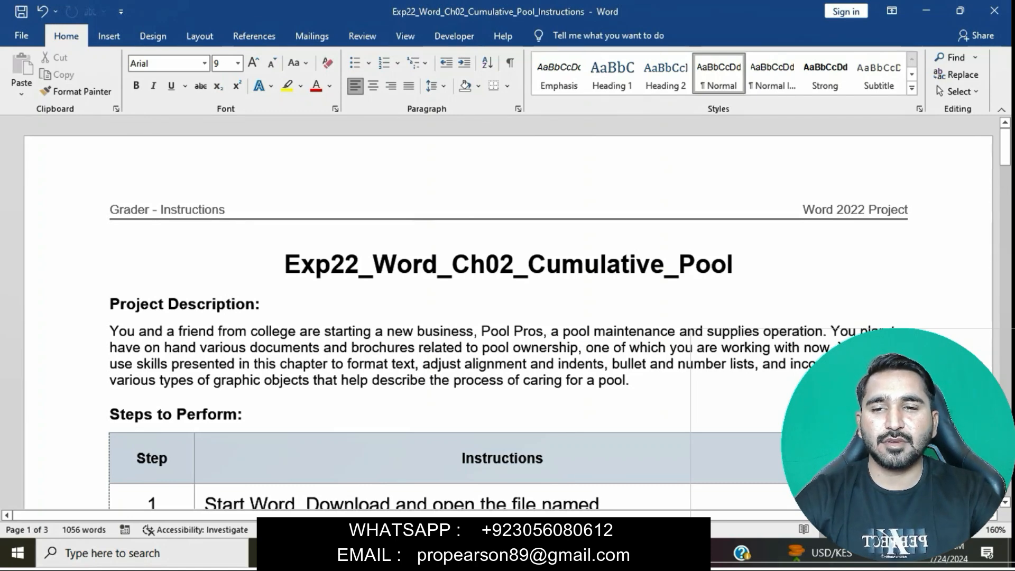
Step: Highlight the title Exp22_Word_Ch02_Cumulative_Pool and the step 1 instruction text in yellow
drag(286, 265, 745, 283)
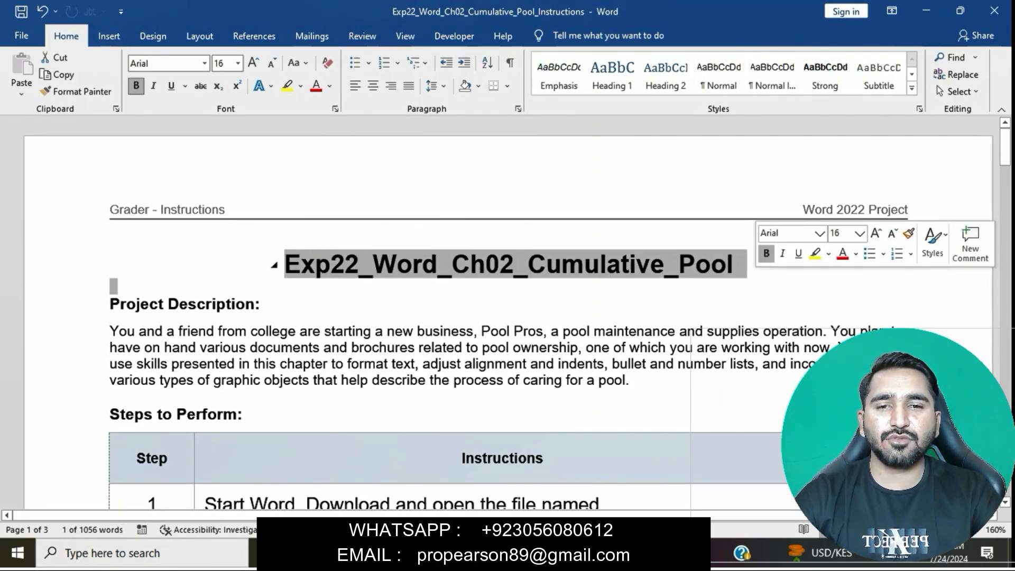
click(816, 253)
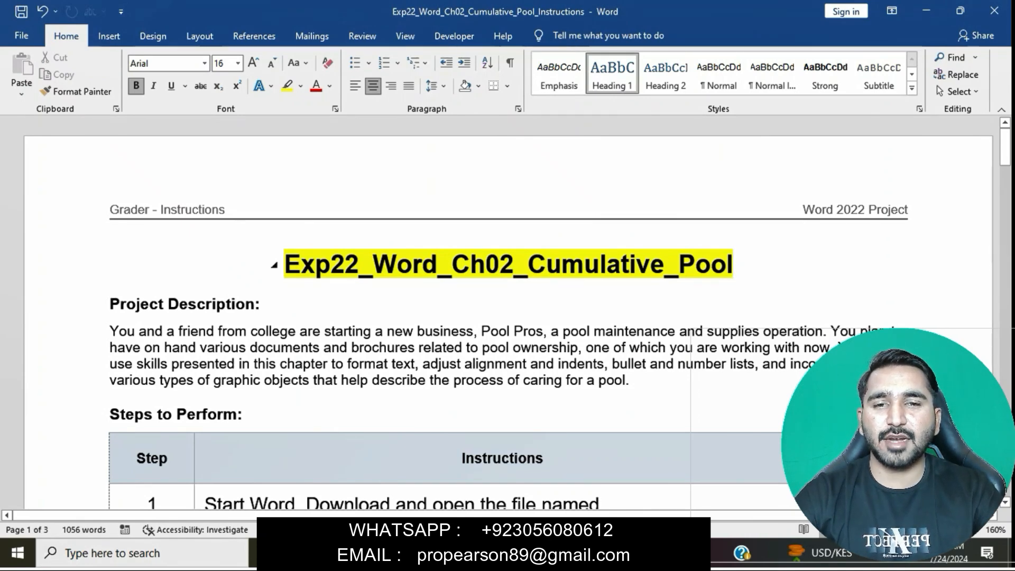
scroll(508, 312, down, 5)
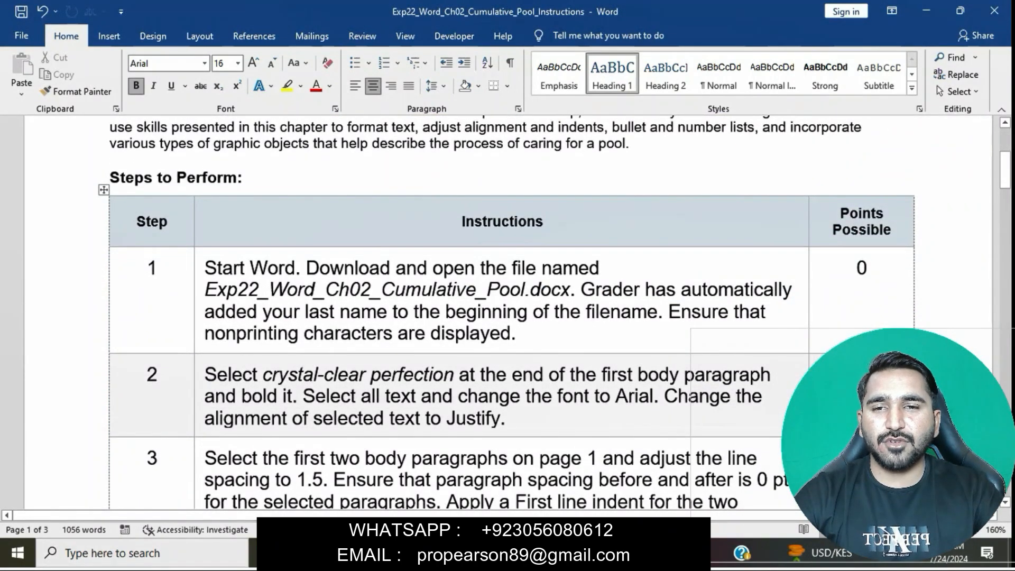
click(199, 273)
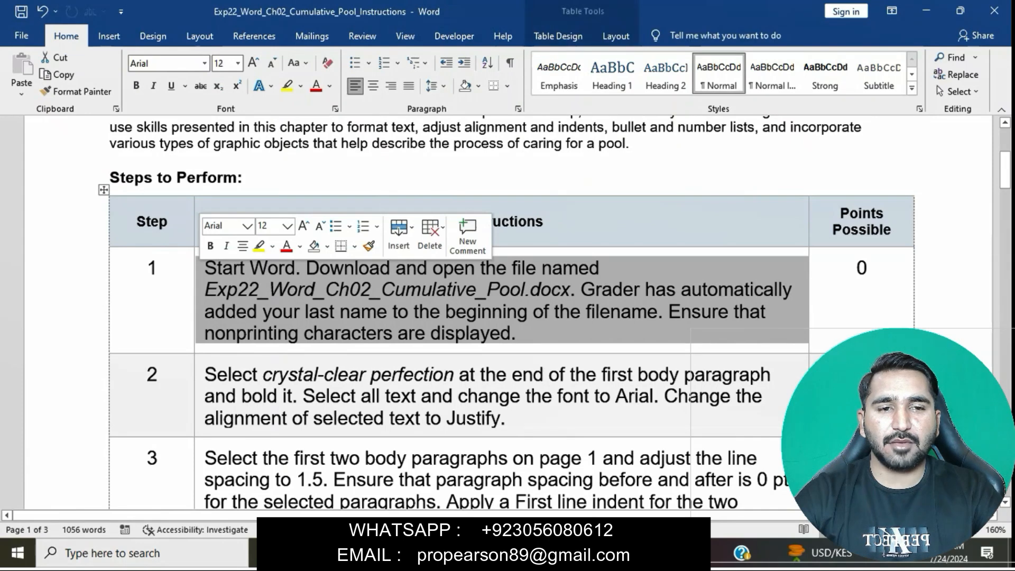
click(259, 246)
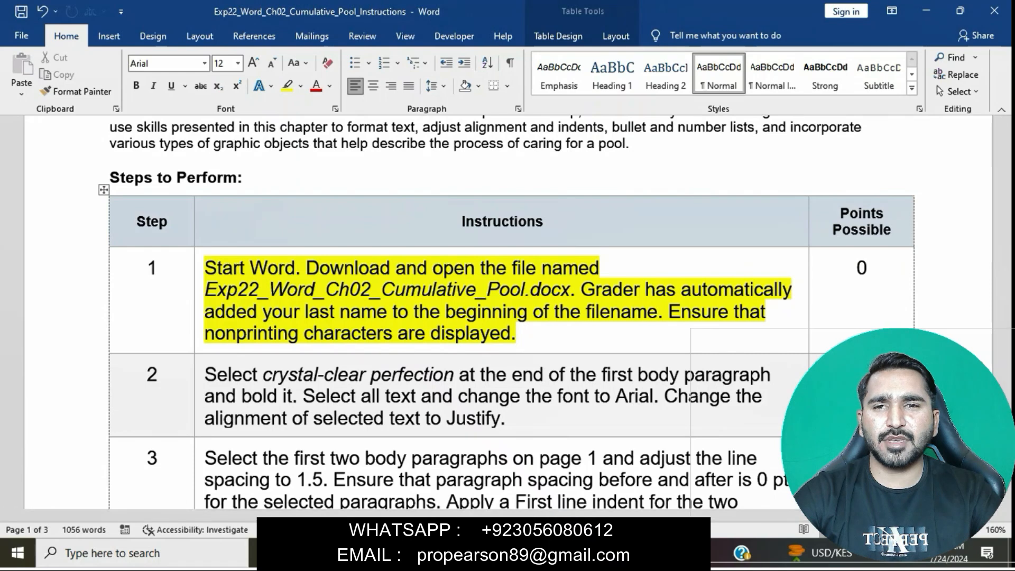
Step: Switch to the Exp22_Word_Ch02_Cumulative_Pool document, look through its pages and display the nonprinting characters
mouse_move(486, 553)
click(565, 484)
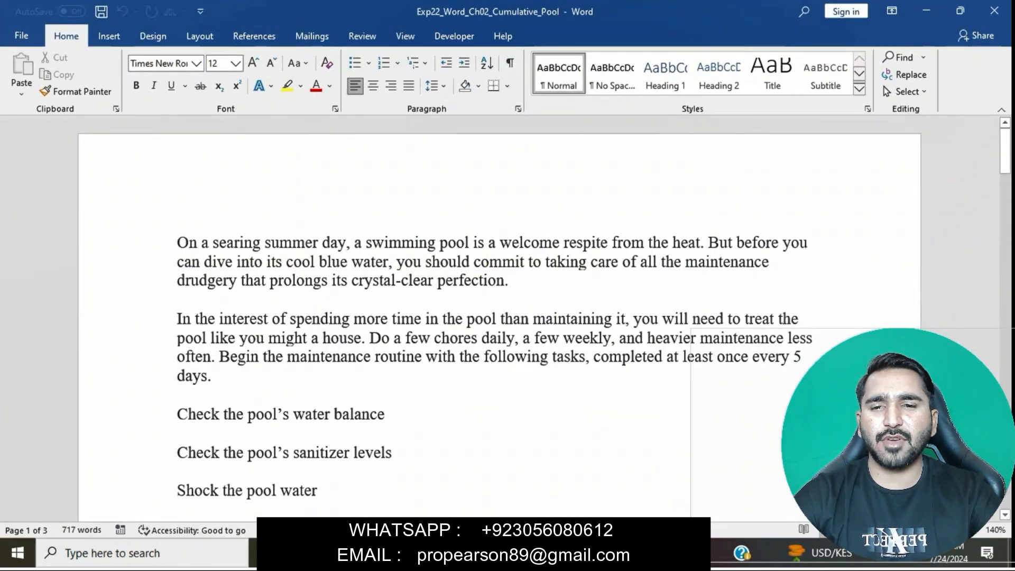
scroll(500, 317, down, 15)
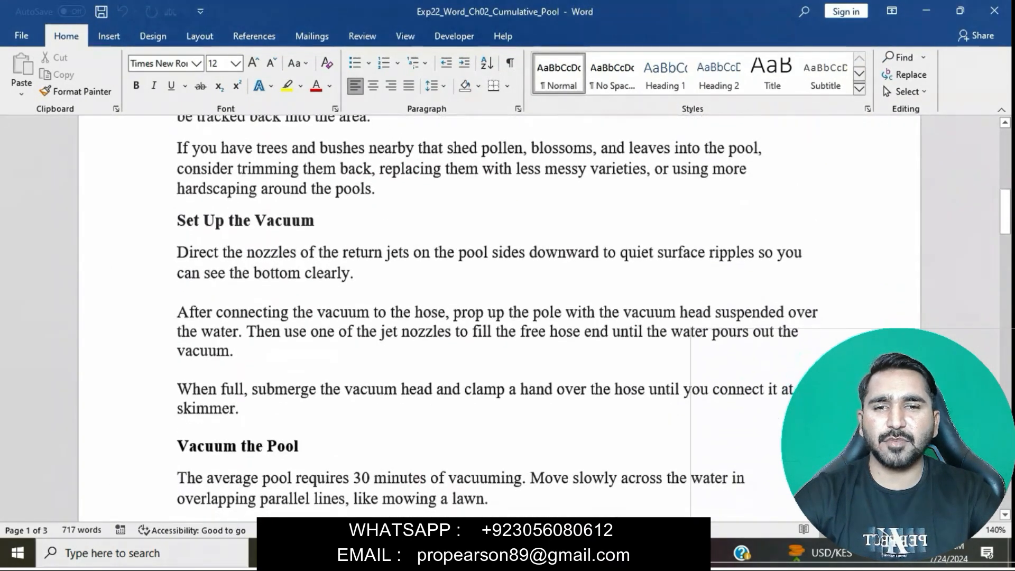
scroll(500, 317, down, 15)
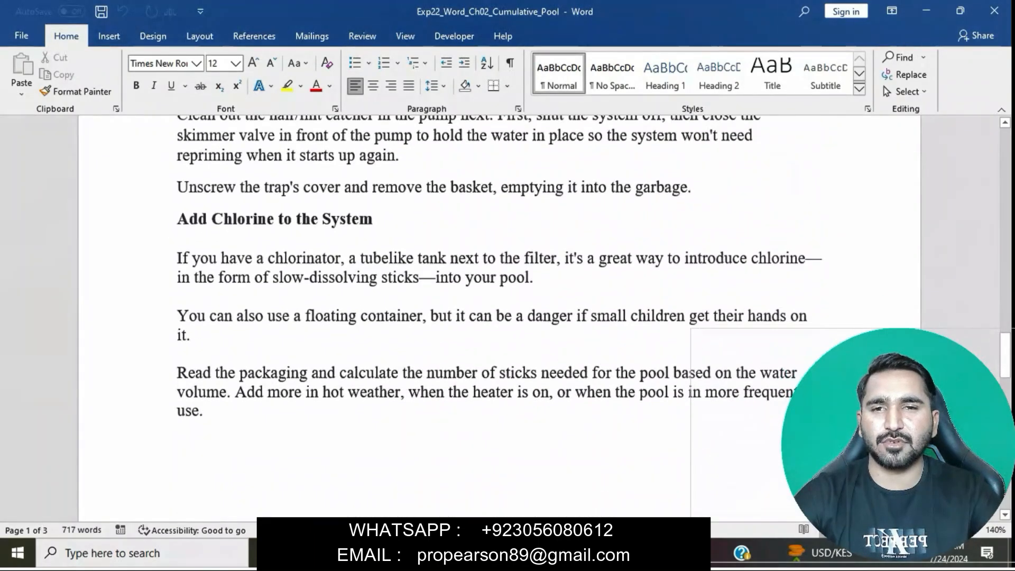
scroll(499, 318, up, 20)
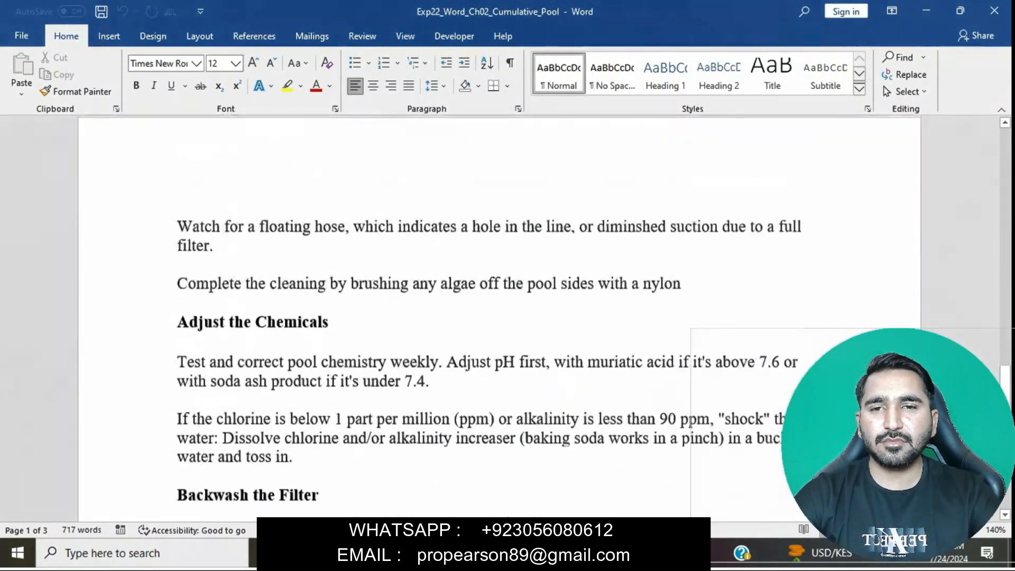
scroll(500, 317, up, 1)
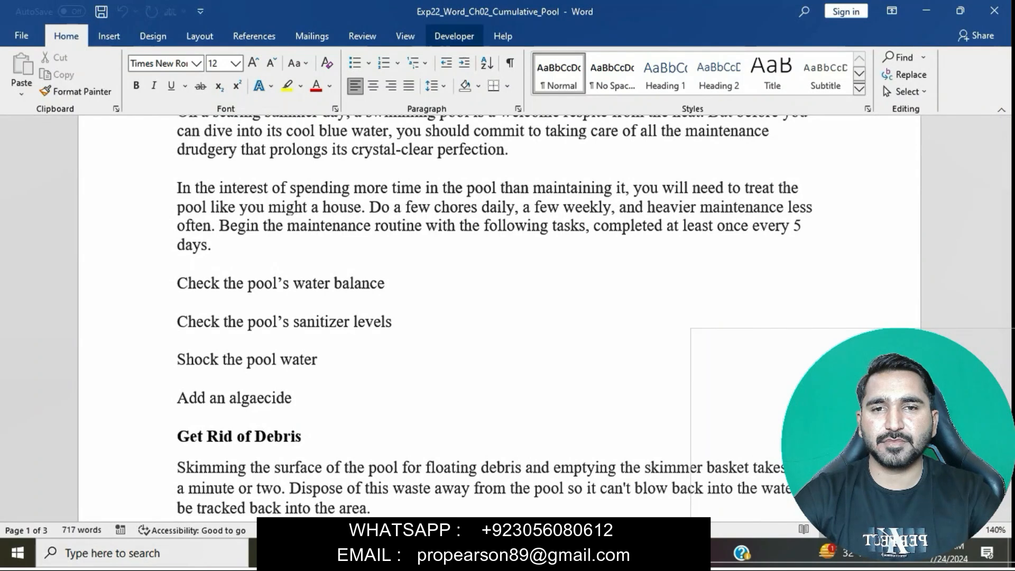
click(510, 62)
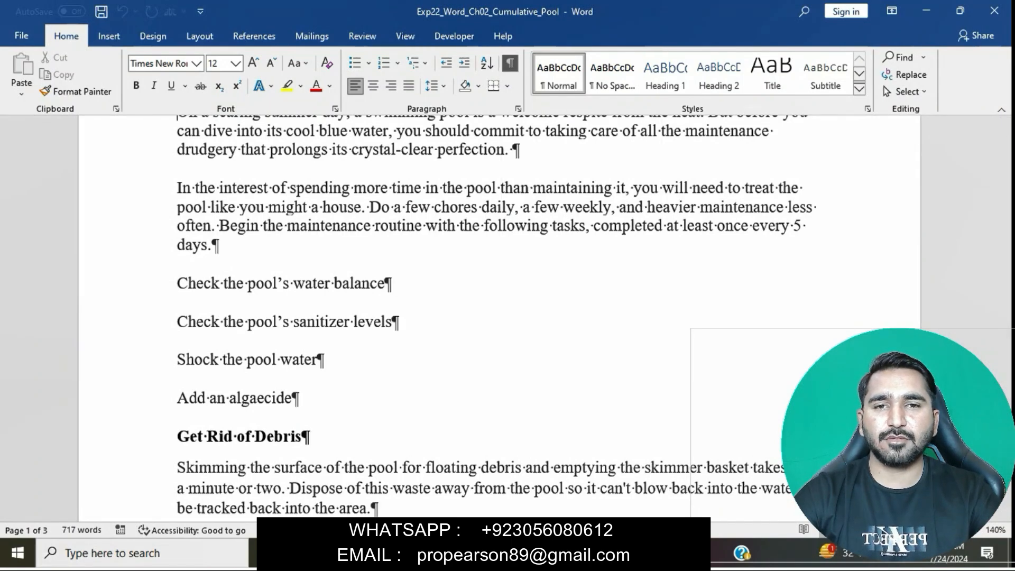
scroll(500, 317, up, 2)
scroll(500, 317, up, 2)
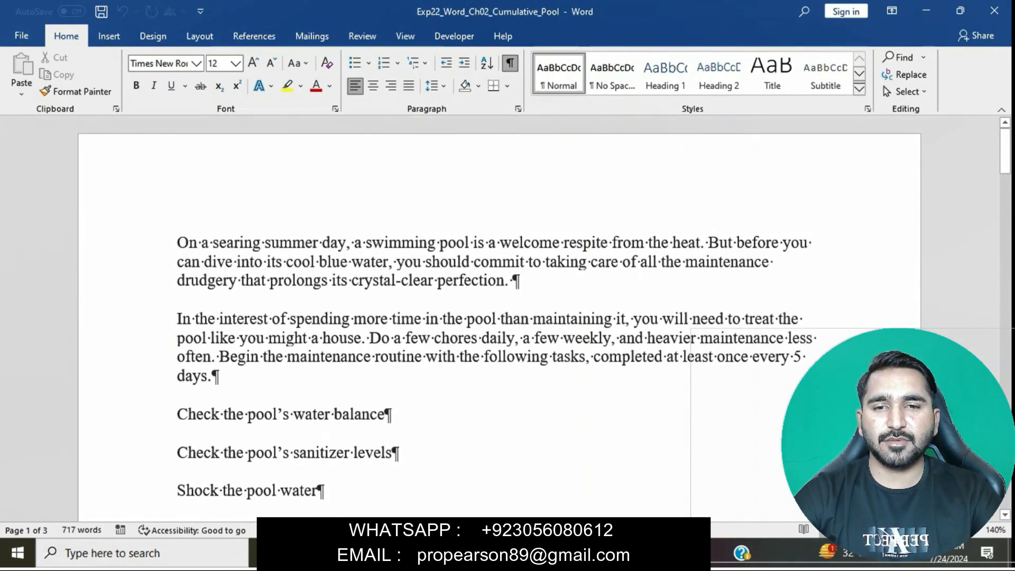
Step: Return to the instructions document, remove the highlight from the step 1 text and highlight the step 2 text in yellow
mouse_move(486, 553)
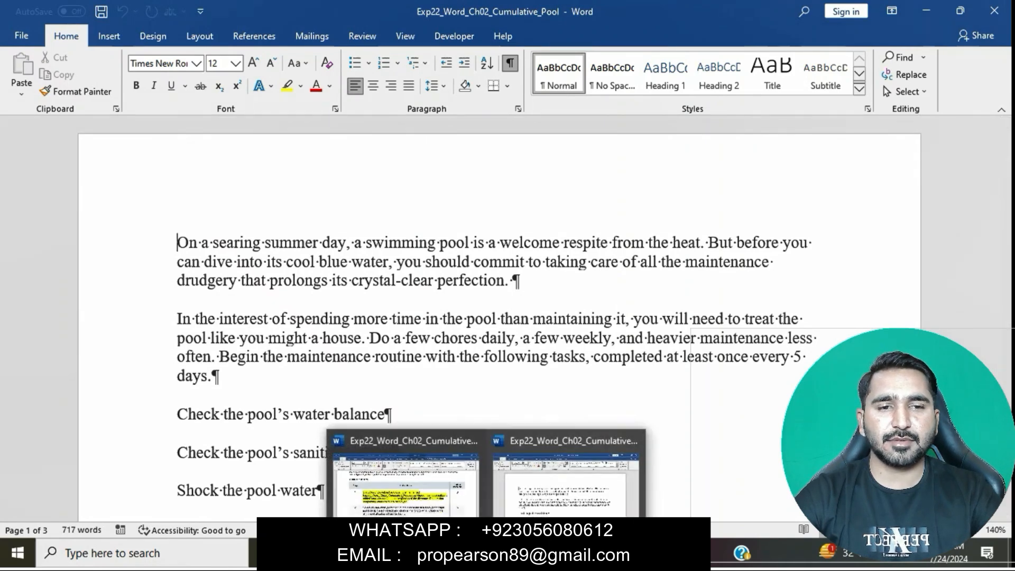
click(402, 481)
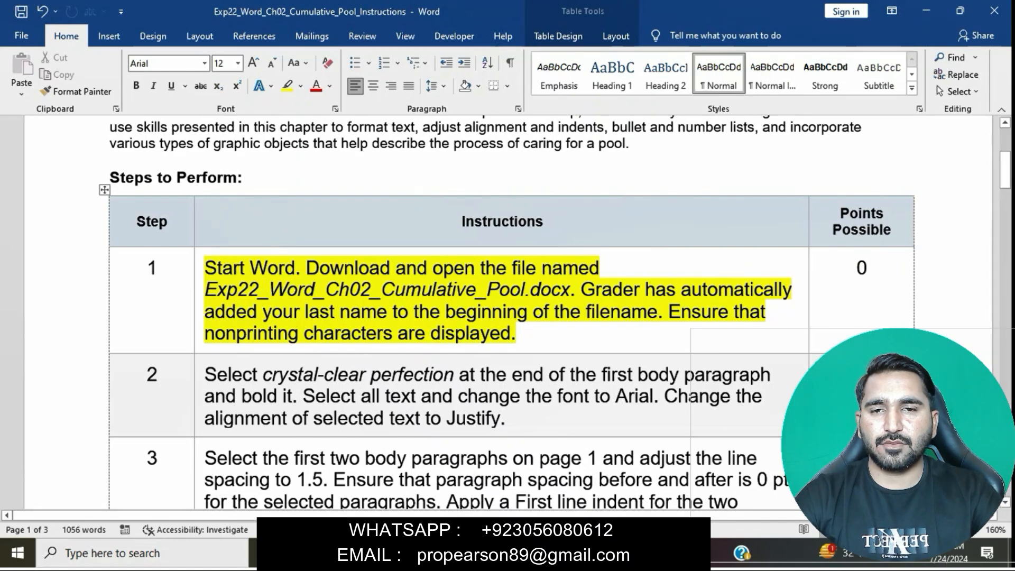
triple_click(270, 312)
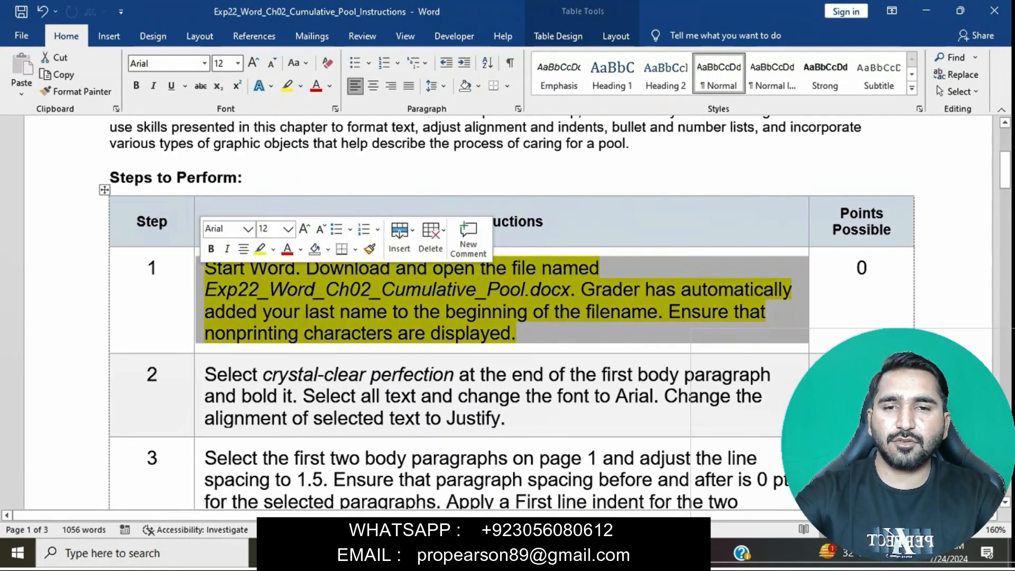
click(261, 249)
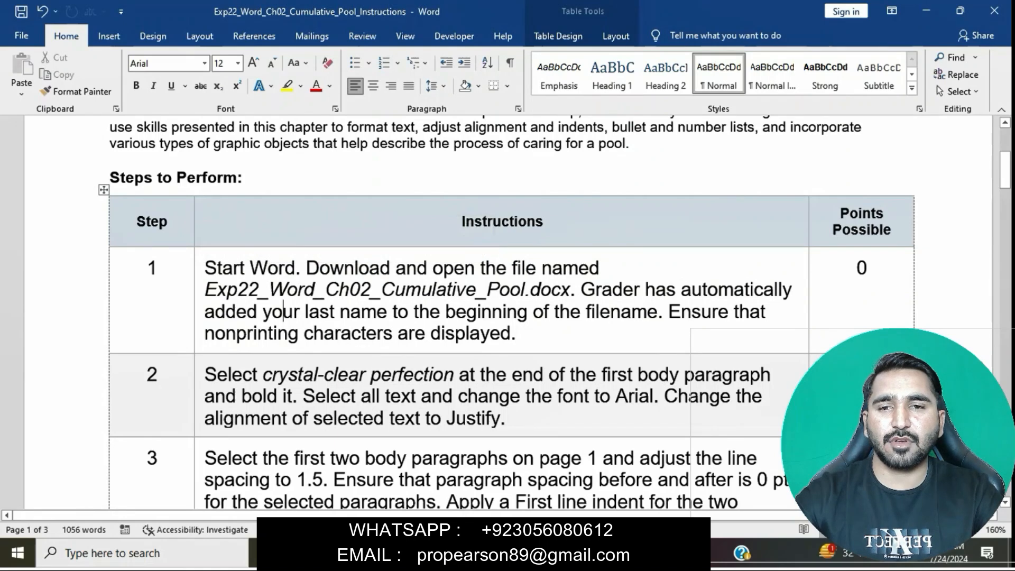
scroll(508, 312, down, 4)
triple_click(270, 193)
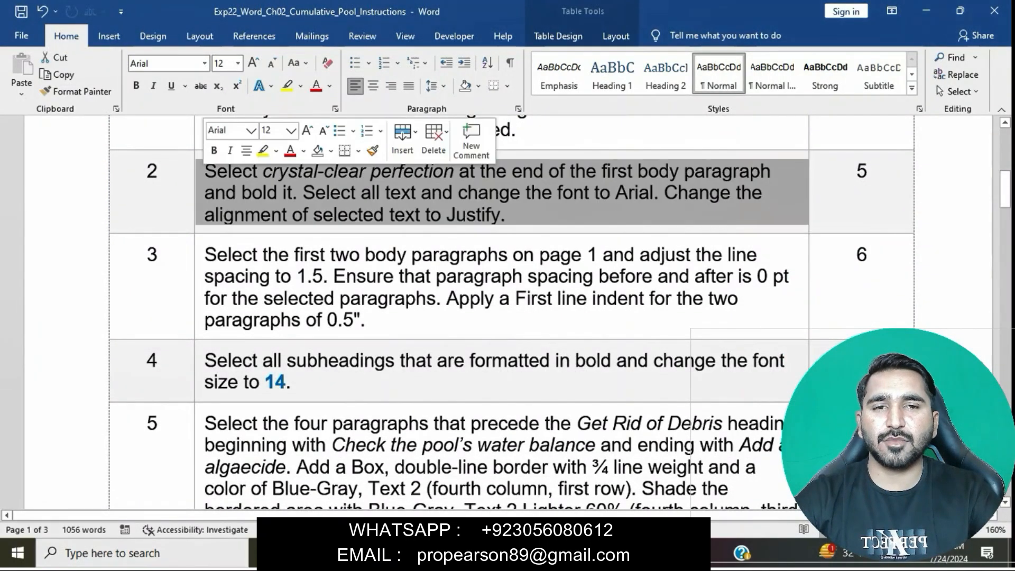
click(263, 151)
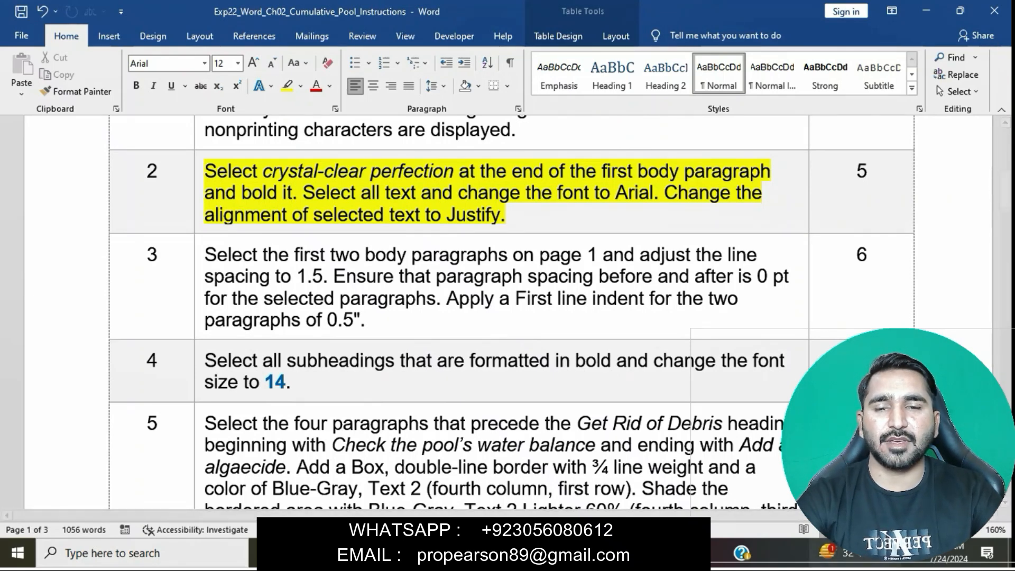
key(alt+Tab)
key(alt+Tab)
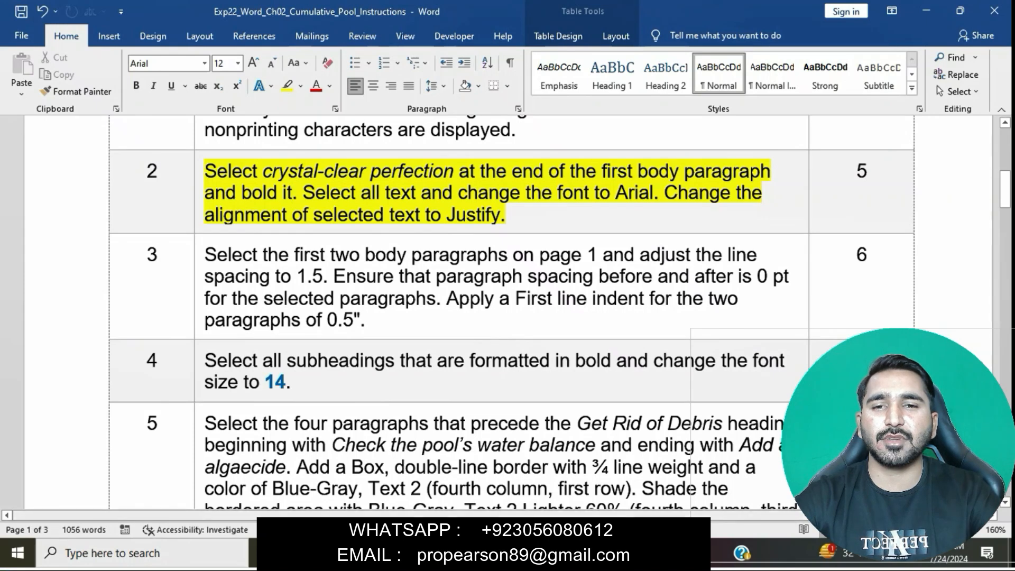
key(alt+Tab)
key(alt+Tab)
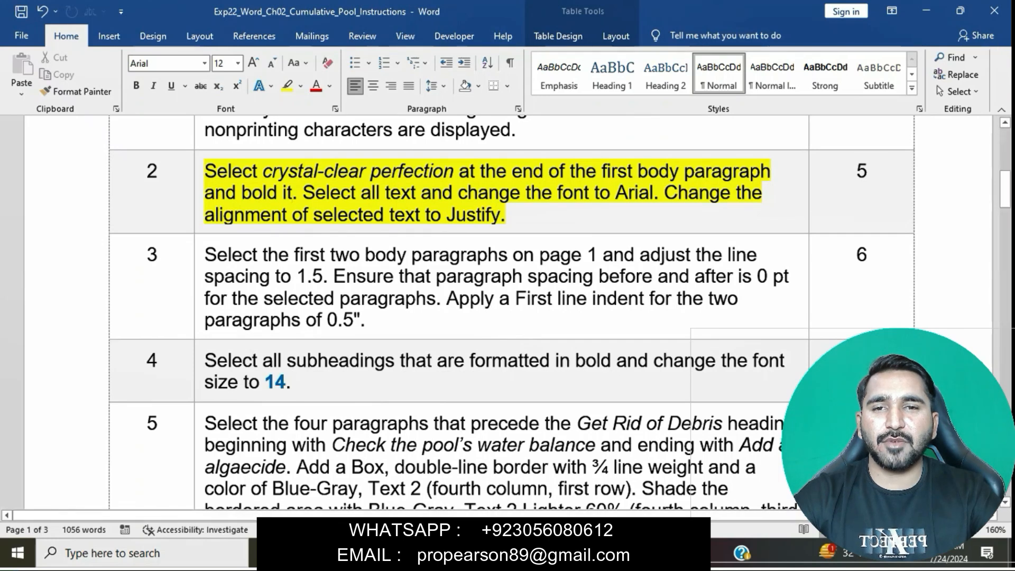
Step: Select the first step 2 sentence in the instructions, and bold "crystal-clear perfection" in the first body paragraph of Exp22_Word_Ch02_Cumulative_Pool
key(ctrl+shift+Up)
key(ctrl+shift+Right)
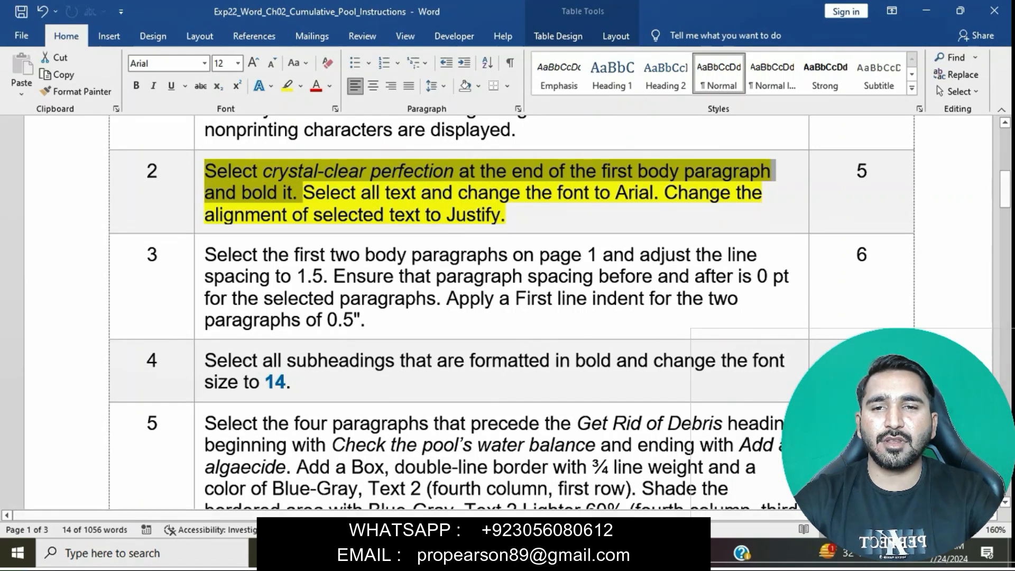
mouse_move(487, 554)
click(571, 476)
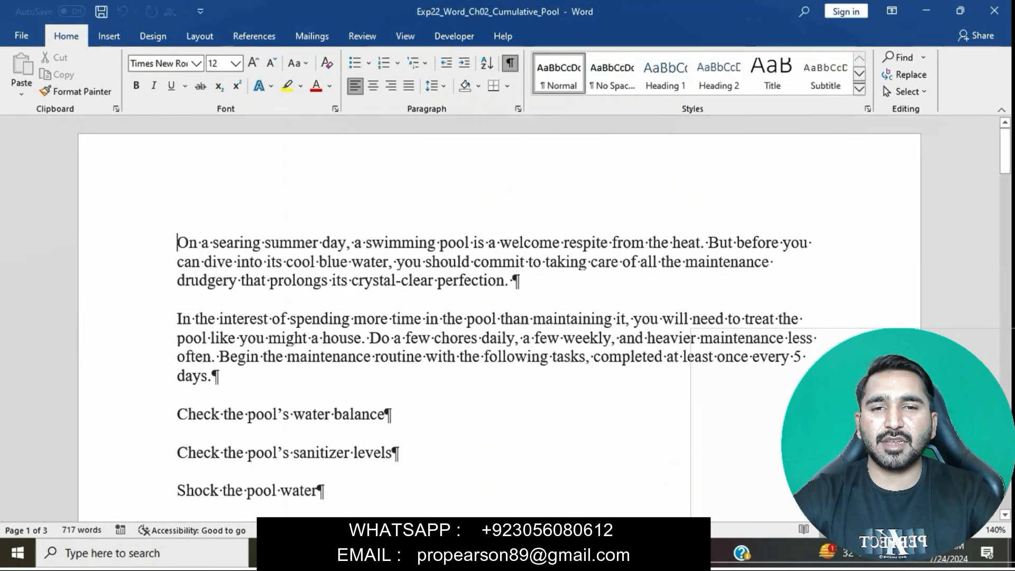
drag(352, 282, 503, 282)
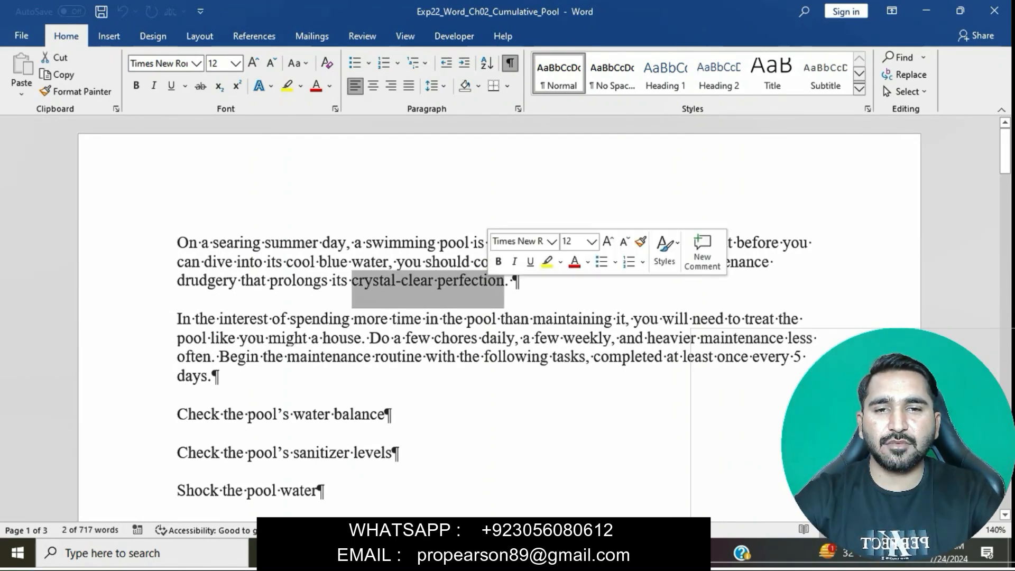
click(136, 85)
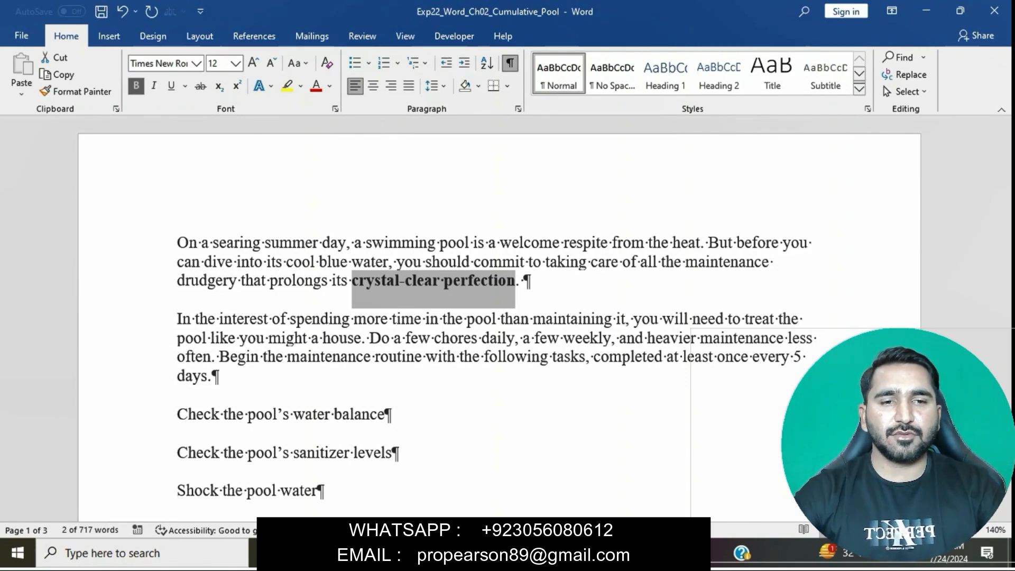
Step: Return to the instructions document and select the step 2 sentence about changing the font to Arial
mouse_move(487, 553)
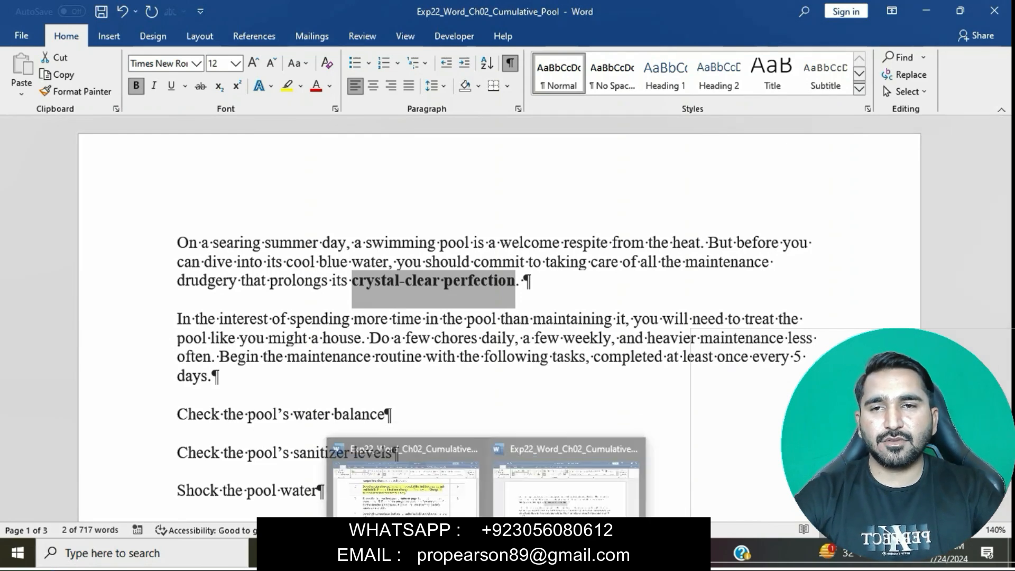
click(406, 473)
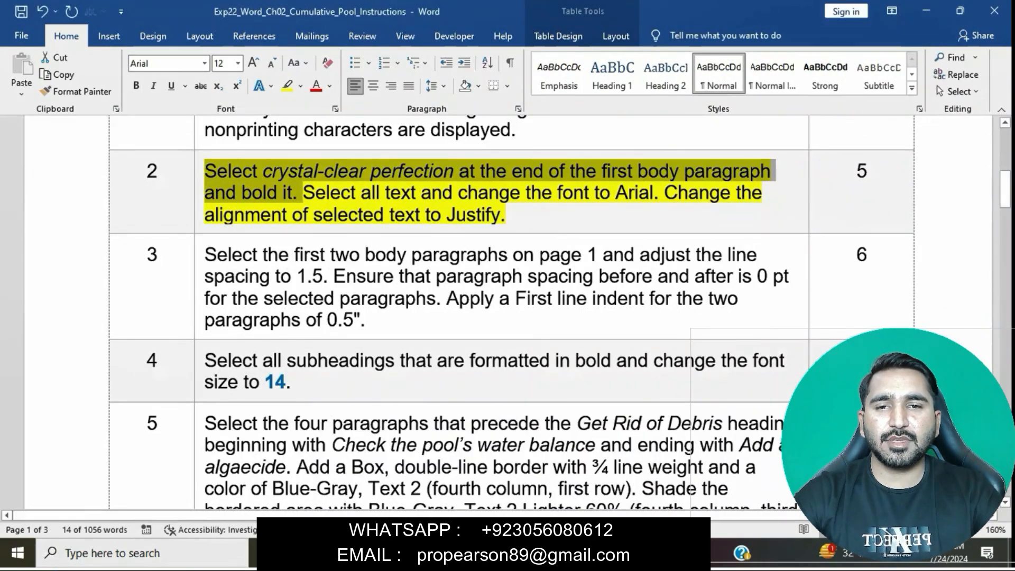
drag(303, 192, 654, 193)
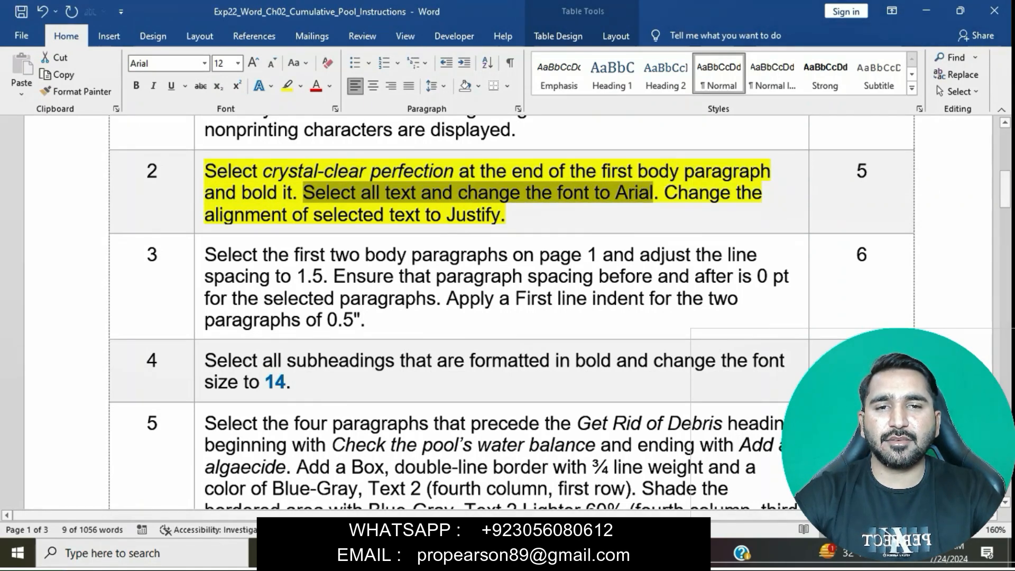
Step: Change the font of all text in the Exp22_Word_Ch02_Cumulative_Pool document to Arial
mouse_move(486, 553)
click(566, 483)
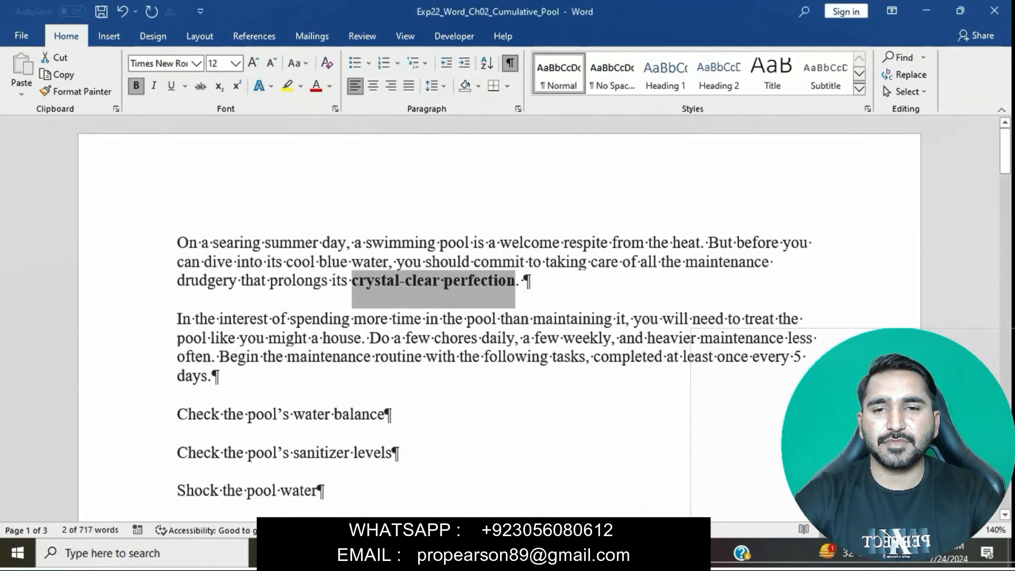
key(ctrl+a)
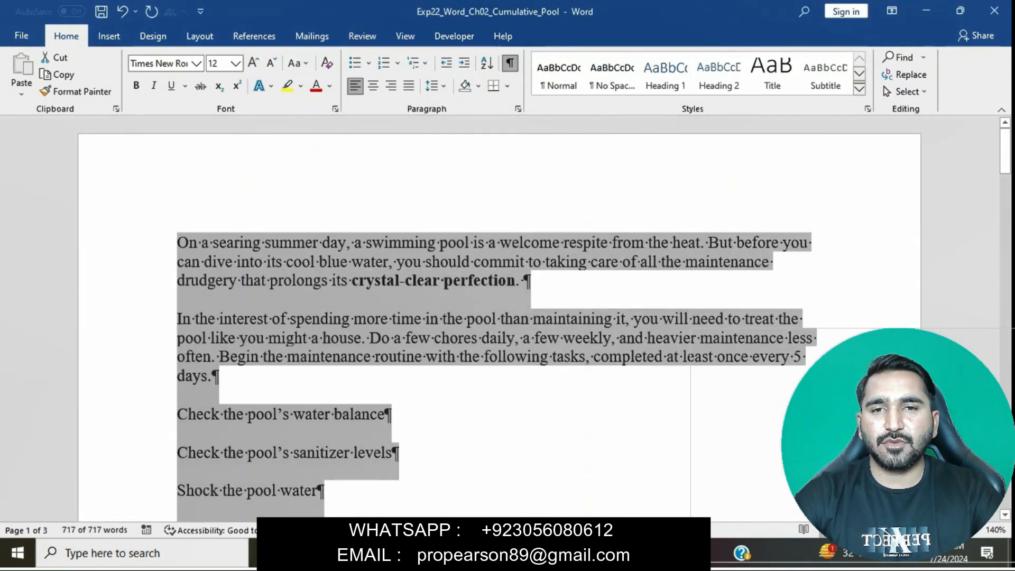
mouse_move(487, 553)
click(406, 525)
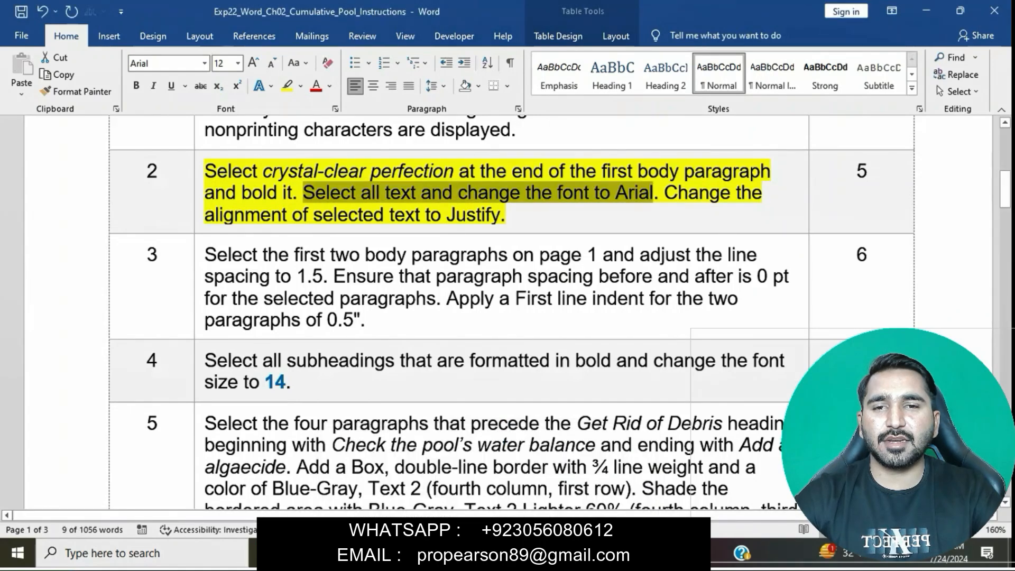
mouse_move(487, 553)
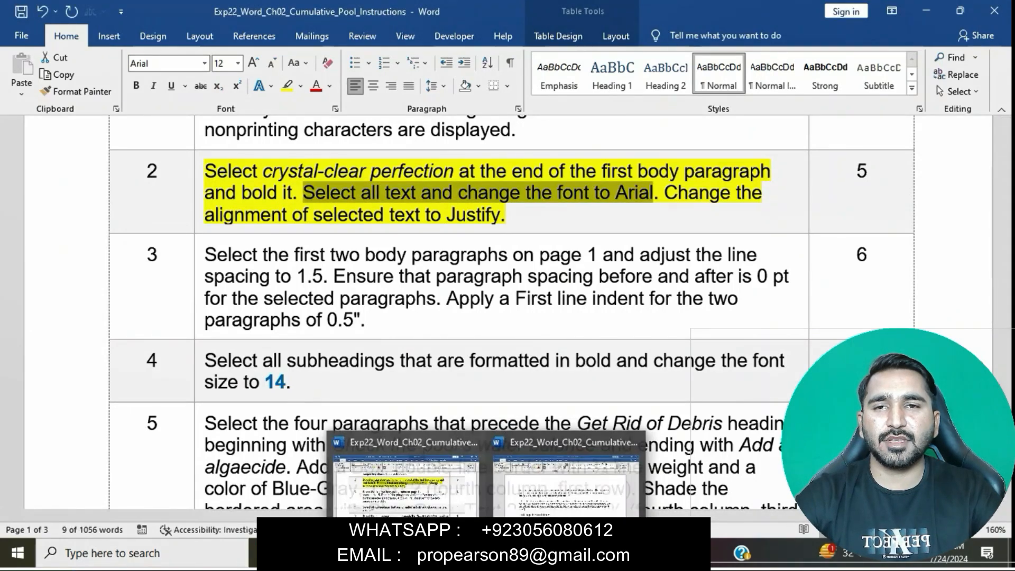
click(567, 478)
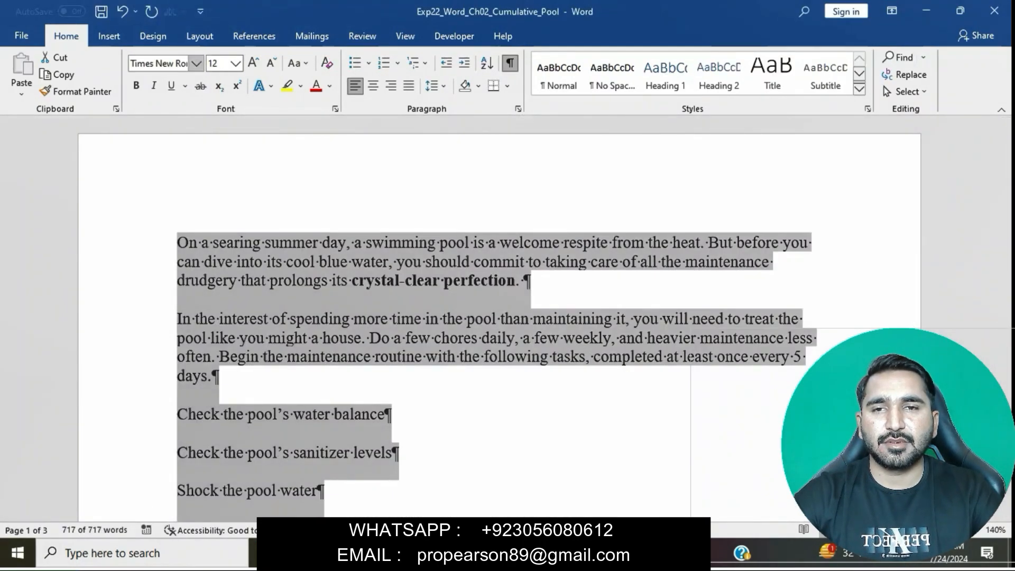
click(196, 63)
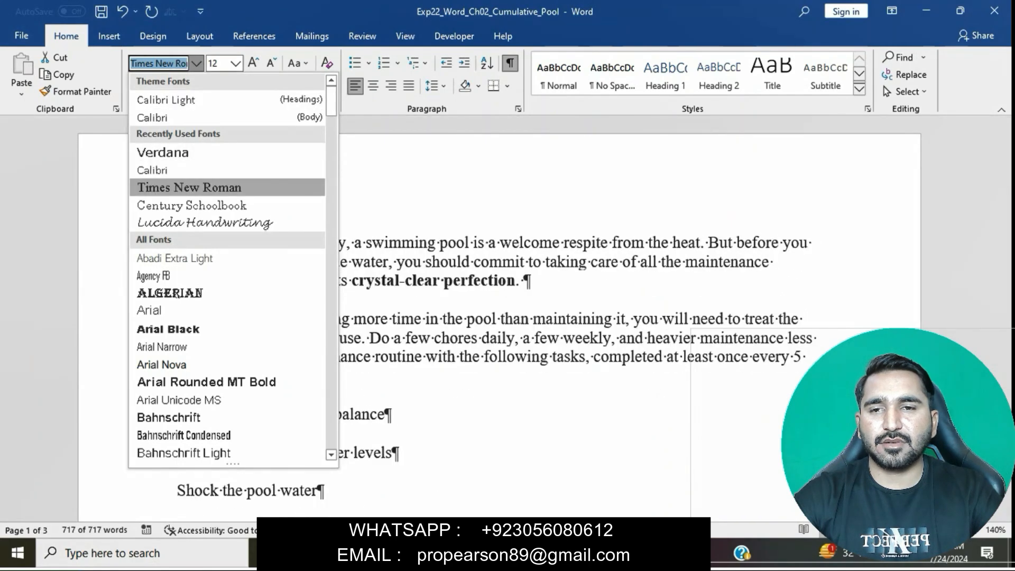
click(228, 310)
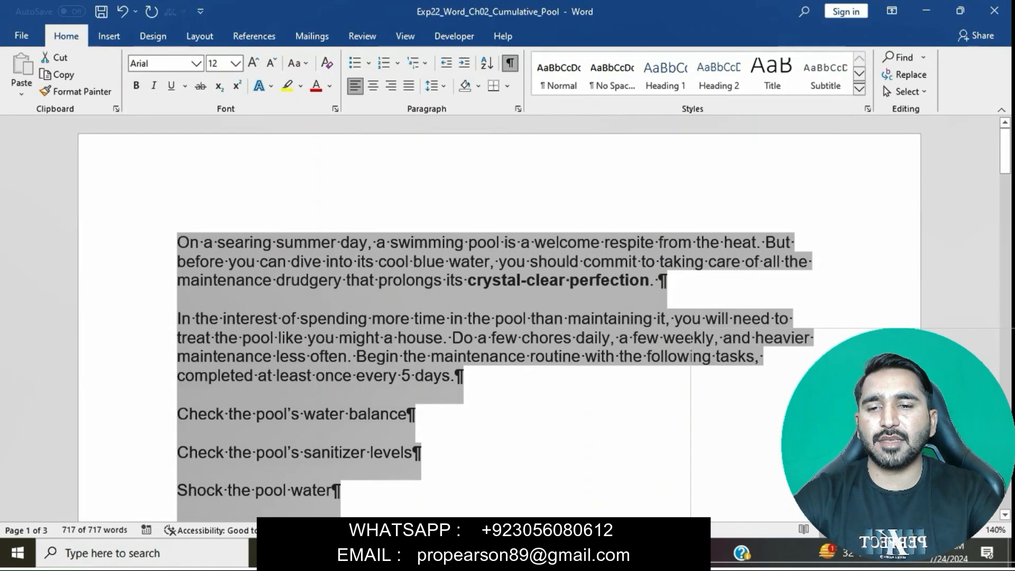
Step: Switch to the instructions document and select the step 2 sentence about changing the alignment to Justify
mouse_move(487, 553)
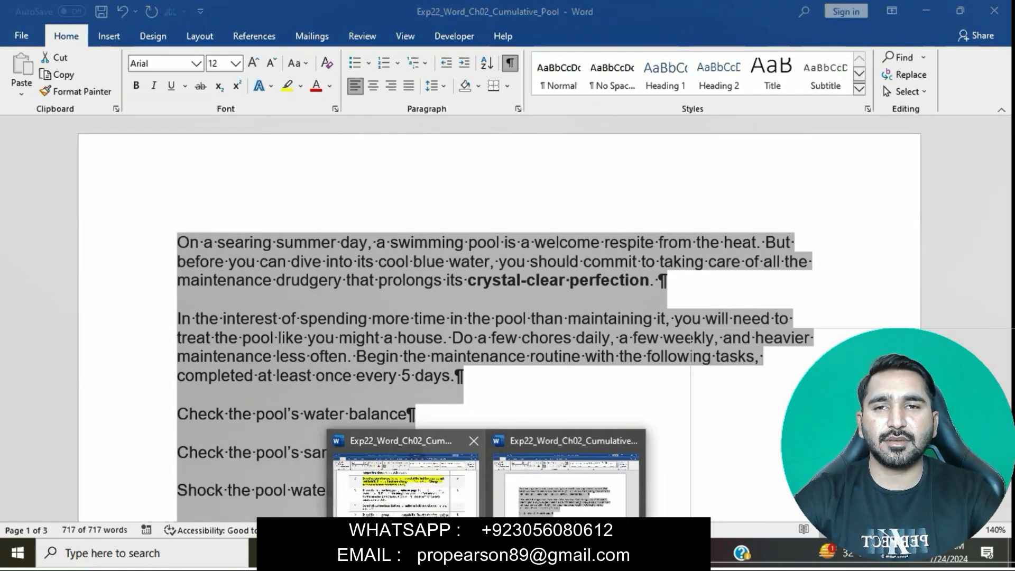
click(406, 476)
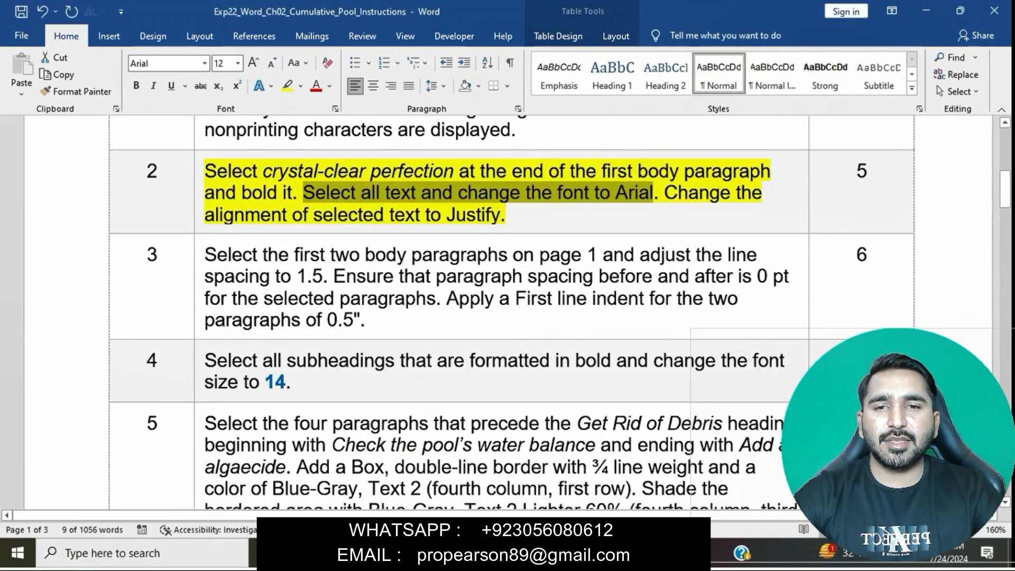
drag(665, 193, 664, 215)
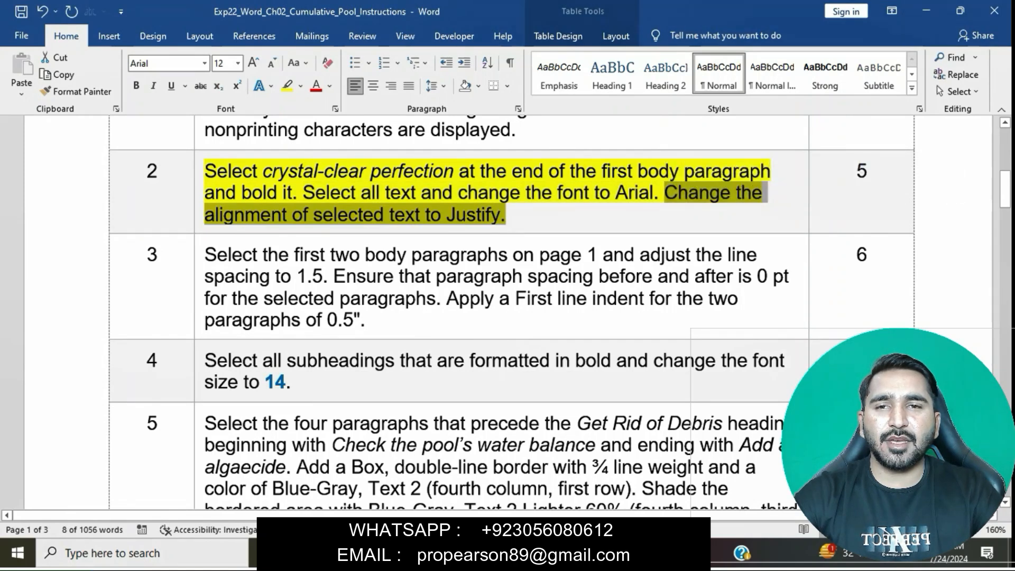
Step: Set the alignment of all text in the Exp22_Word_Ch02_Cumulative_Pool document to Justified, and deselect the text
mouse_move(487, 553)
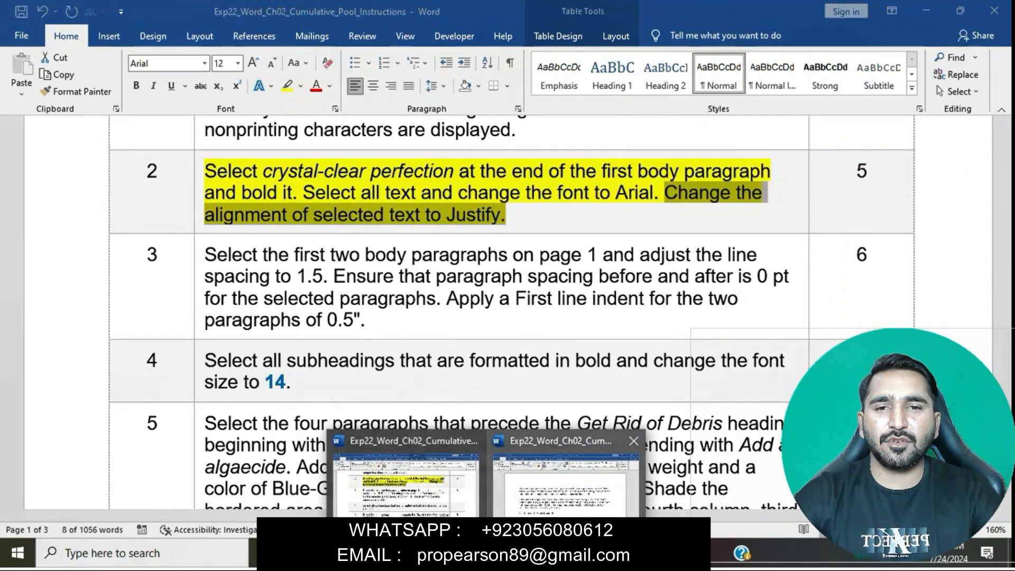
click(569, 473)
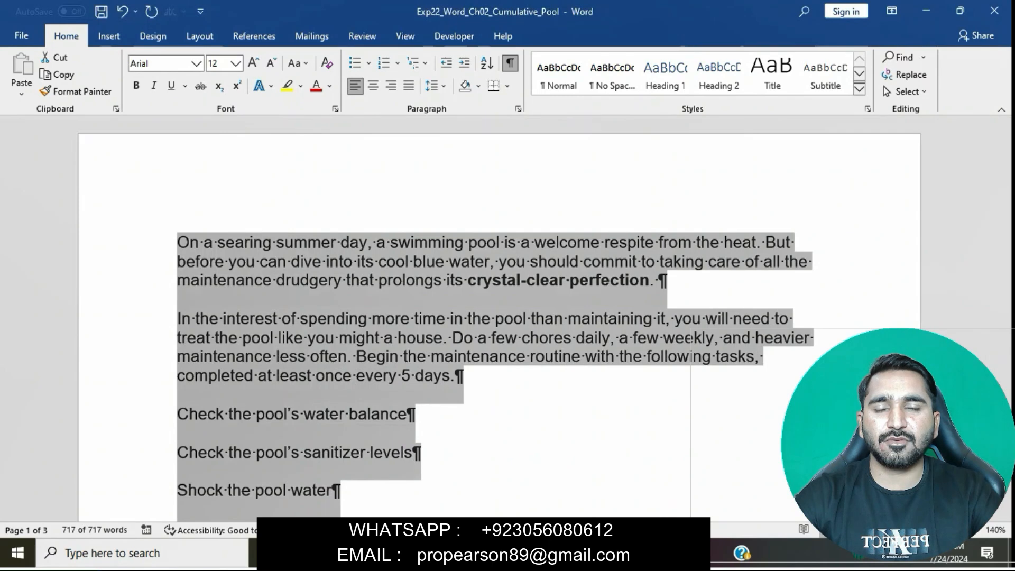
click(518, 109)
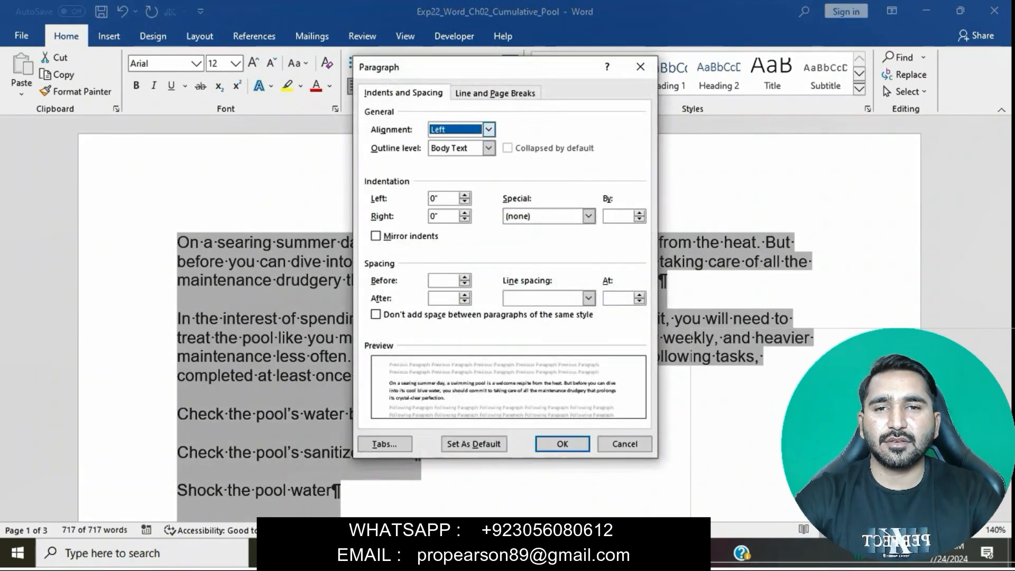
click(488, 130)
key(Down)
key(Down)
key(Down)
key(Return)
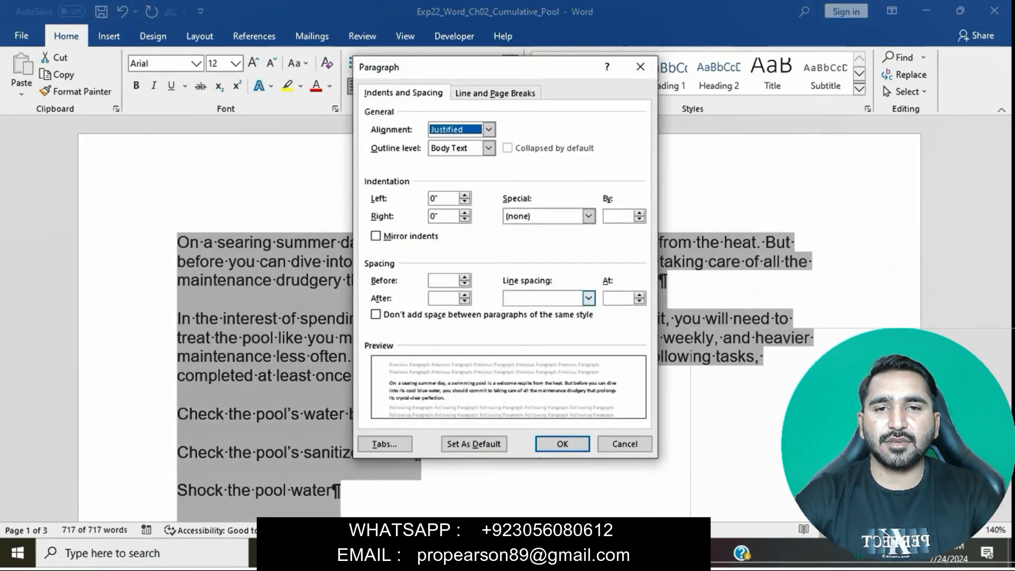
key(Return)
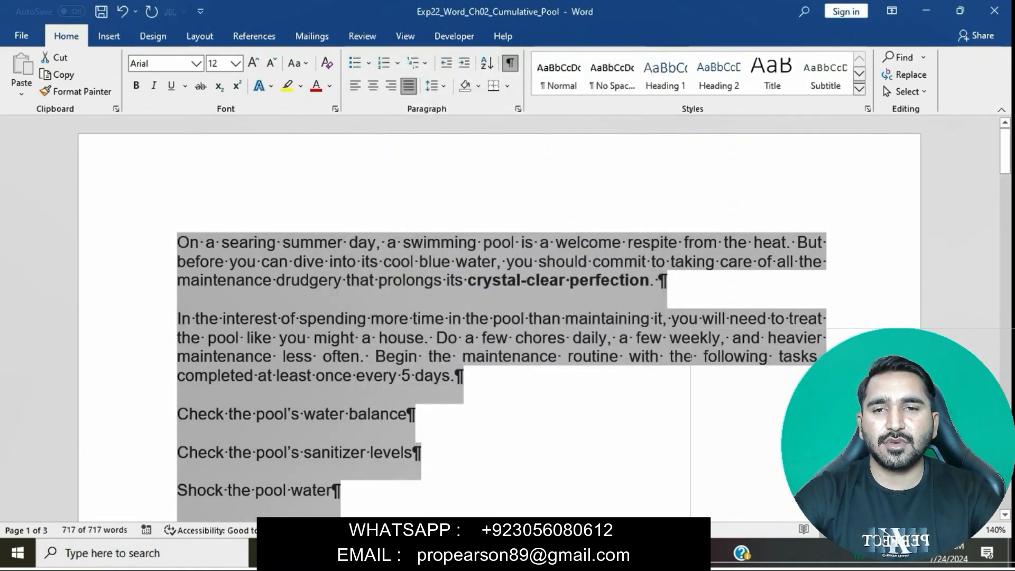
click(413, 455)
Step: Return to the instructions document, remove the highlight from the step 2 text and highlight the step 3 text in yellow
mouse_move(487, 554)
click(405, 484)
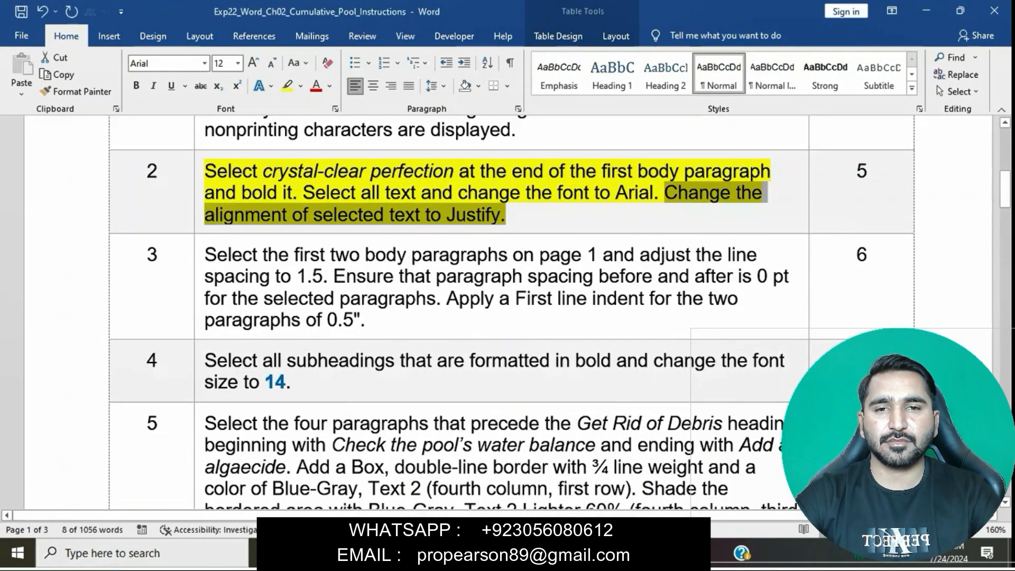
click(491, 214)
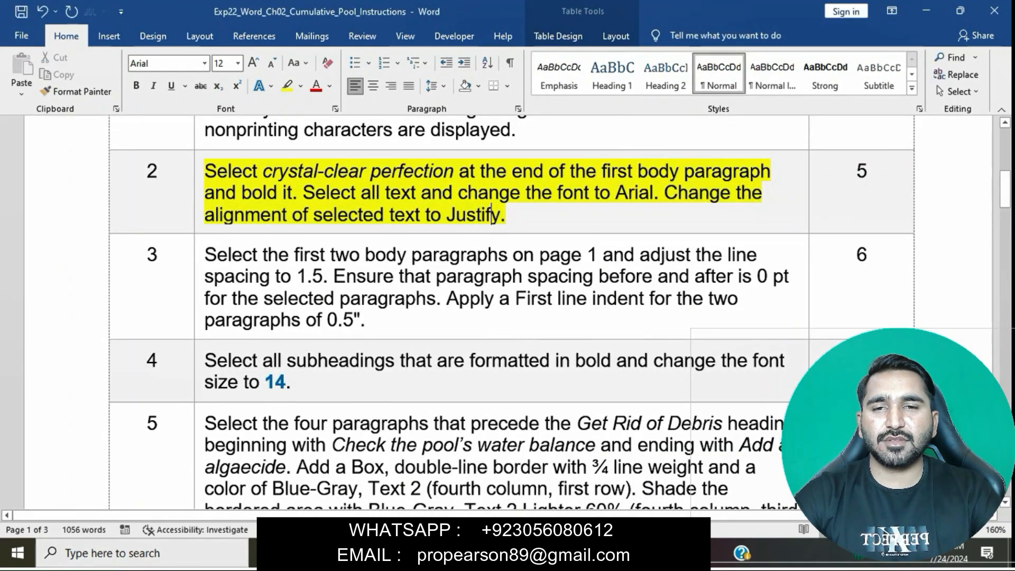
triple_click(492, 214)
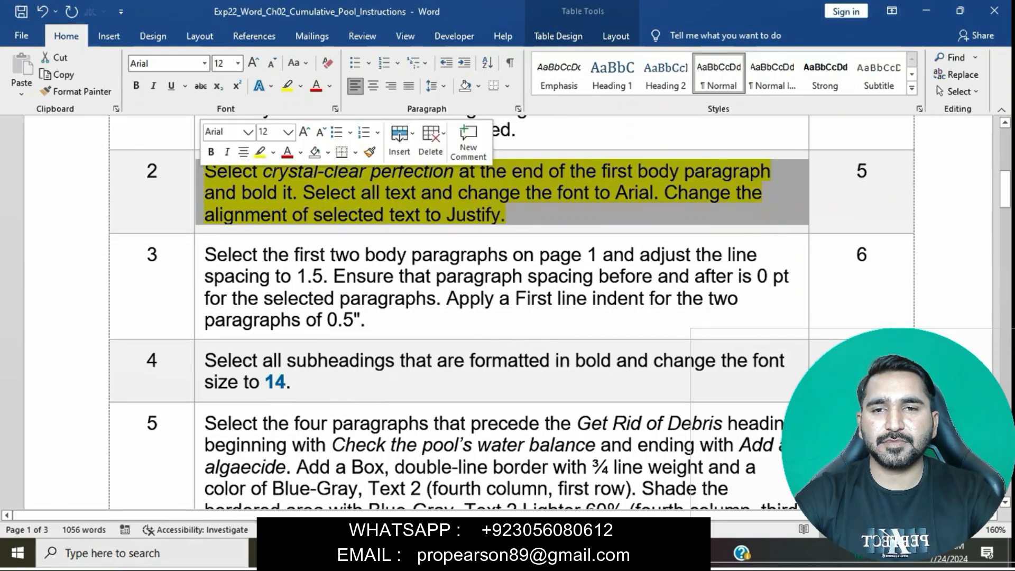
click(260, 152)
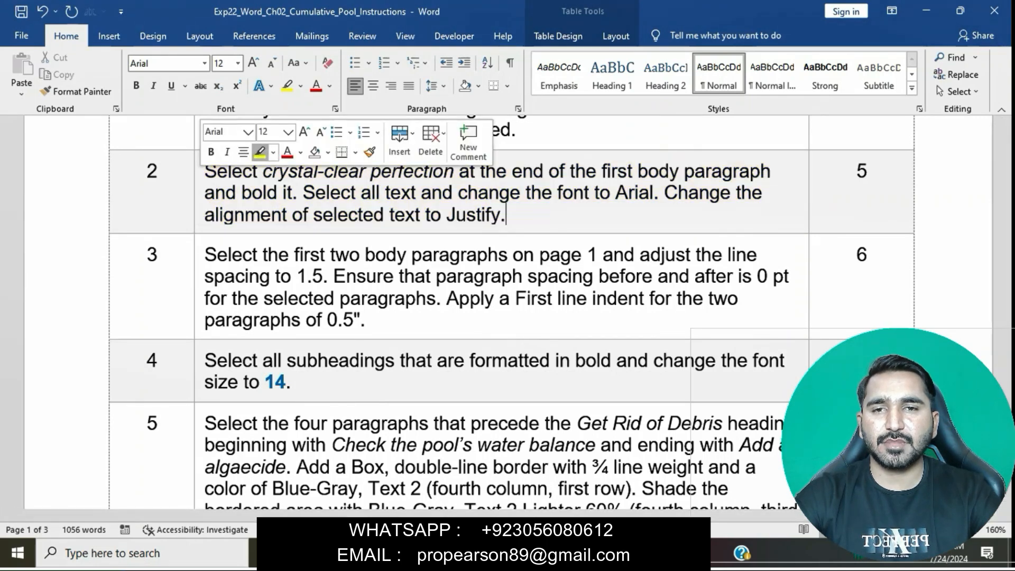
triple_click(261, 276)
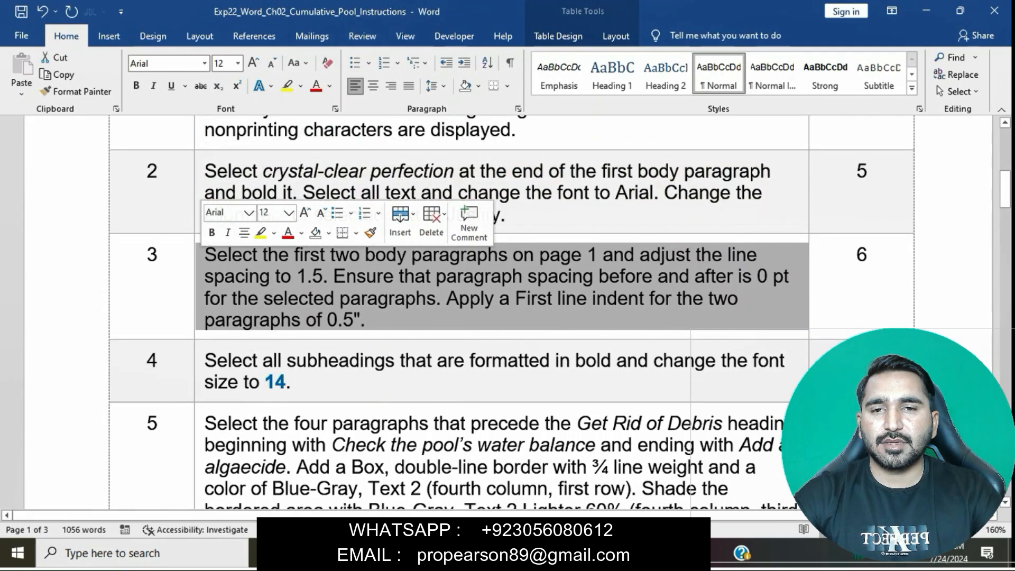
click(260, 232)
click(291, 276)
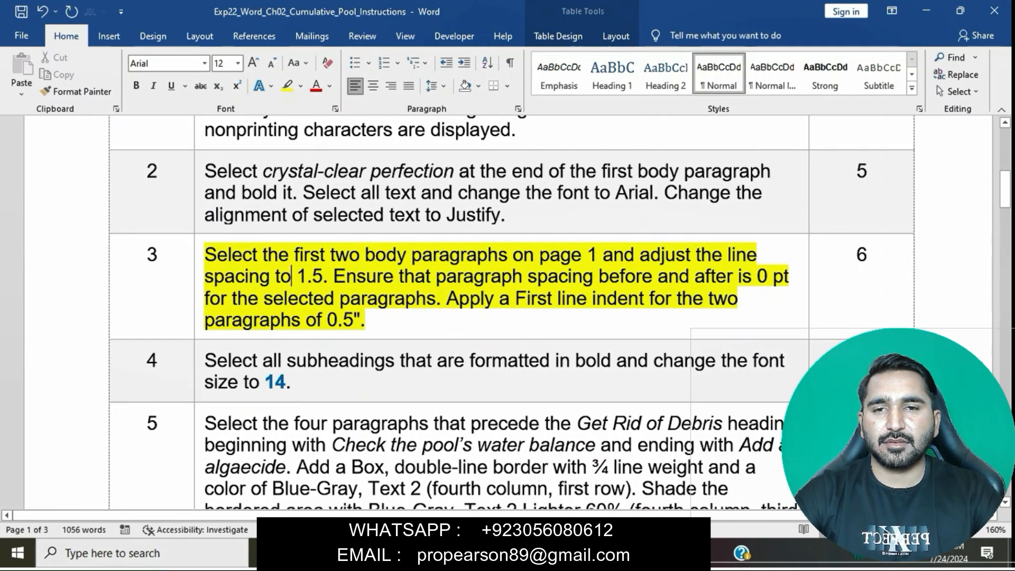
Step: Select the step 3 phrase about the first two body paragraphs, and select those two paragraphs in Exp22_Word_Ch02_Cumulative_Pool
drag(205, 254, 601, 254)
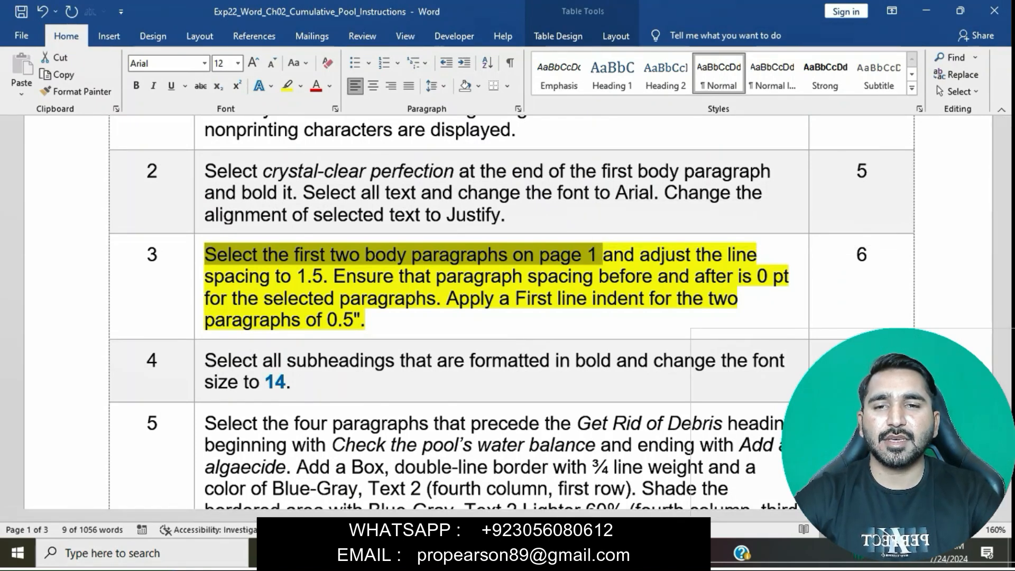
mouse_move(487, 553)
click(573, 473)
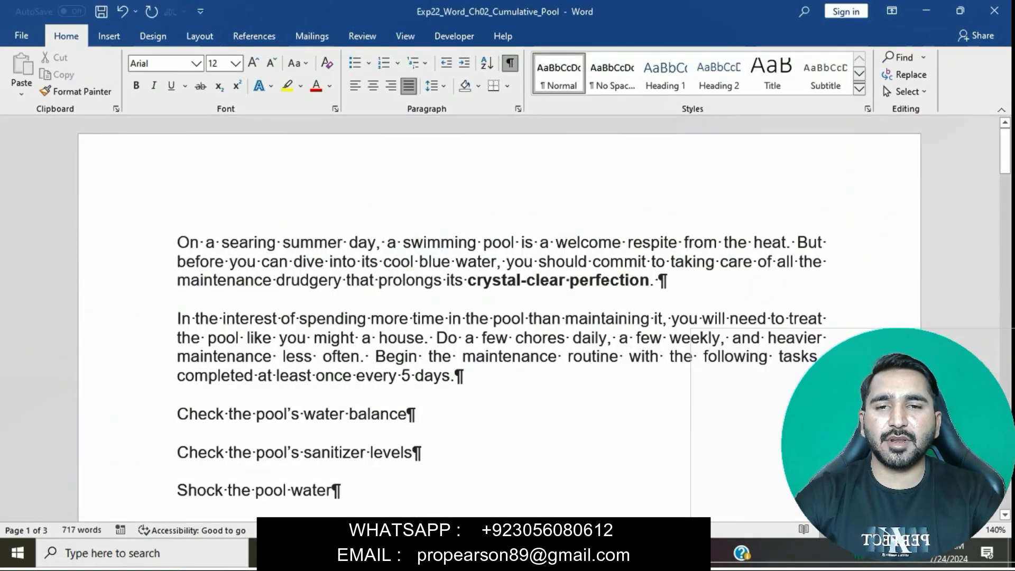
drag(177, 243, 463, 394)
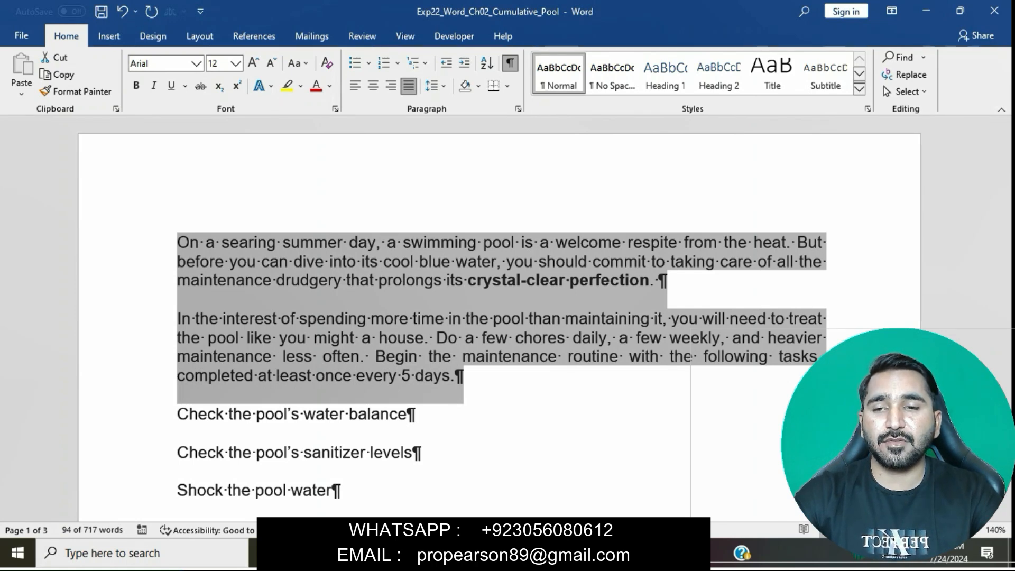
Step: Return to the instructions document and select the step 3 phrase "adjust the line spacing to 1.5."
mouse_move(489, 553)
click(407, 472)
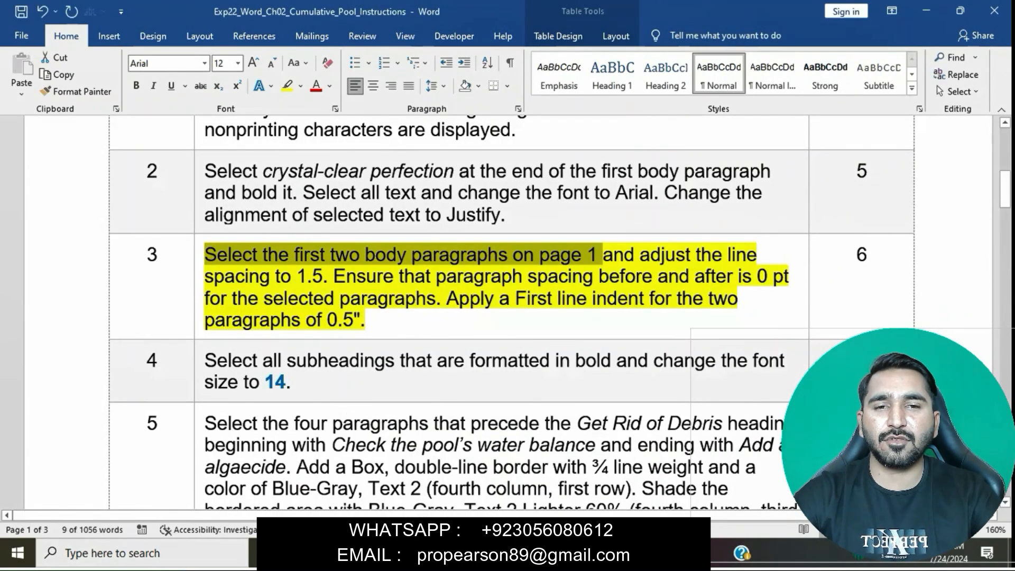
drag(640, 255, 327, 276)
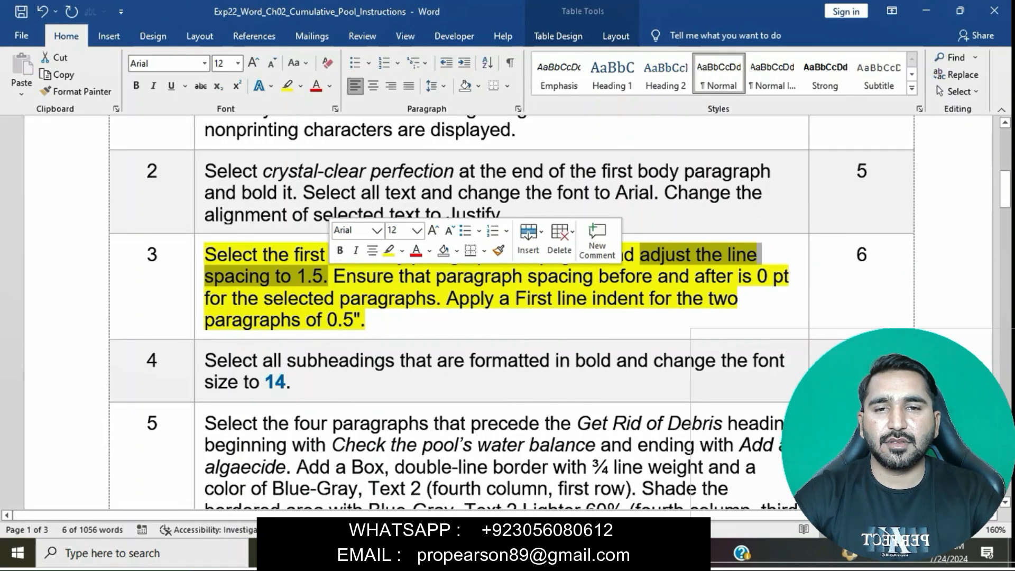
Step: Set the line spacing of the first two body paragraphs in Exp22_Word_Ch02_Cumulative_Pool to 1.5
mouse_move(489, 553)
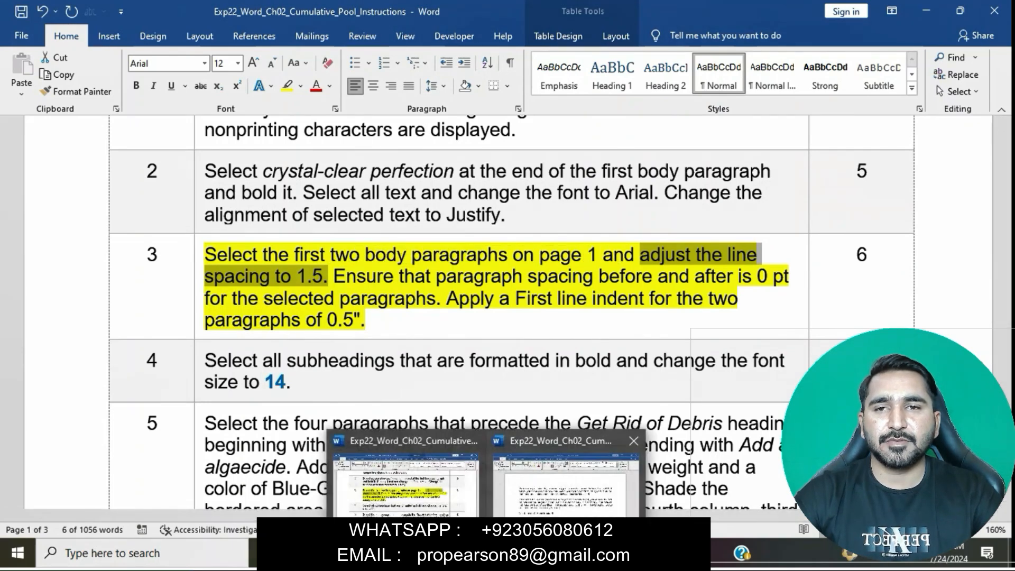
click(569, 468)
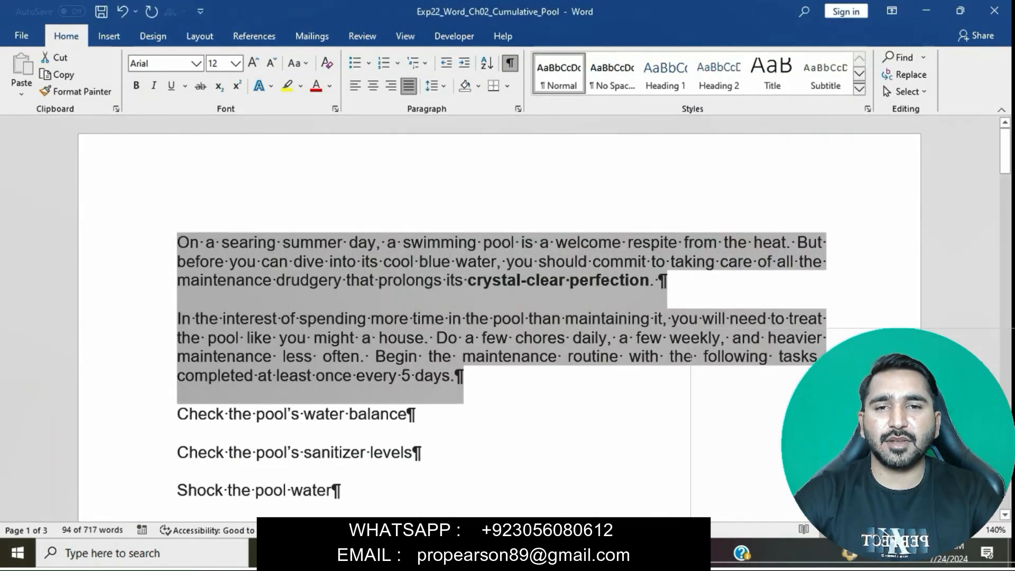
click(433, 85)
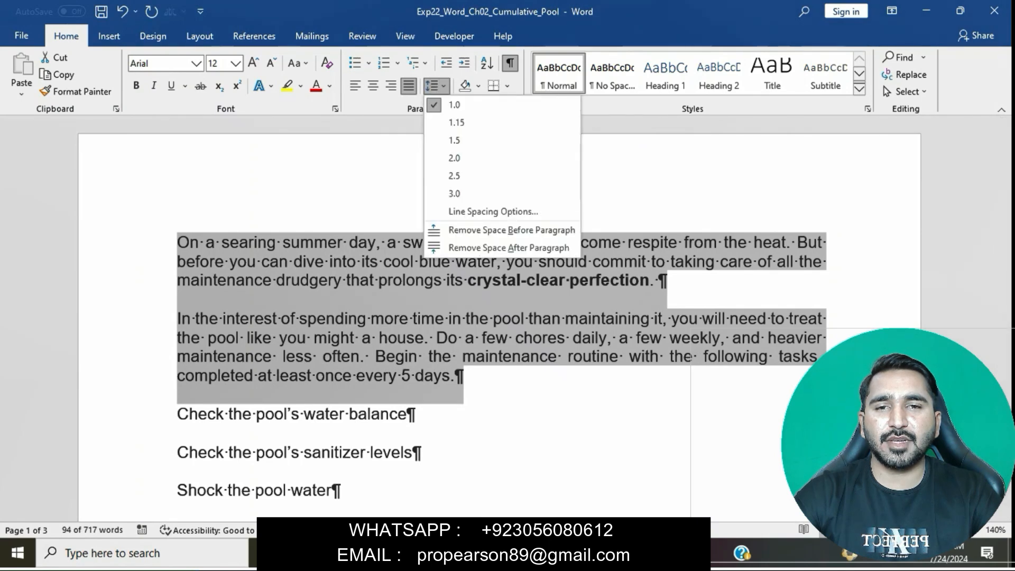
click(455, 140)
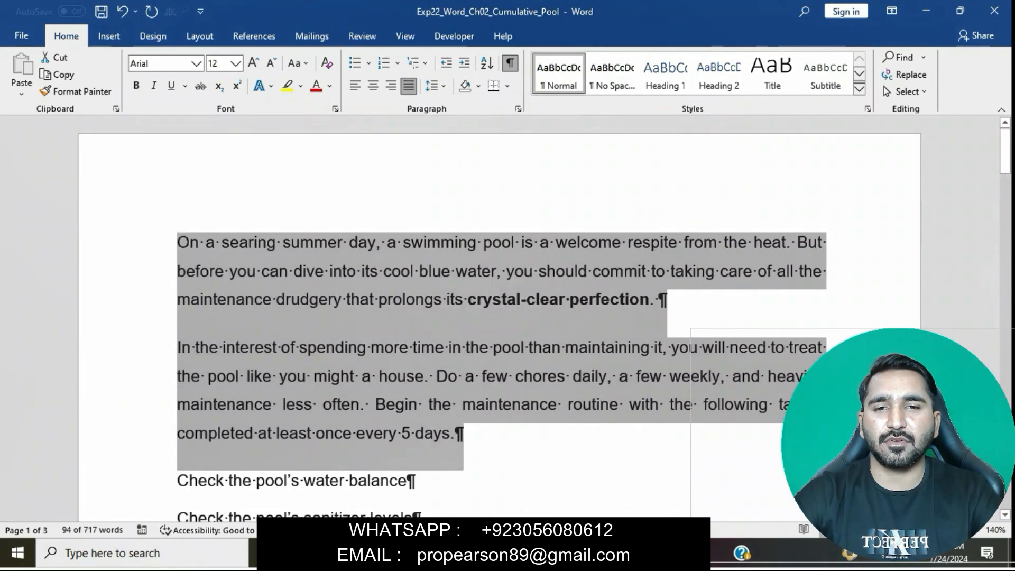
Step: Return to the instructions document and select the step 3 text about 0 pt paragraph spacing before and after
mouse_move(488, 553)
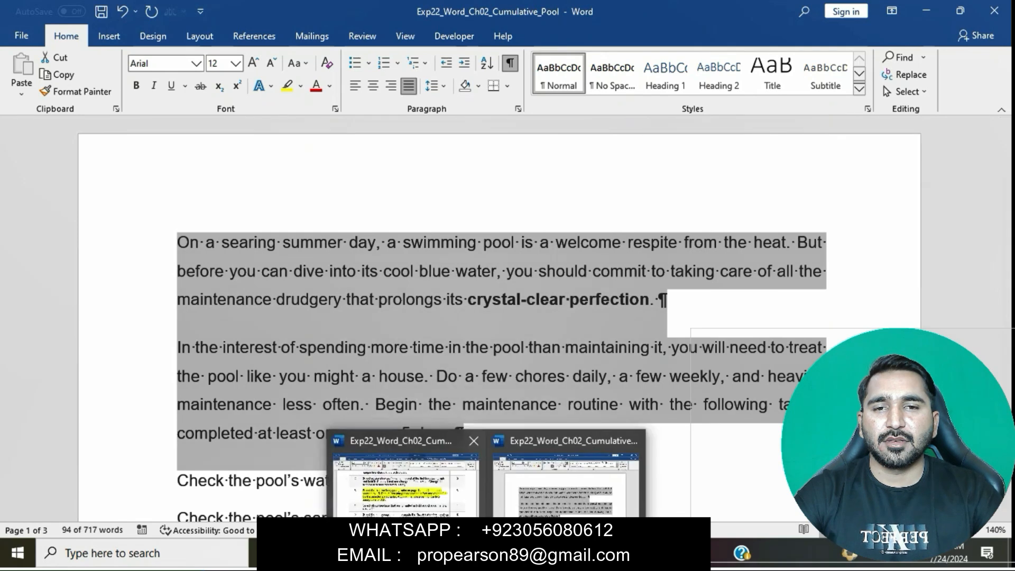
click(406, 475)
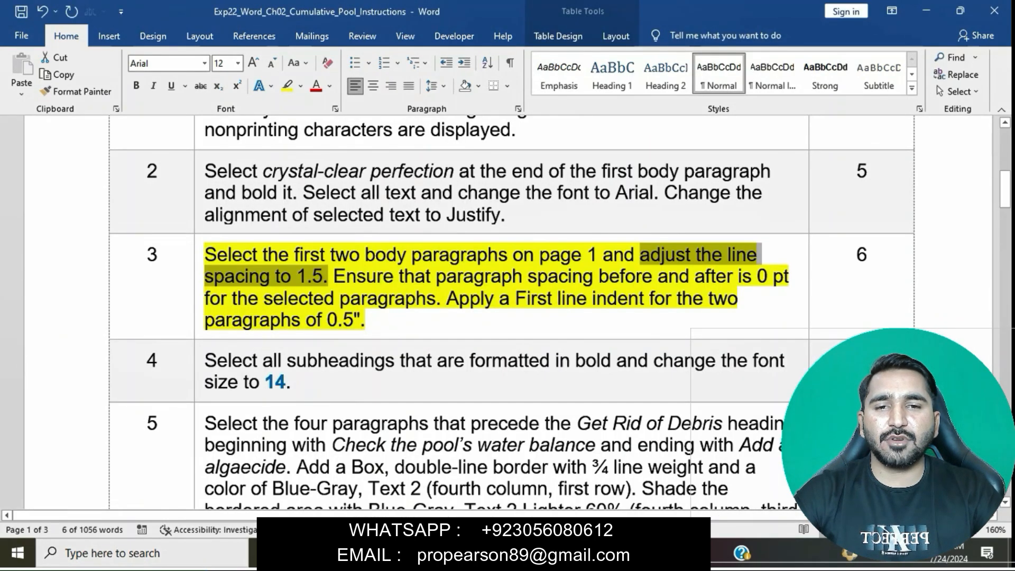
drag(335, 277, 795, 278)
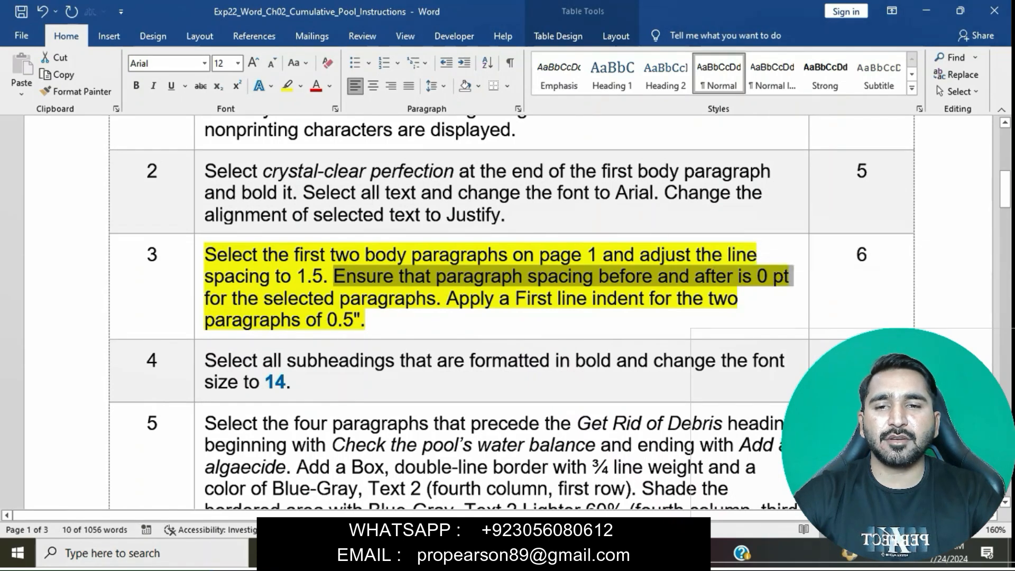
Step: Set the spacing before and after the first two body paragraphs in Exp22_Word_Ch02_Cumulative_Pool to 0 pt
mouse_move(488, 553)
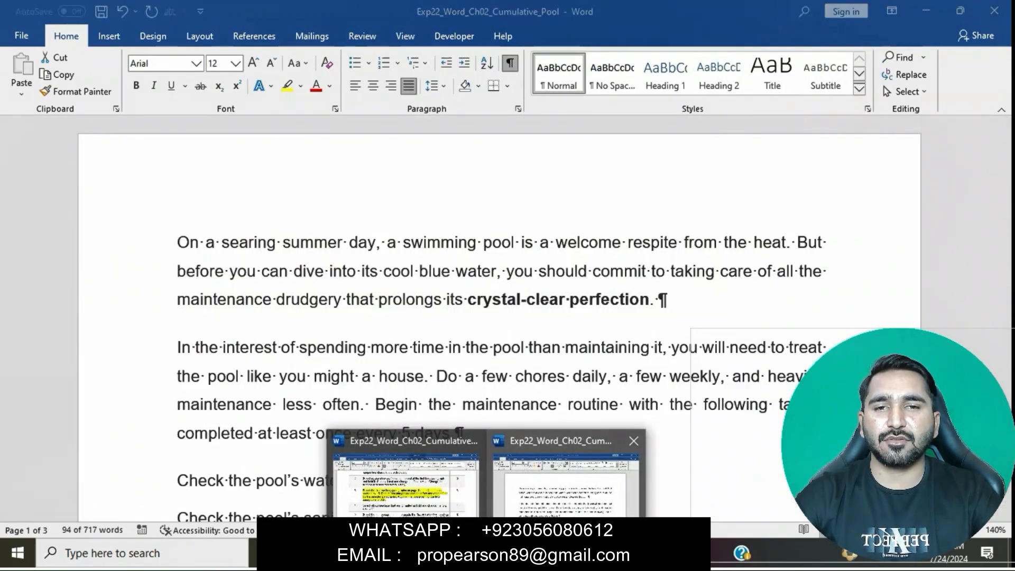
click(567, 476)
click(518, 108)
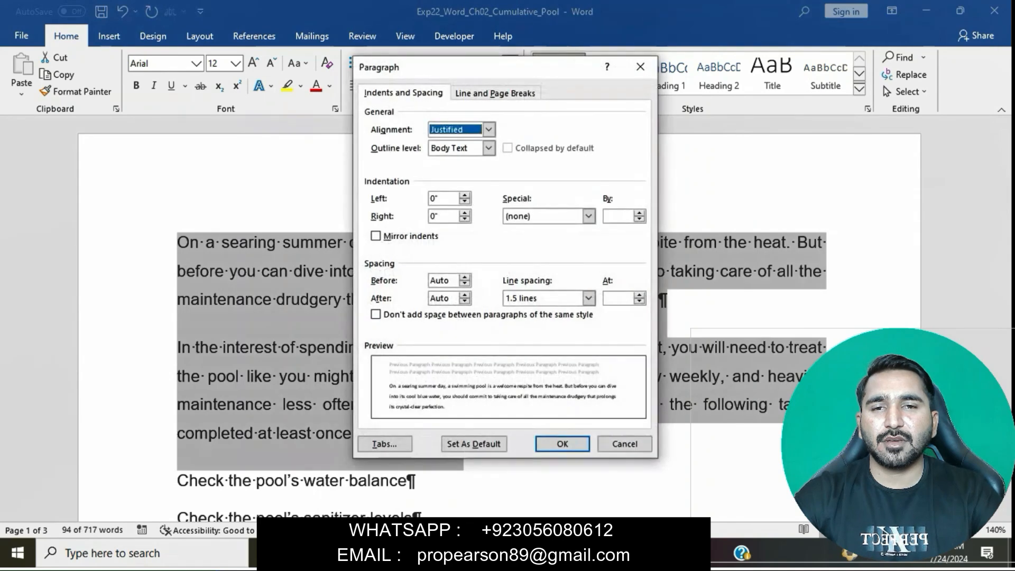
click(465, 277)
click(465, 295)
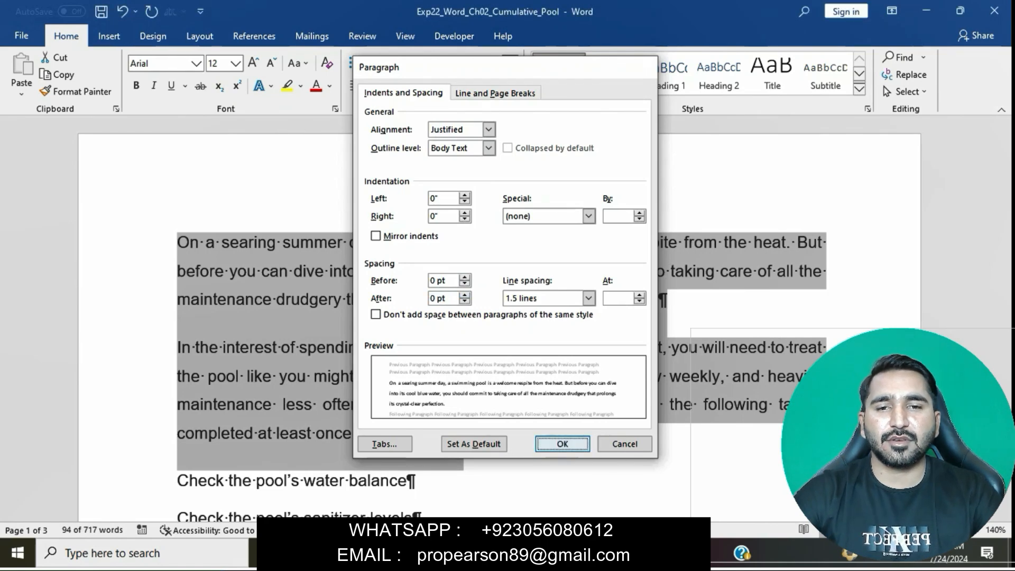
key(Return)
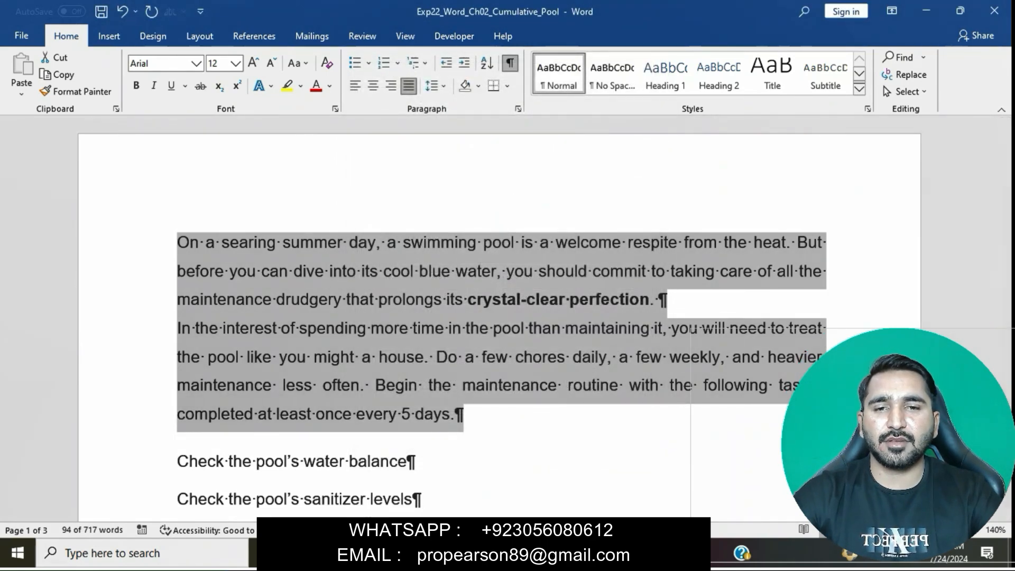
Step: Return to the instructions document and select the step 3 sentence about applying a 0.5" First line indent
mouse_move(487, 554)
click(406, 475)
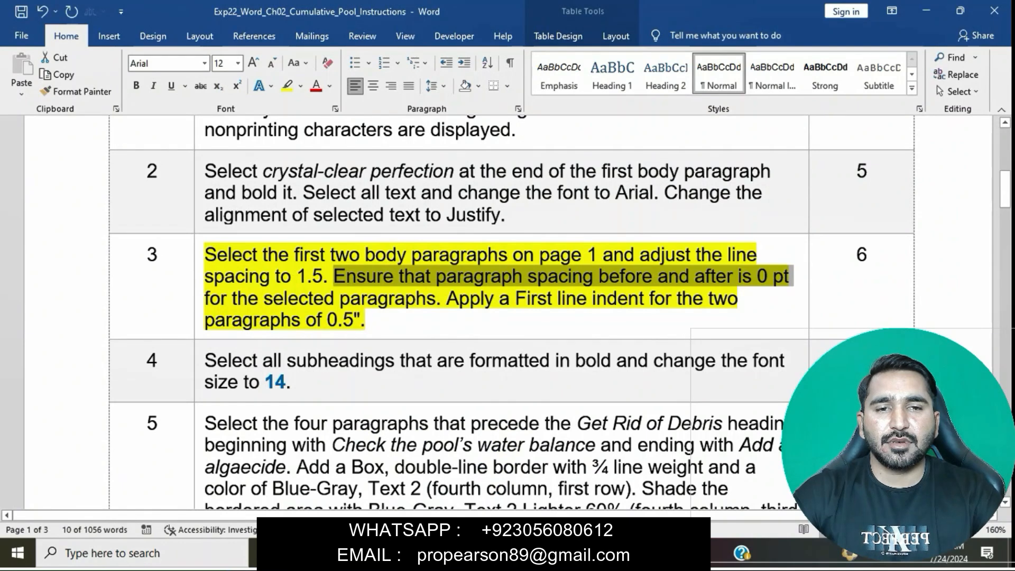
drag(447, 298, 629, 320)
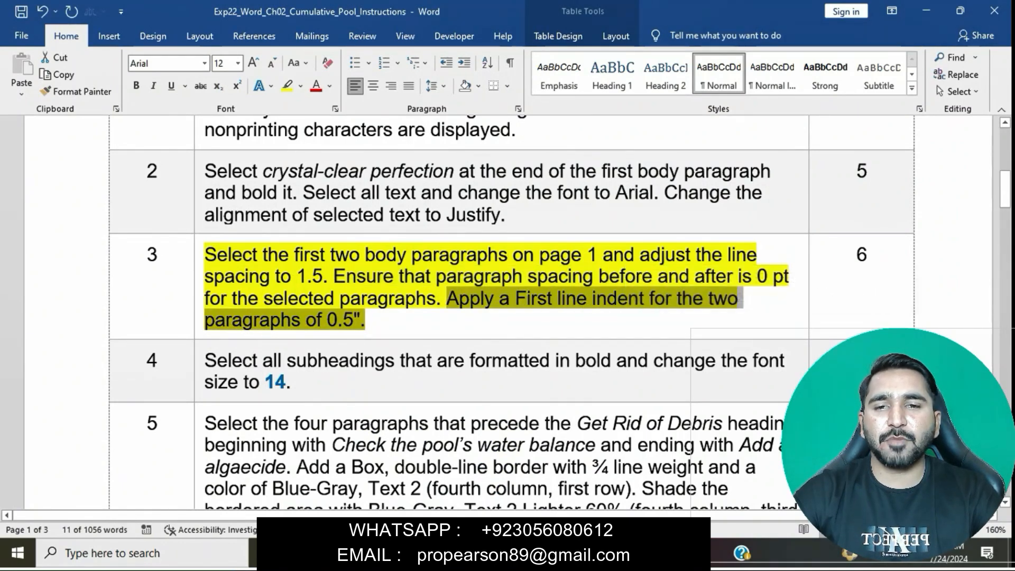
Step: Switch to Exp22_Word_Ch02_Cumulative_Pool and apply a 0.5" First line indent to the first two body paragraphs
mouse_move(488, 553)
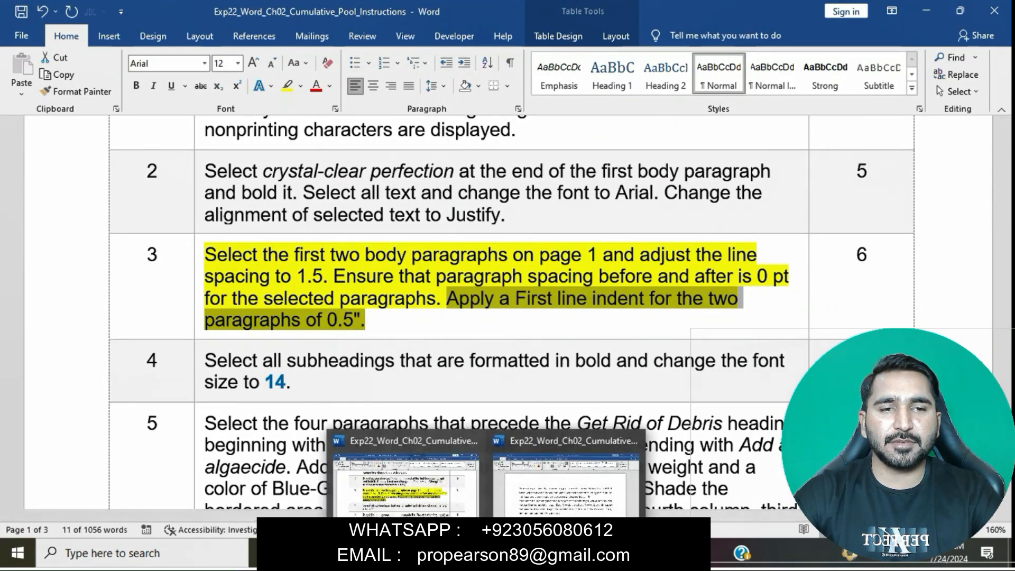
click(566, 476)
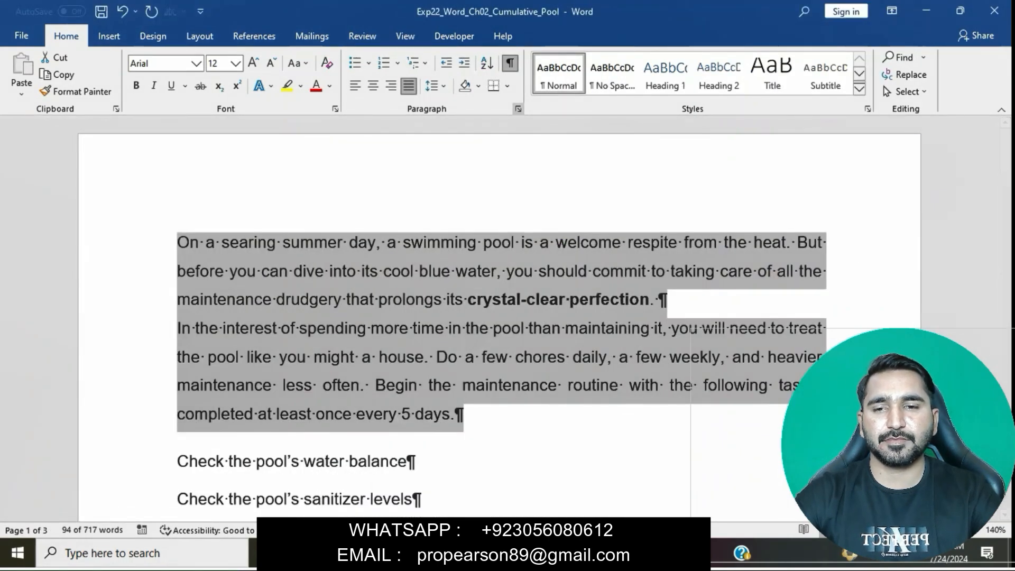
click(518, 108)
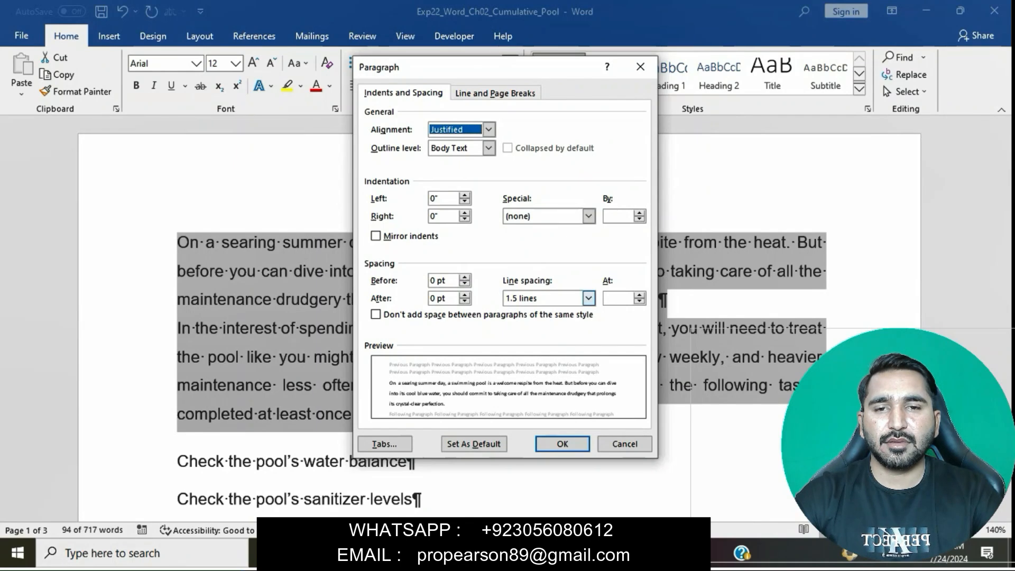
click(588, 298)
click(589, 217)
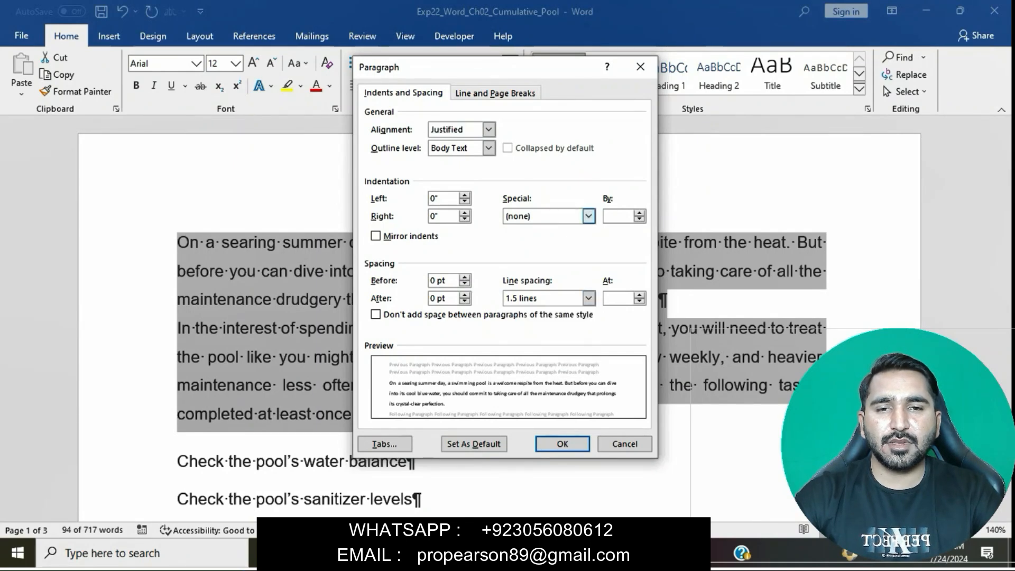
click(589, 217)
click(523, 239)
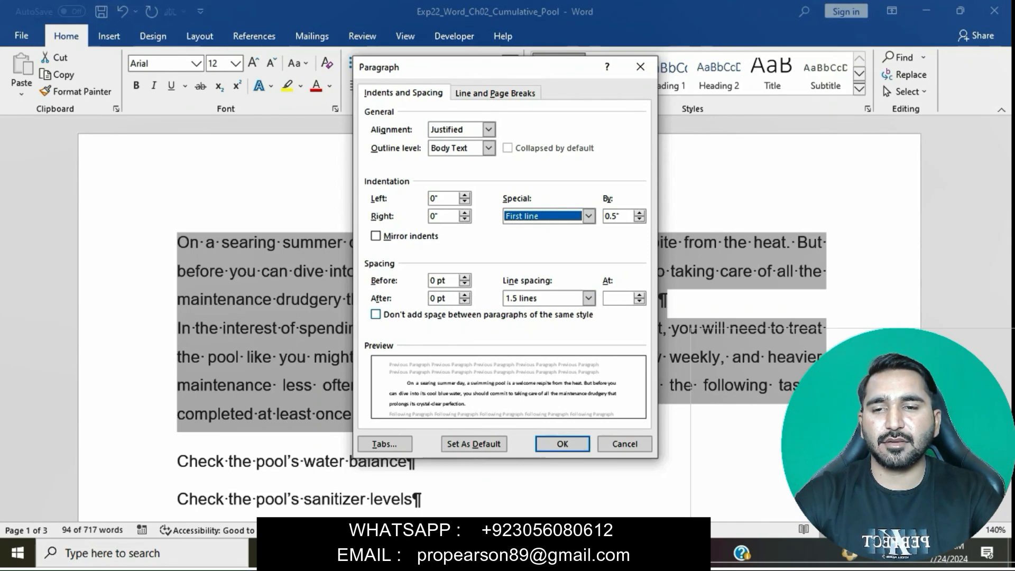
click(562, 443)
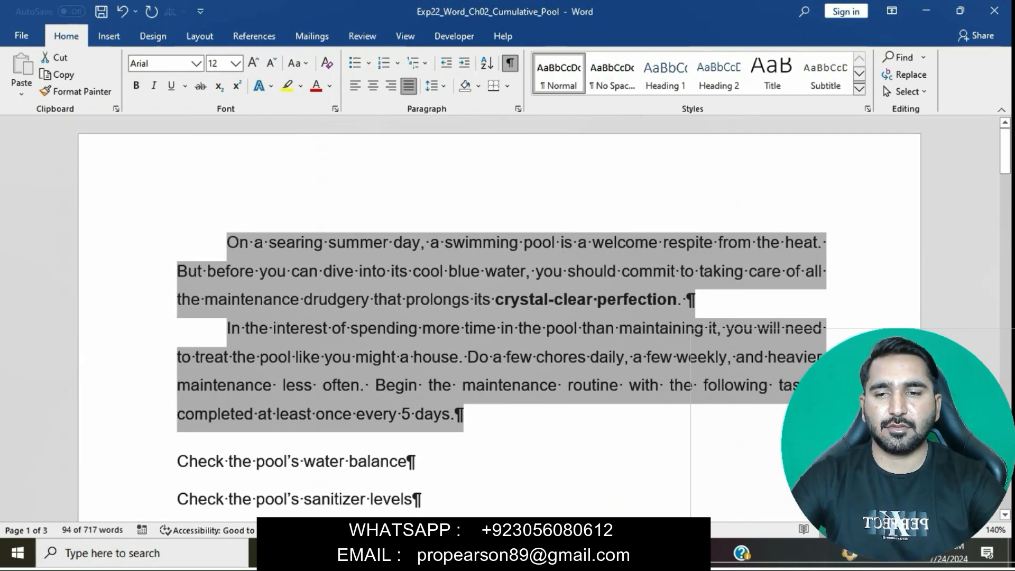
click(540, 386)
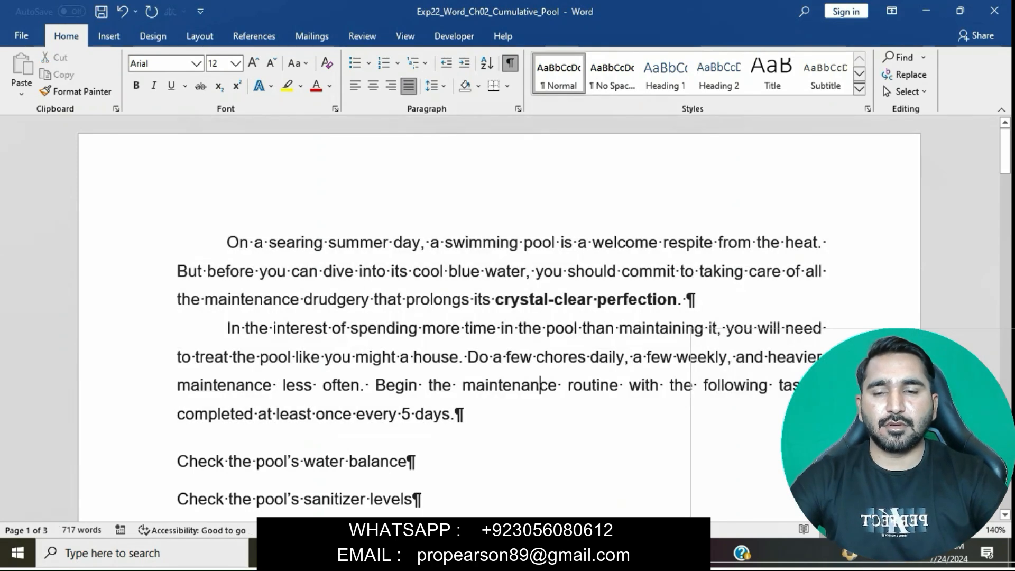
Step: Return to the instructions document and remove the yellow highlight from the step 3 text
mouse_move(484, 553)
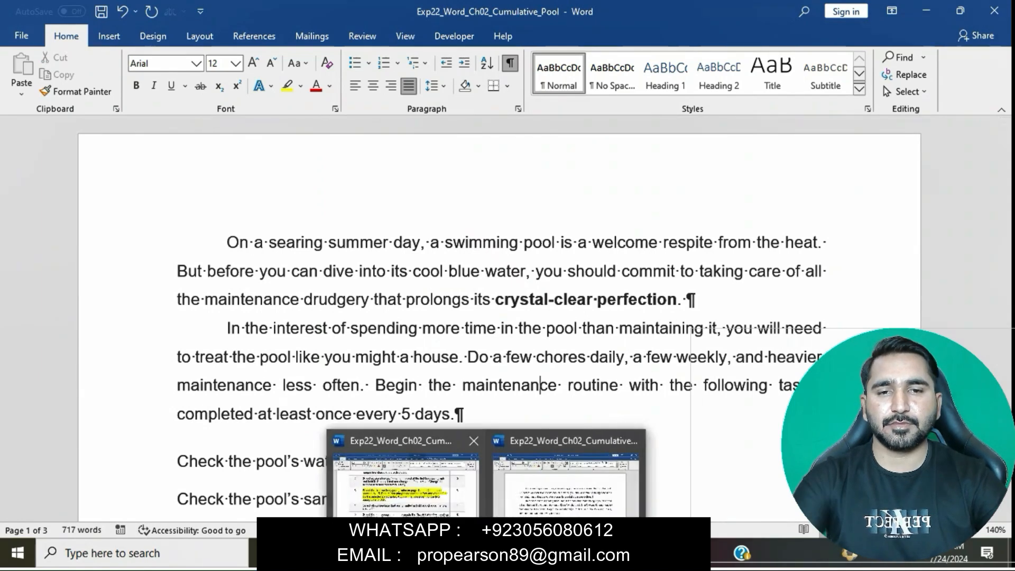
click(404, 479)
click(437, 299)
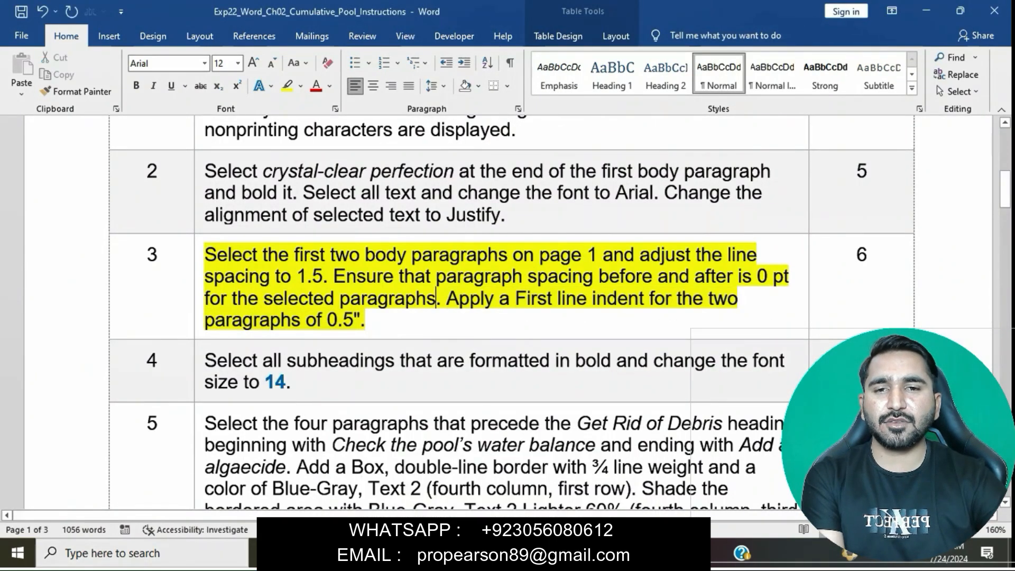
click(200, 258)
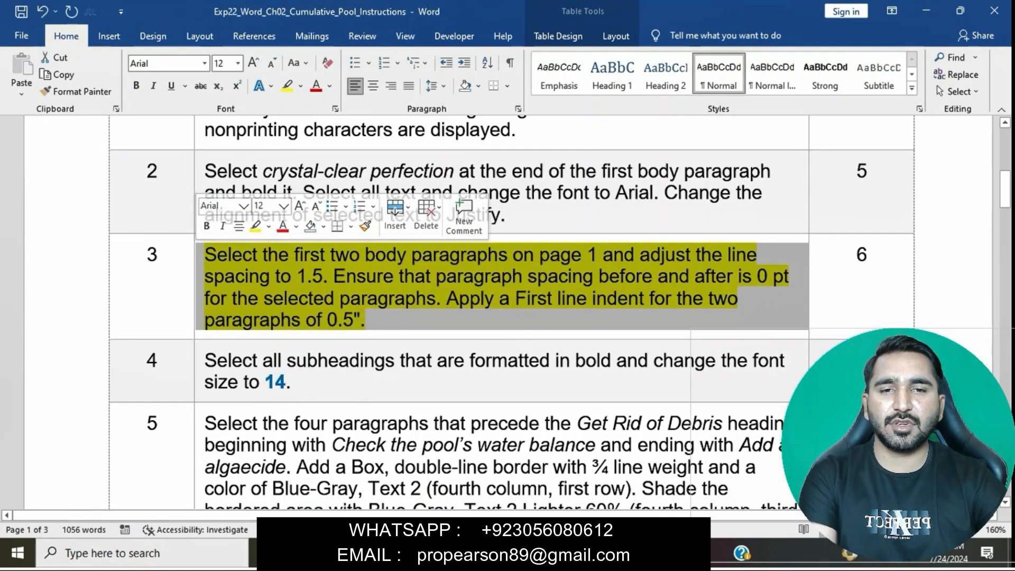
click(255, 226)
Step: Highlight the step 4 instruction about changing the bold subheadings to font size 14 in yellow, and select its text
scroll(507, 312, down, 3)
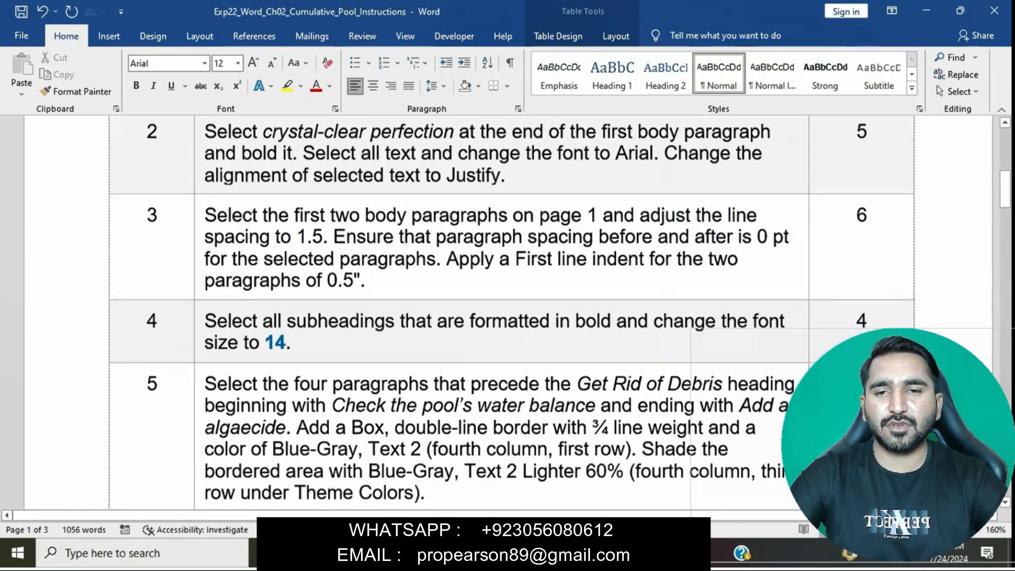
scroll(508, 312, up, 1)
click(199, 256)
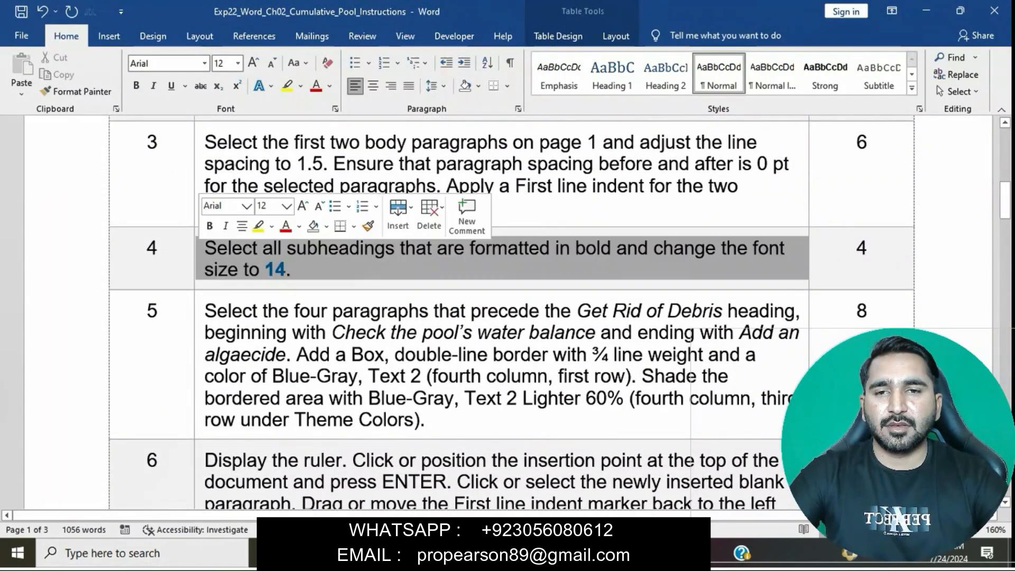
click(258, 226)
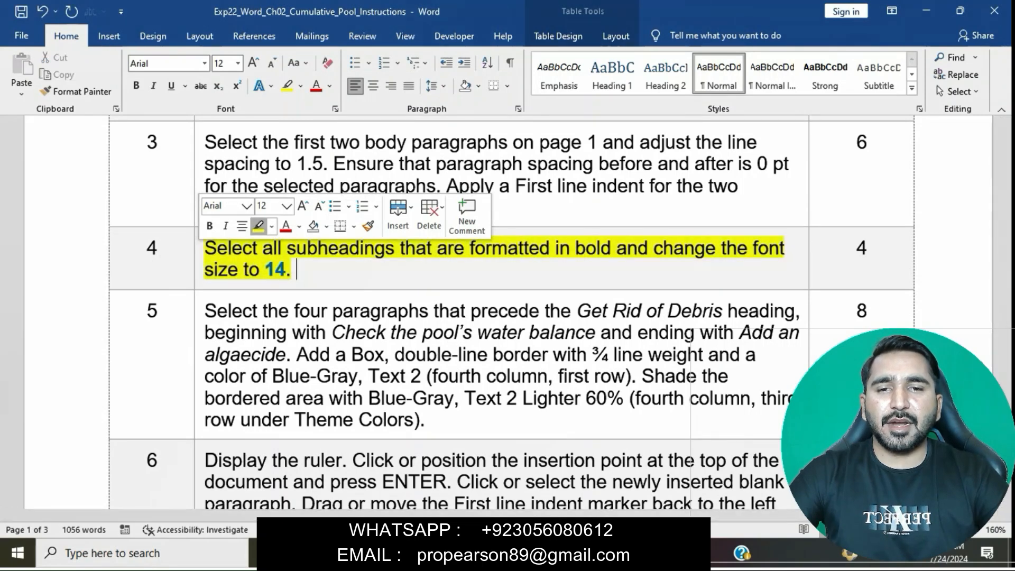
click(275, 269)
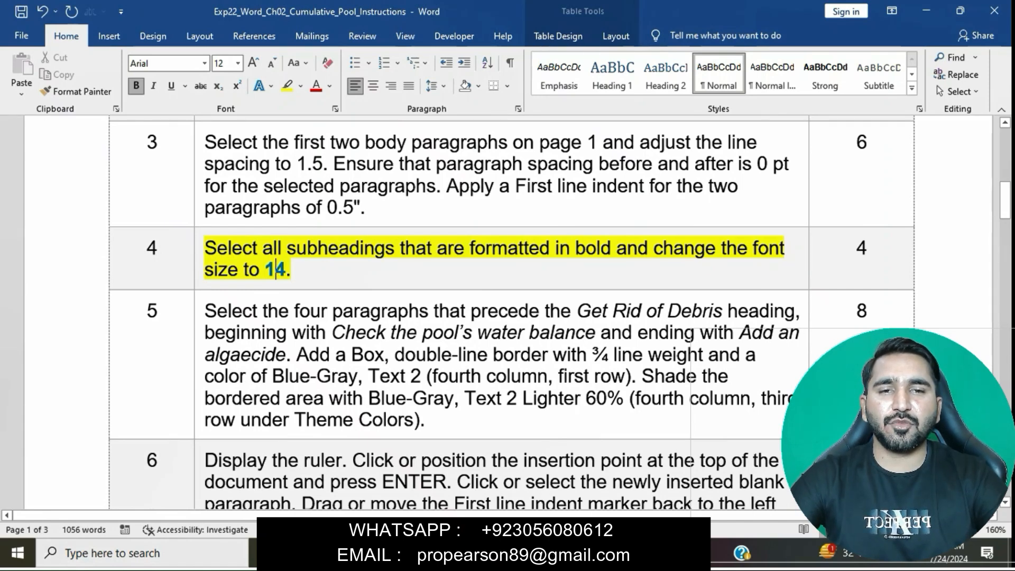
drag(204, 247, 294, 270)
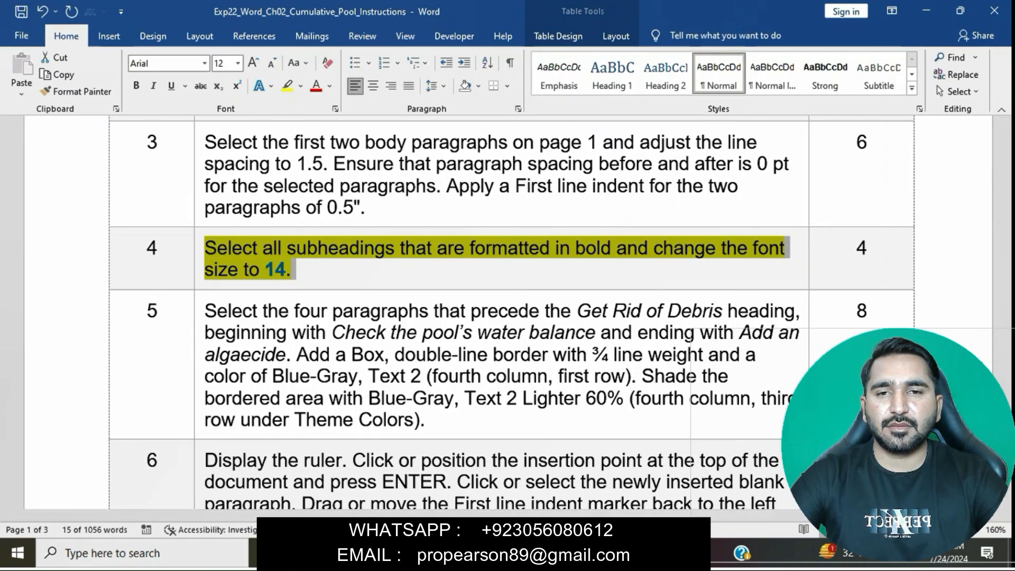
Step: Switch to Exp22_Word_Ch02_Cumulative_Pool and set the font size of the Get Rid of Debris subheading to 14
mouse_move(488, 553)
click(566, 473)
scroll(544, 385, down, 6)
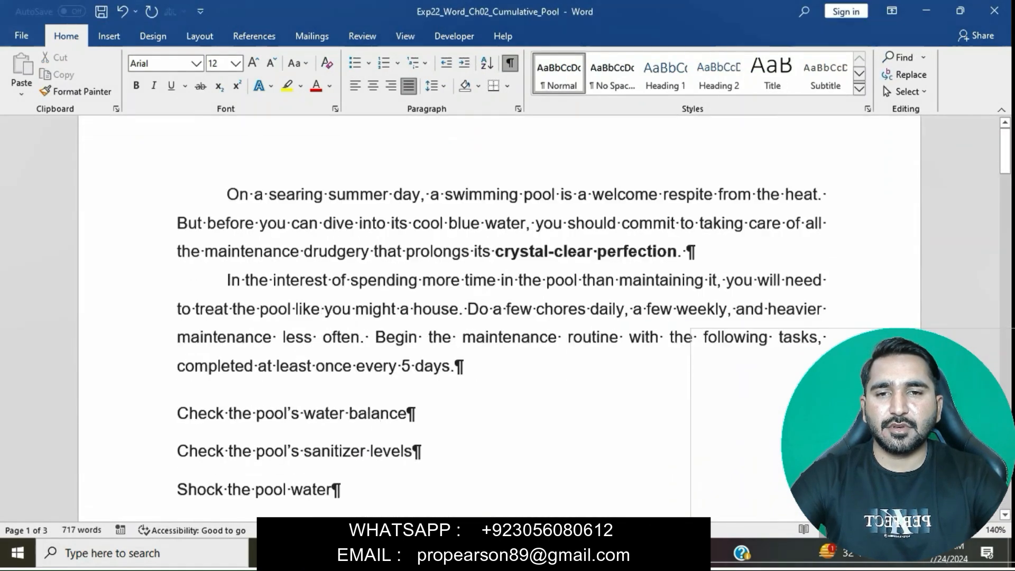
scroll(500, 318, down, 1)
click(155, 302)
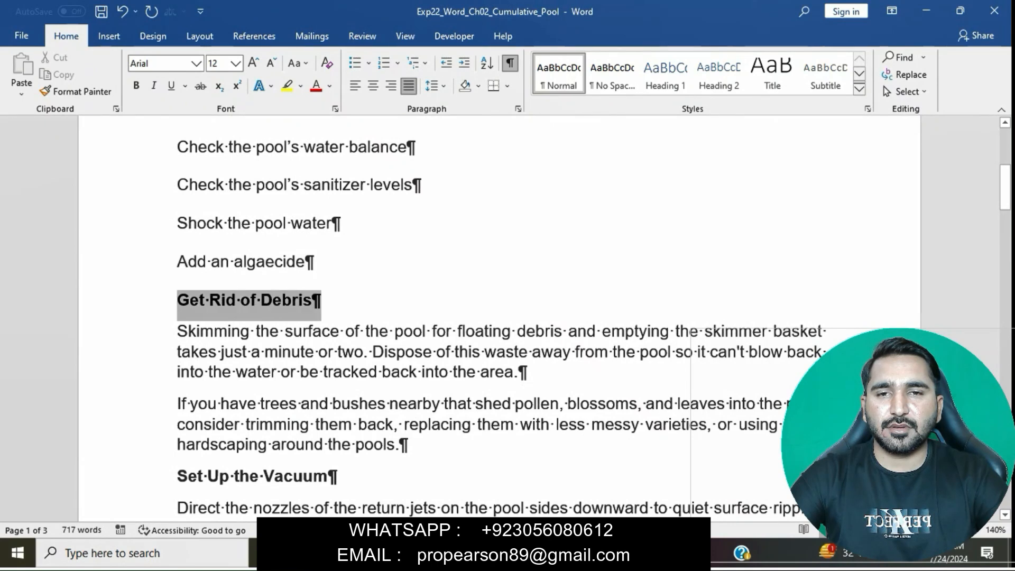
click(236, 63)
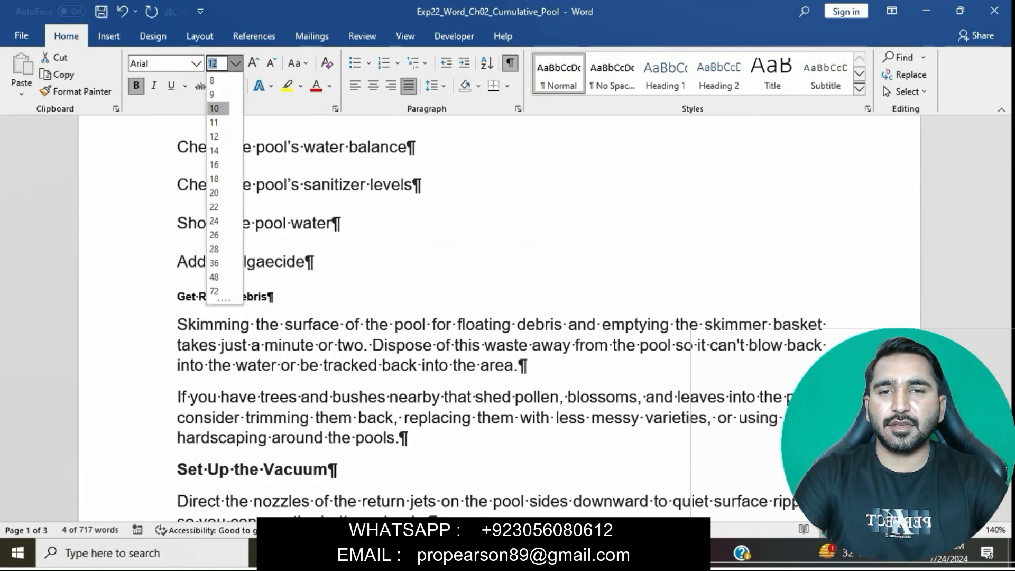
click(215, 163)
click(216, 147)
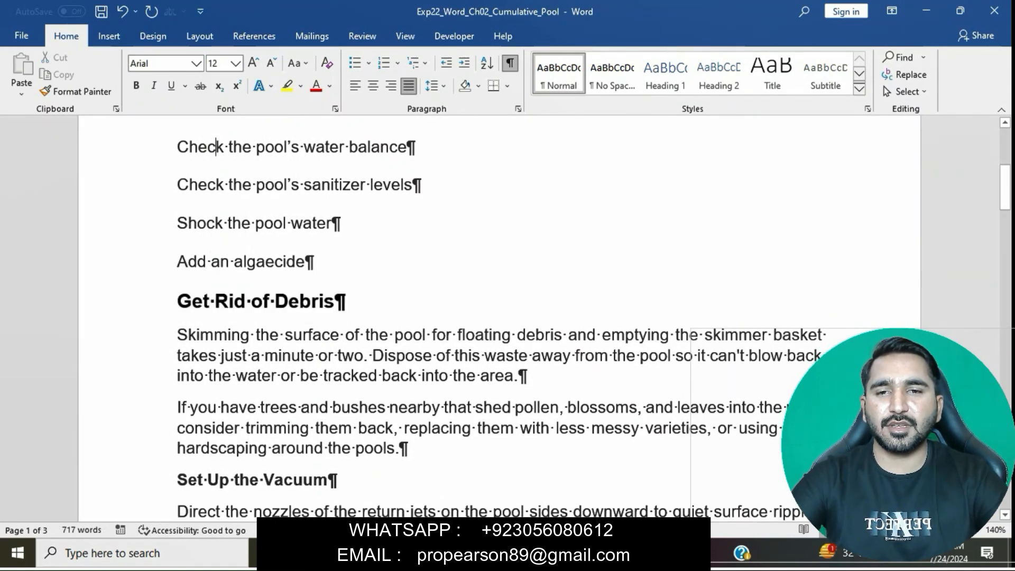
Step: Set the font size of the Set Up the Vacuum subheading to 14
scroll(500, 317, down, 3)
drag(181, 347, 342, 346)
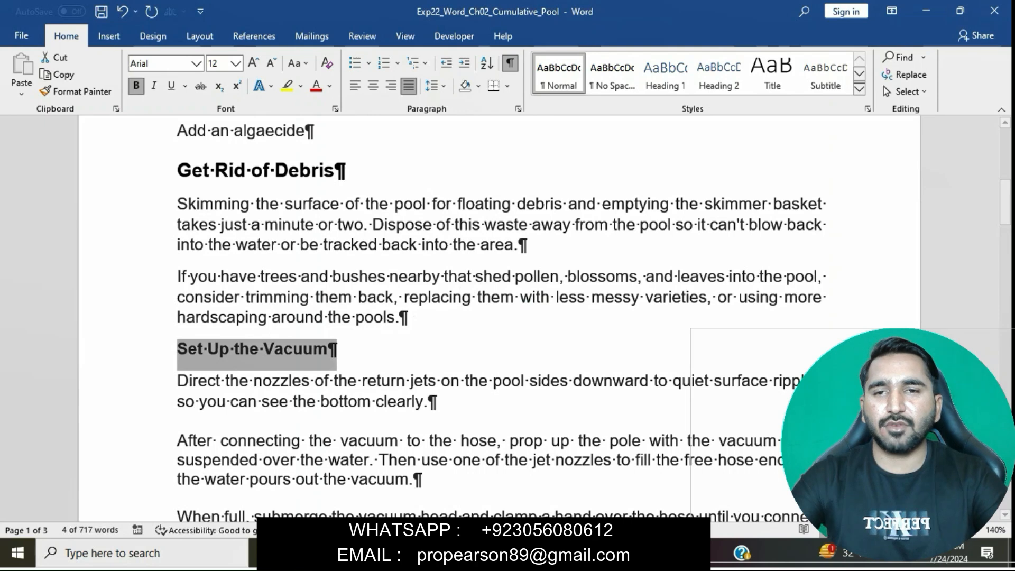
click(236, 63)
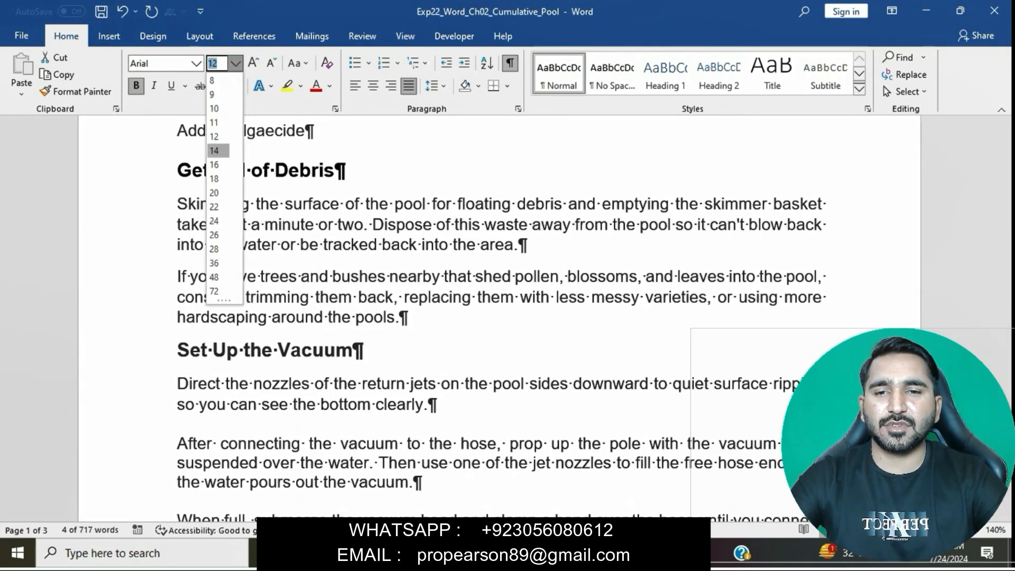
click(214, 150)
Step: Set the font size of the Vacuum the Pool subheading to 14
scroll(476, 264, down, 5)
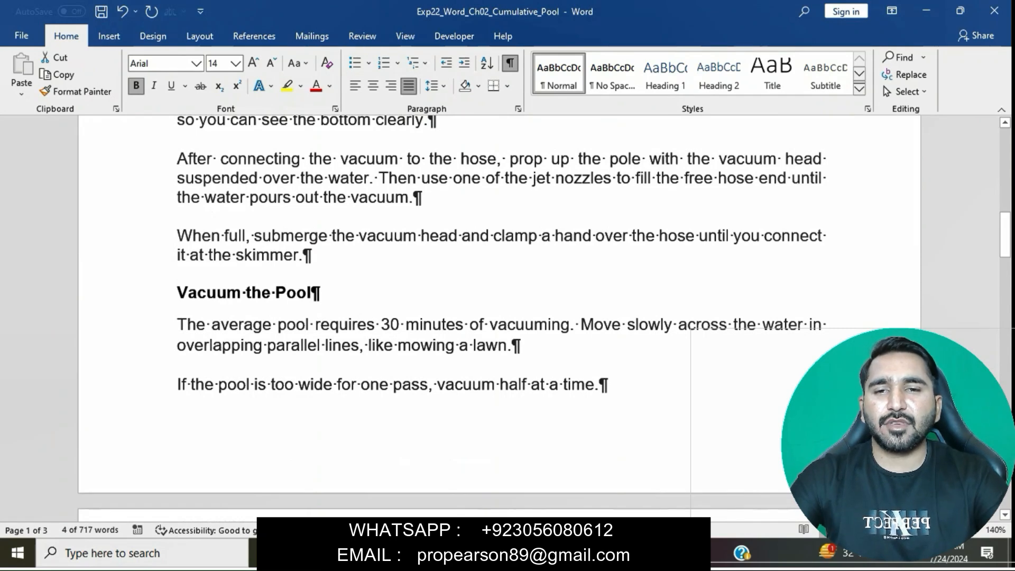
drag(178, 293, 320, 293)
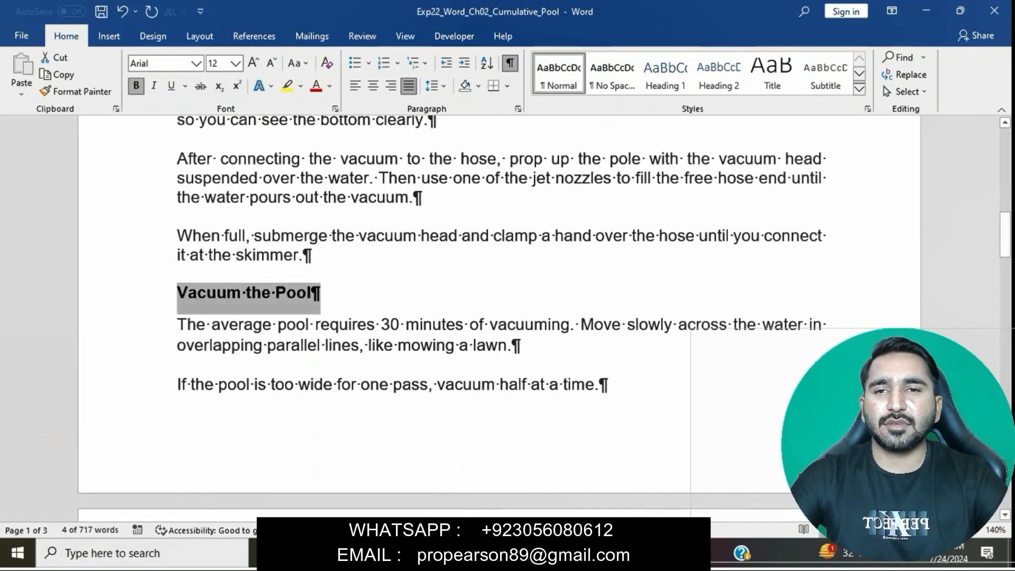
click(236, 64)
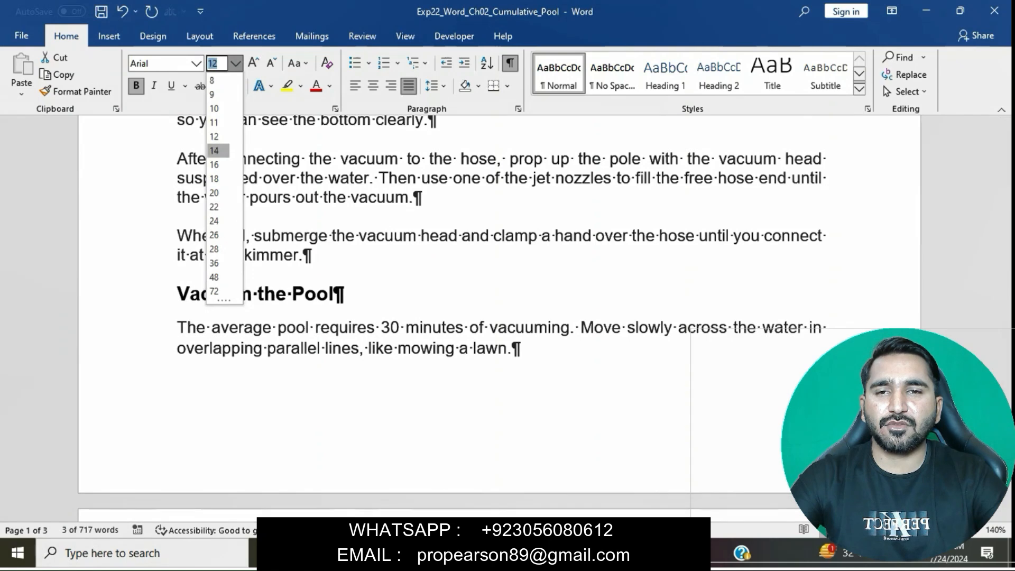
click(214, 150)
Step: Set the font size of the Adjust the Chemicals subheading on page 2 to 14
scroll(499, 317, down, 5)
scroll(499, 317, down, 2)
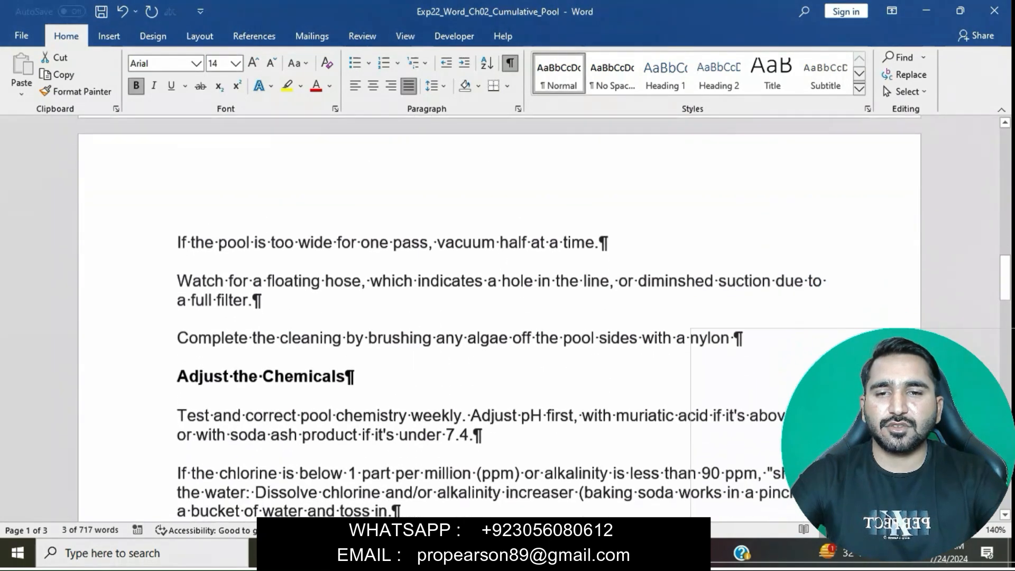
click(159, 372)
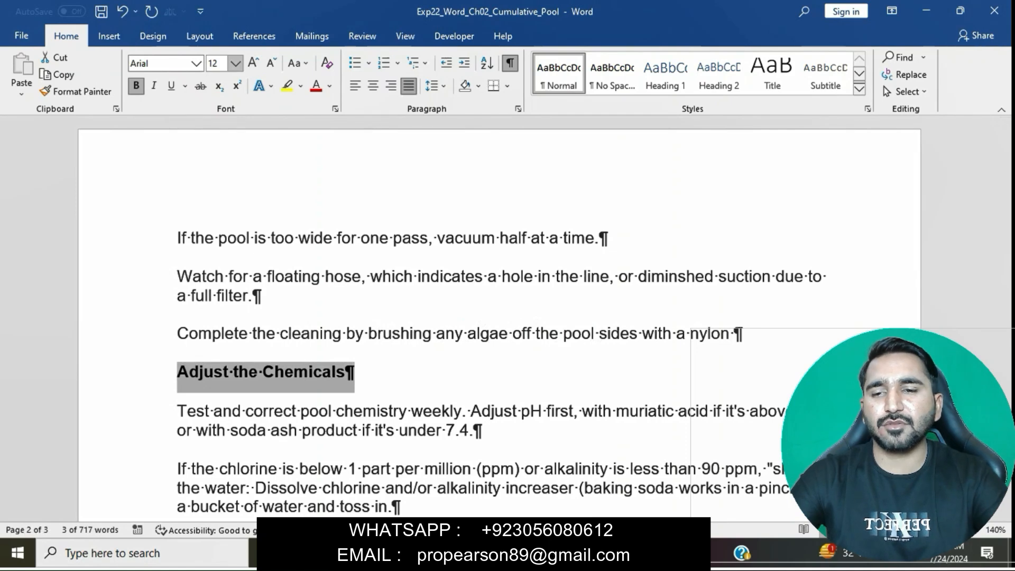
click(236, 64)
click(214, 151)
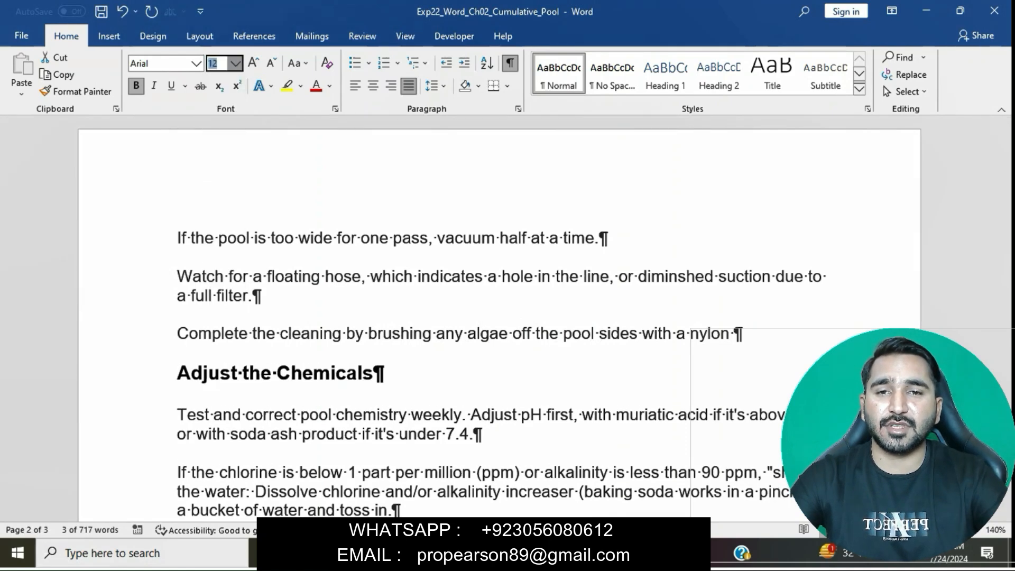
Step: Set the font size of the Backwash the Filter subheading to 14
scroll(499, 319, down, 4)
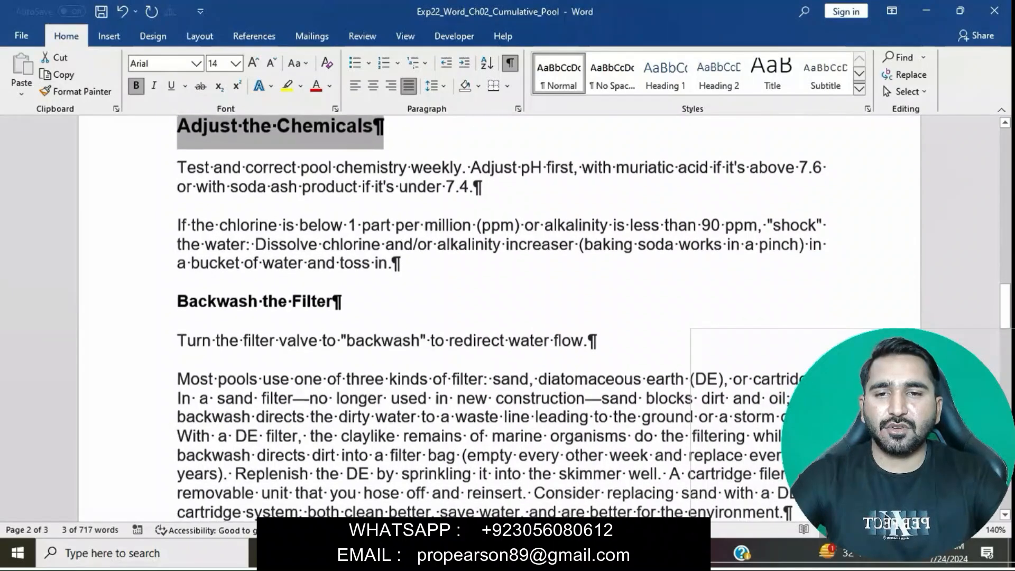
drag(178, 301, 341, 302)
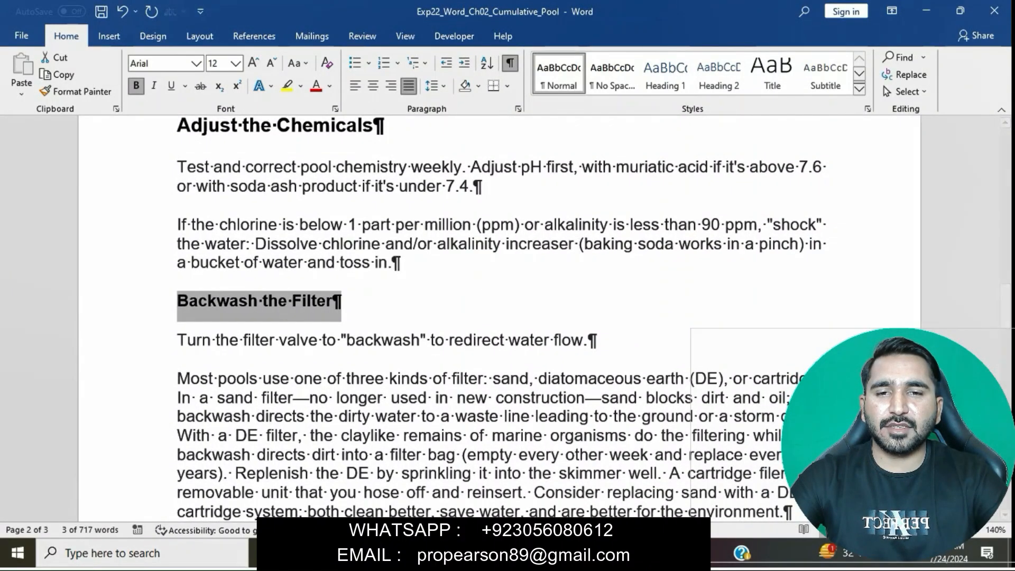
click(235, 64)
click(214, 151)
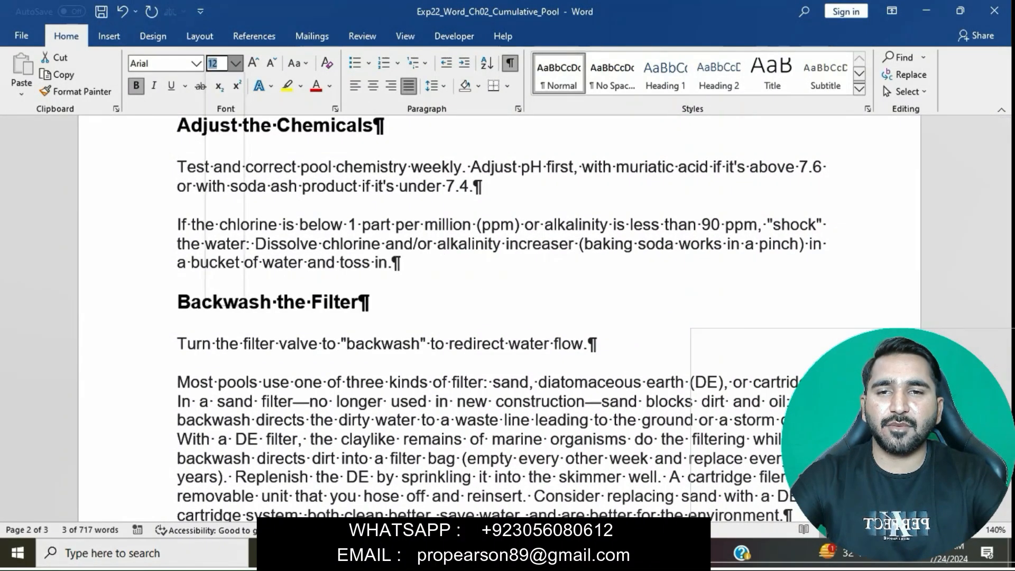
Step: Set the font size of the Clean the Pump Filter subheading to 14
scroll(499, 318, down, 3)
scroll(500, 317, down, 1)
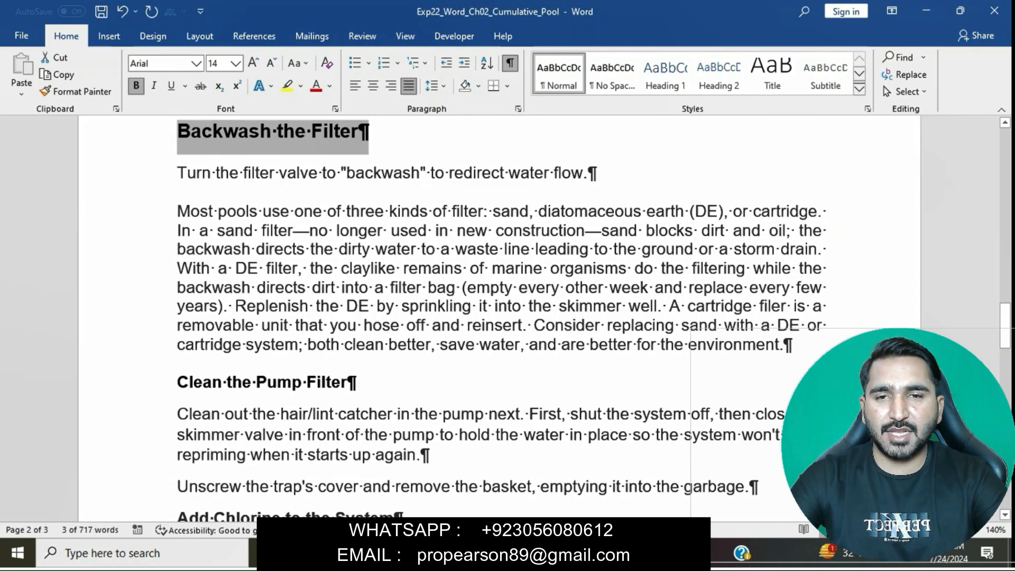
drag(178, 382, 356, 381)
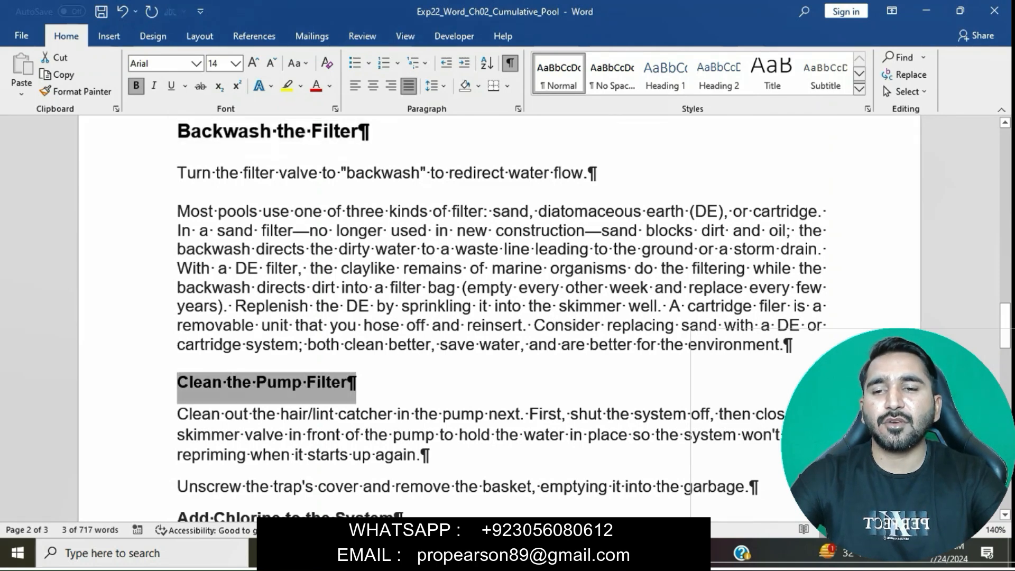
click(236, 64)
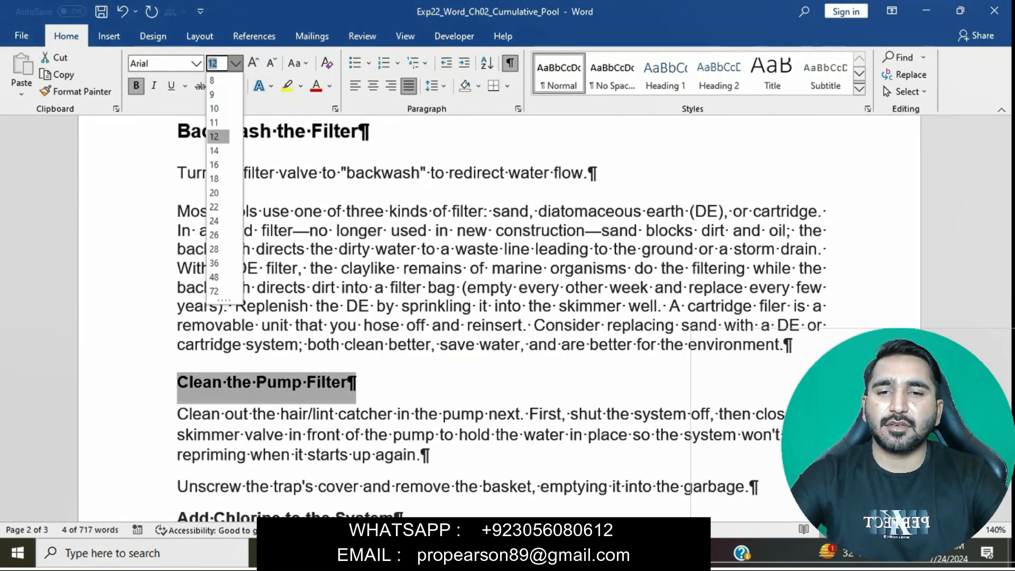
click(216, 151)
Step: Set the font size of the Add Chlorine to the System subheading to 14
scroll(501, 317, down, 5)
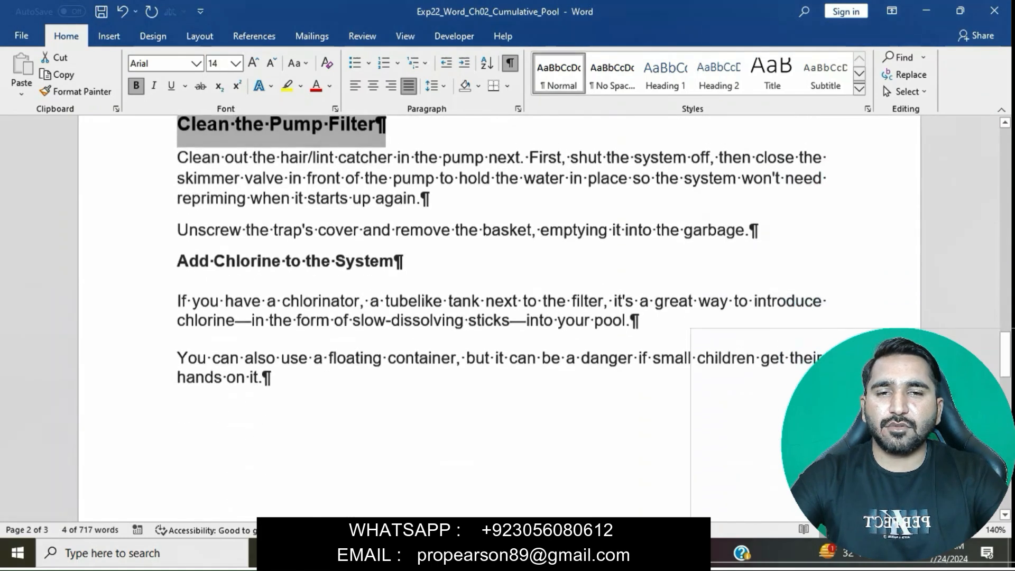
drag(178, 254, 403, 254)
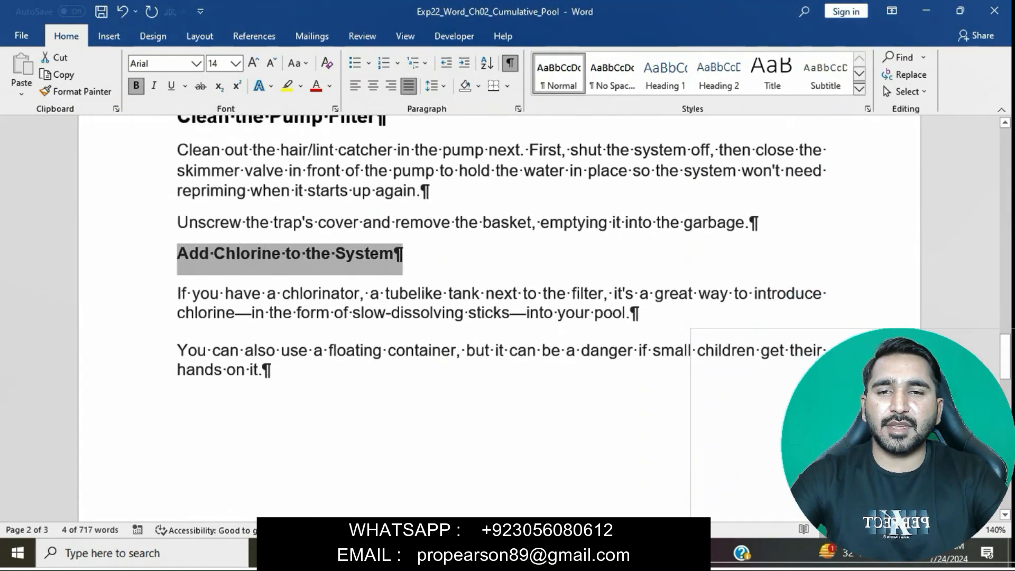
click(235, 63)
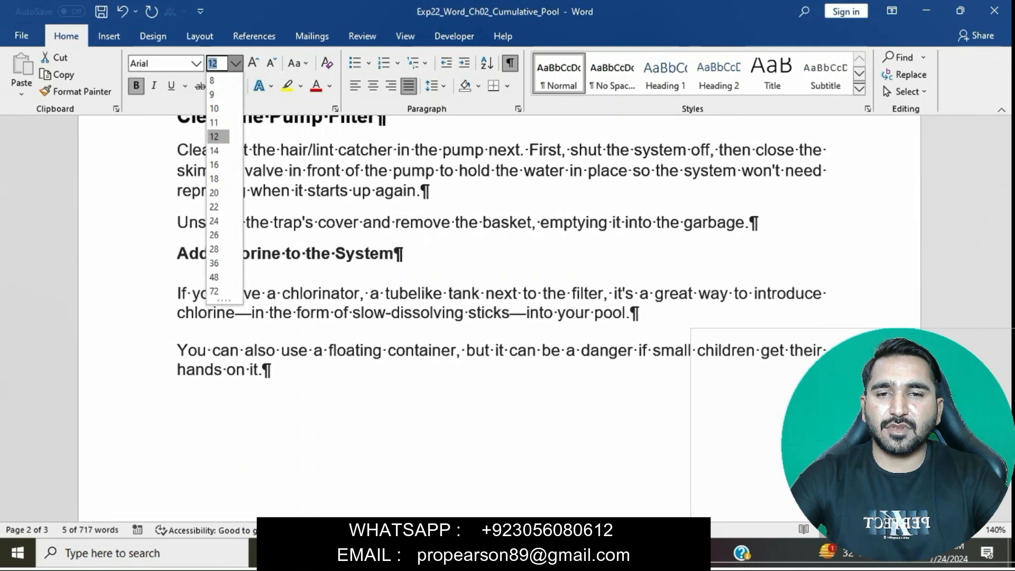
click(216, 151)
scroll(502, 317, down, 5)
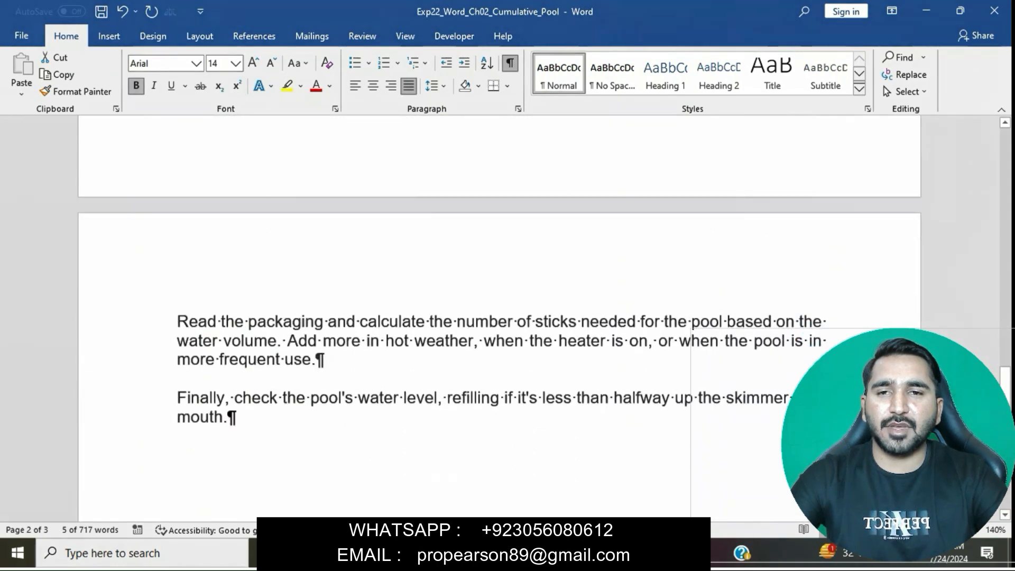
scroll(501, 317, up, 6)
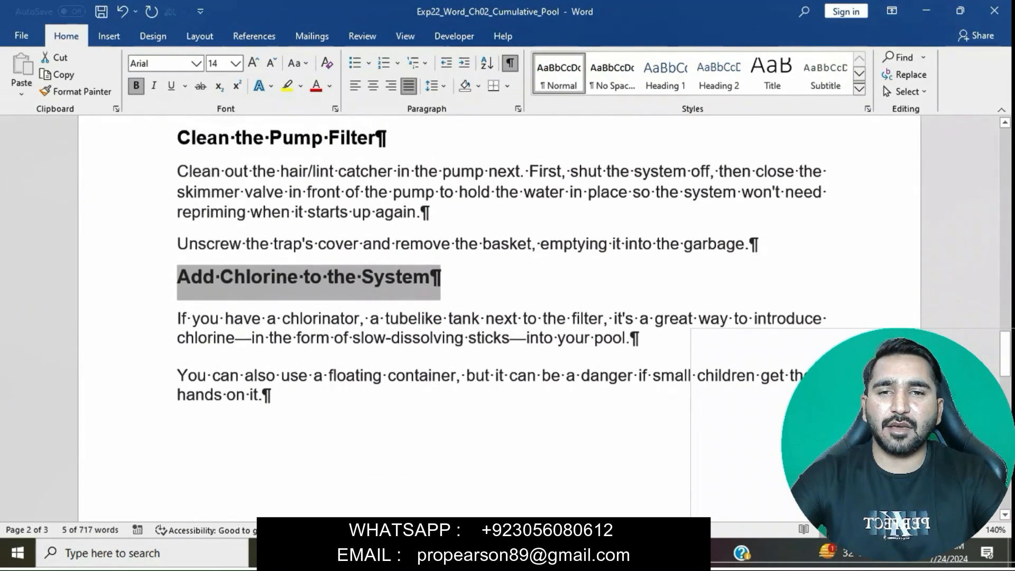
click(263, 395)
Step: Switch to the instructions document and remove the yellow highlight from the step 4 text
mouse_move(486, 553)
click(406, 479)
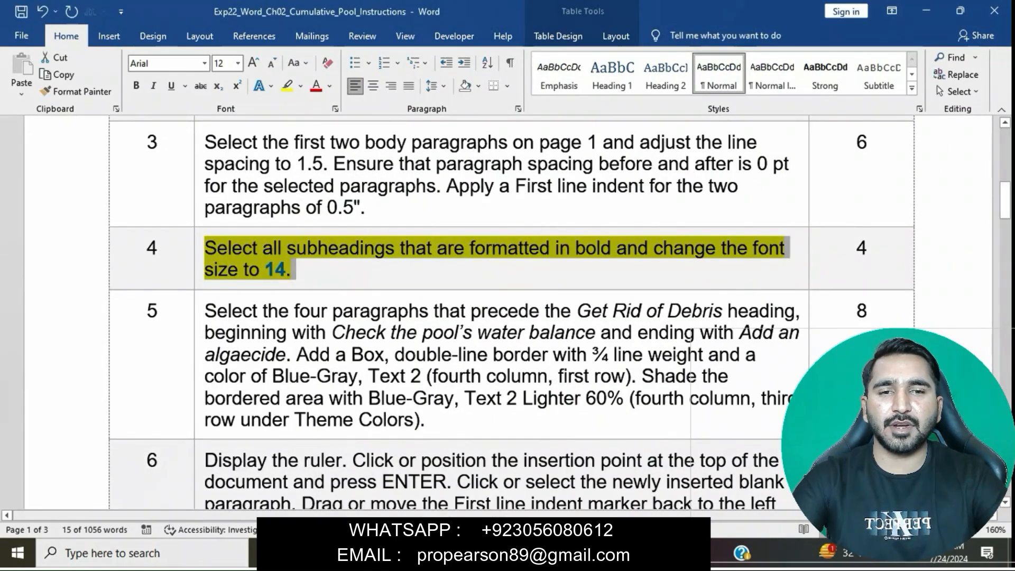
click(298, 270)
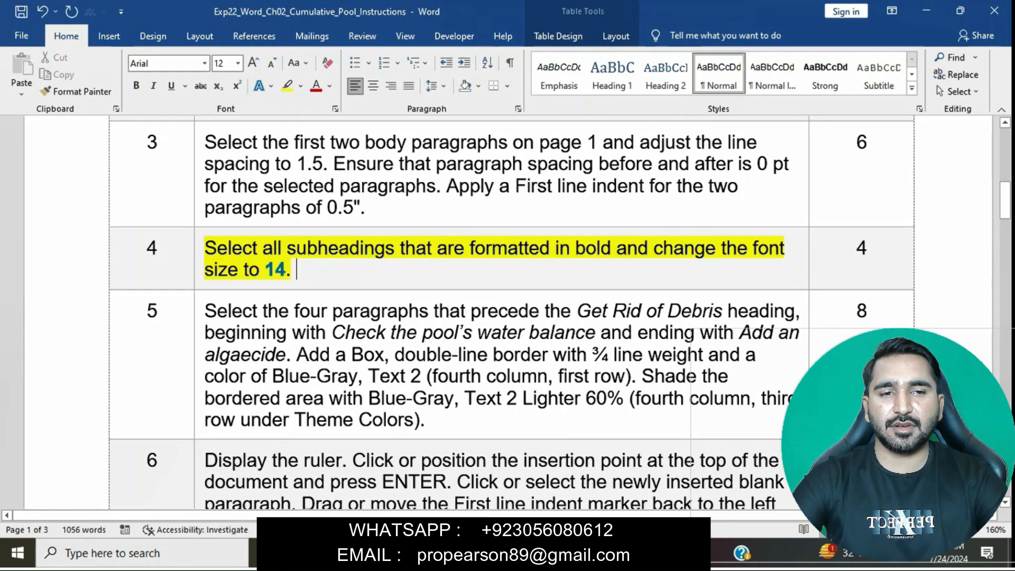
triple_click(297, 270)
click(263, 228)
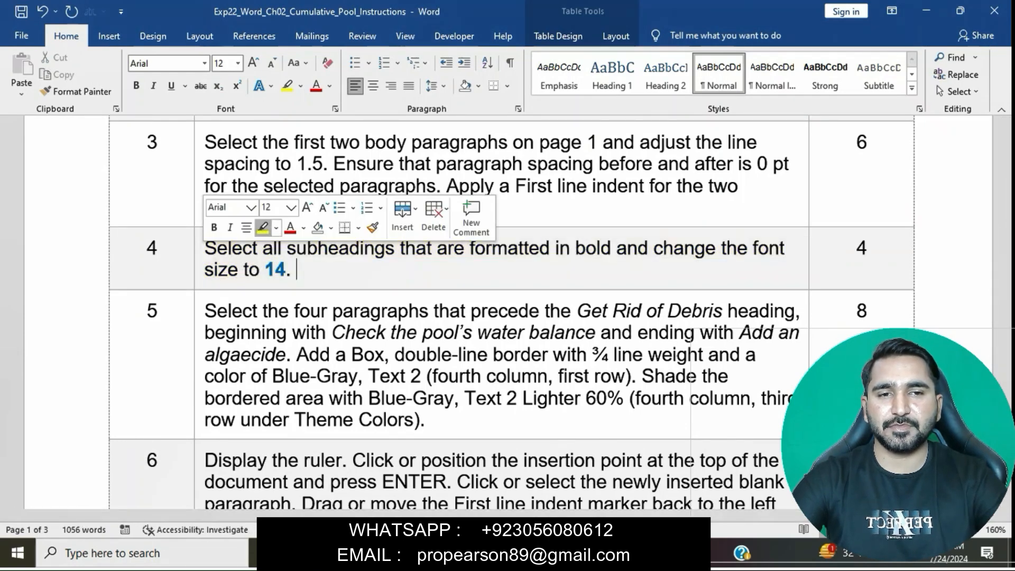
Step: Highlight the step 5 instruction text in yellow and read which four paragraphs it covers
click(199, 313)
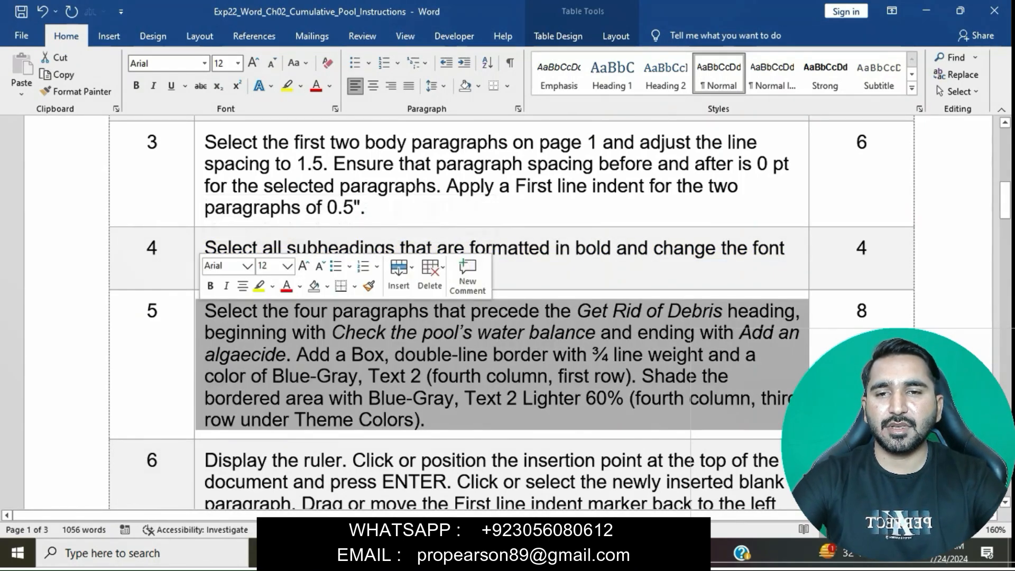
click(260, 286)
click(293, 332)
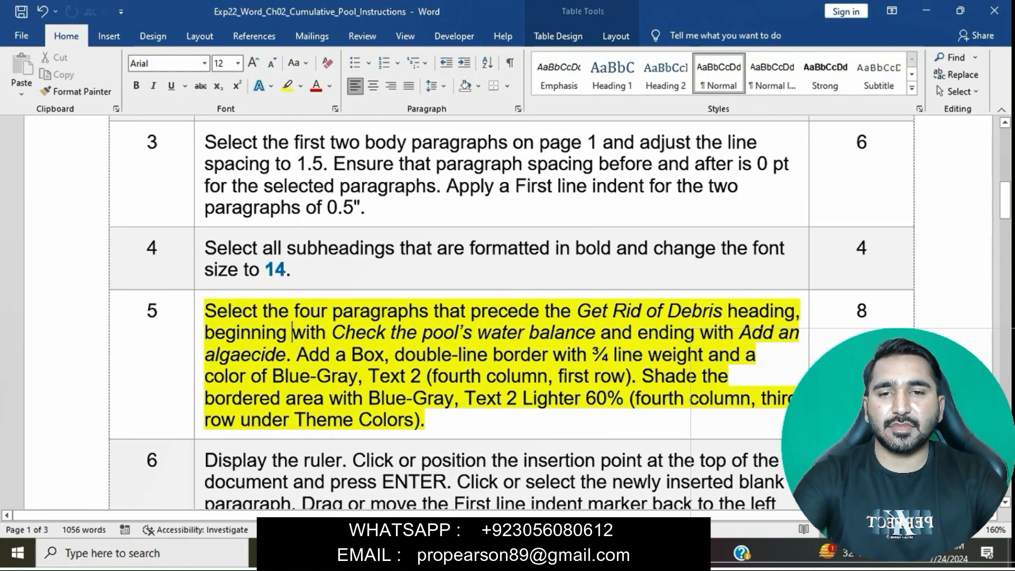
drag(205, 311, 799, 311)
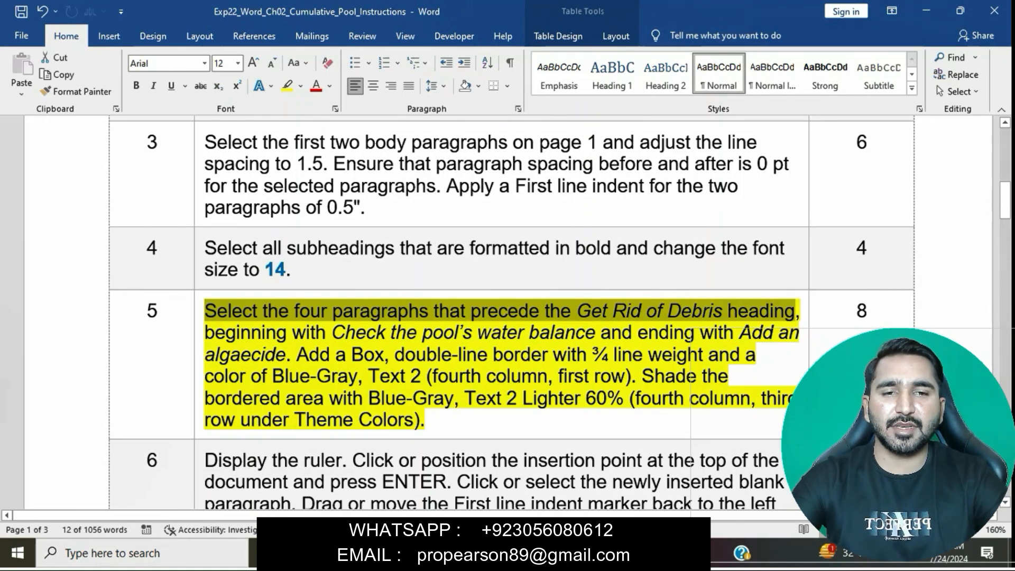
drag(212, 333, 291, 354)
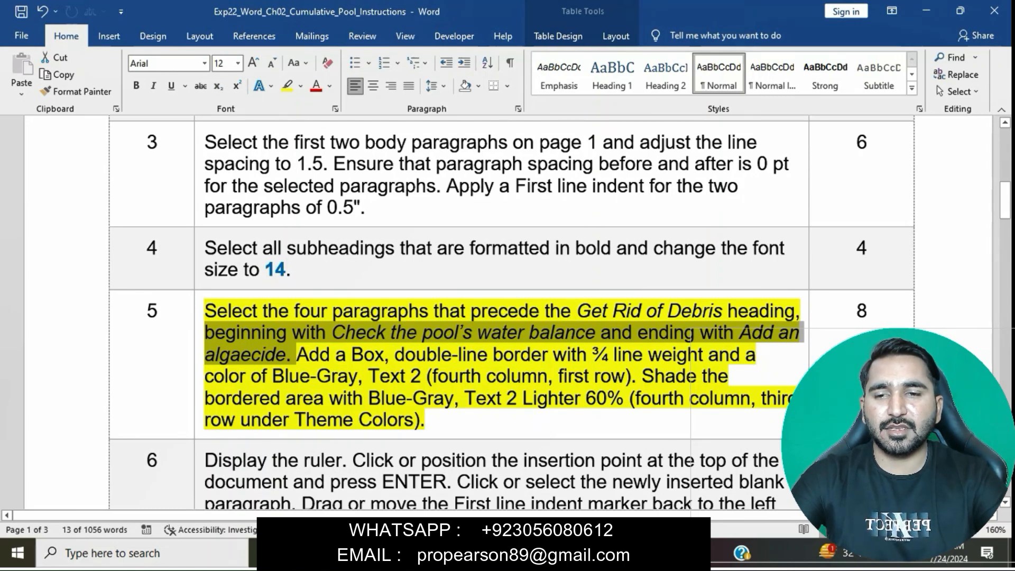
Step: In the pool document, select the four paragraphs from Check the pool's water balance through Add an algaecide
mouse_move(487, 554)
click(565, 476)
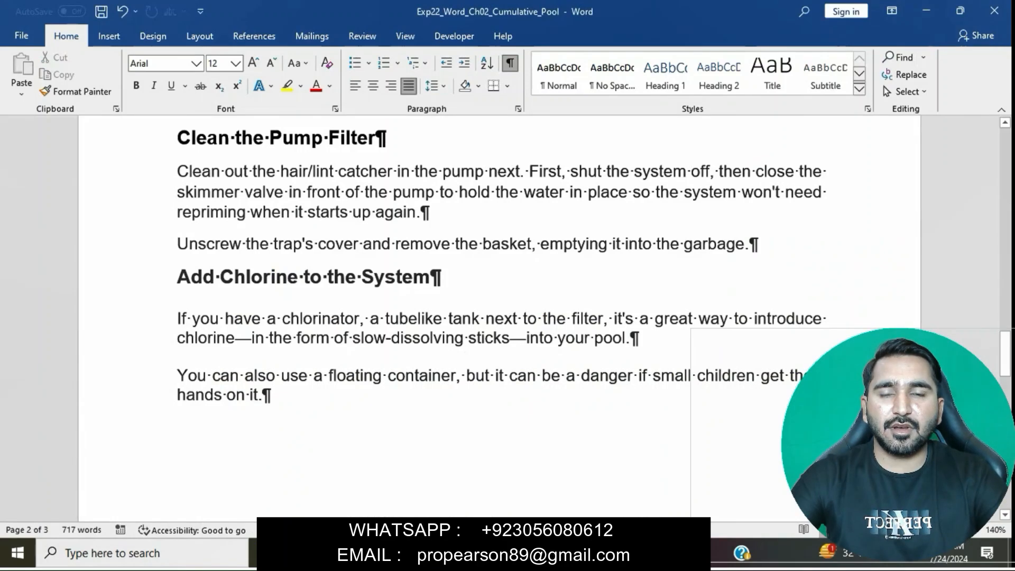
scroll(497, 317, up, 10)
scroll(497, 318, up, 10)
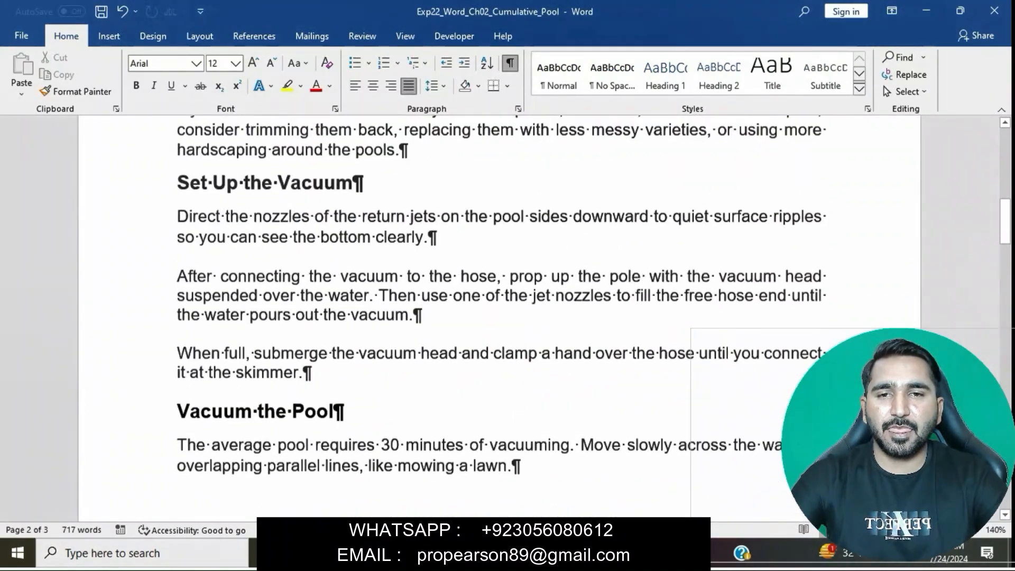
scroll(497, 318, up, 3)
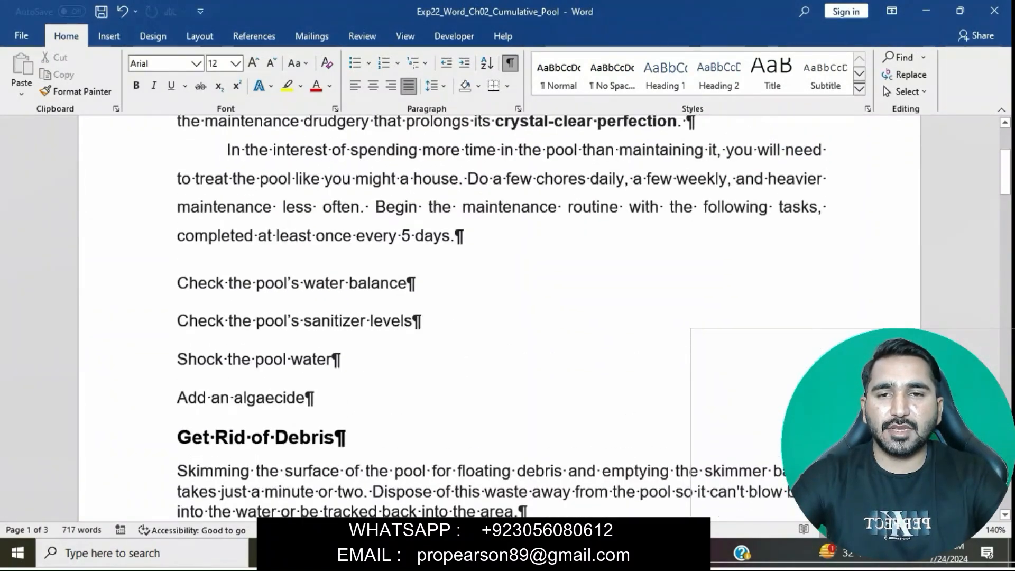
drag(177, 264, 315, 407)
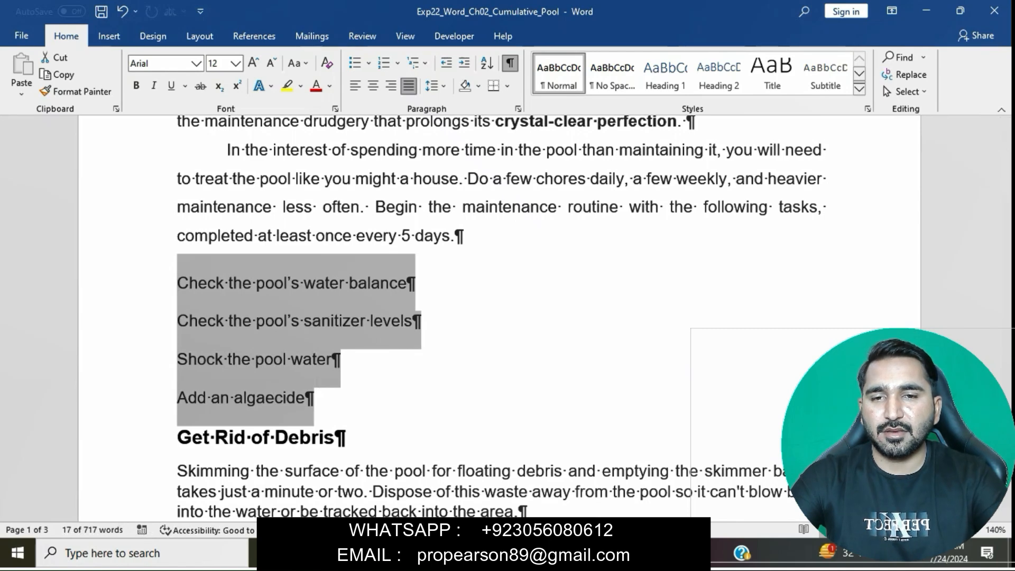
Step: Review the border type and line weight requirements in step 5 of the instructions document, then return to the pool document
mouse_move(487, 553)
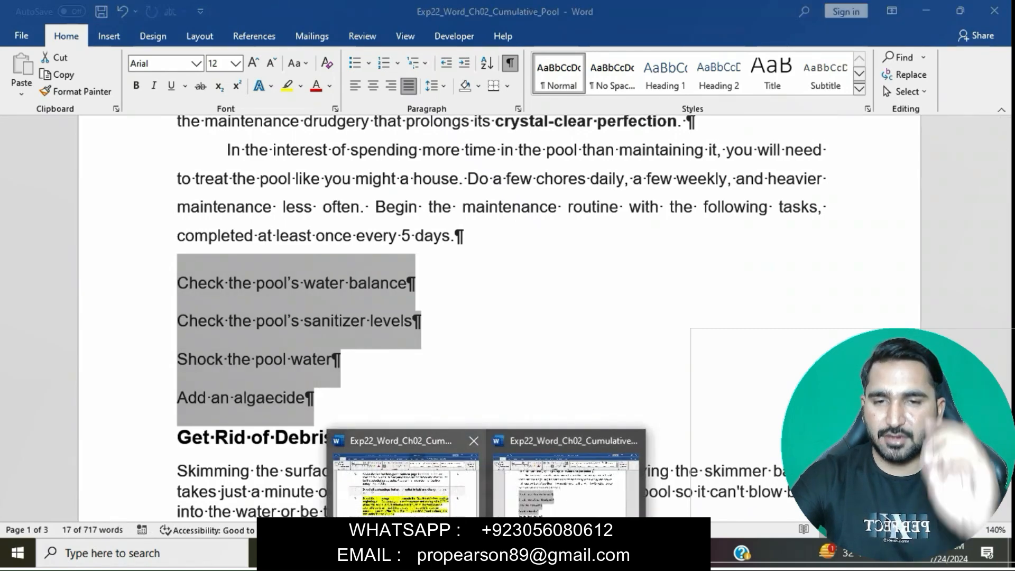
click(408, 478)
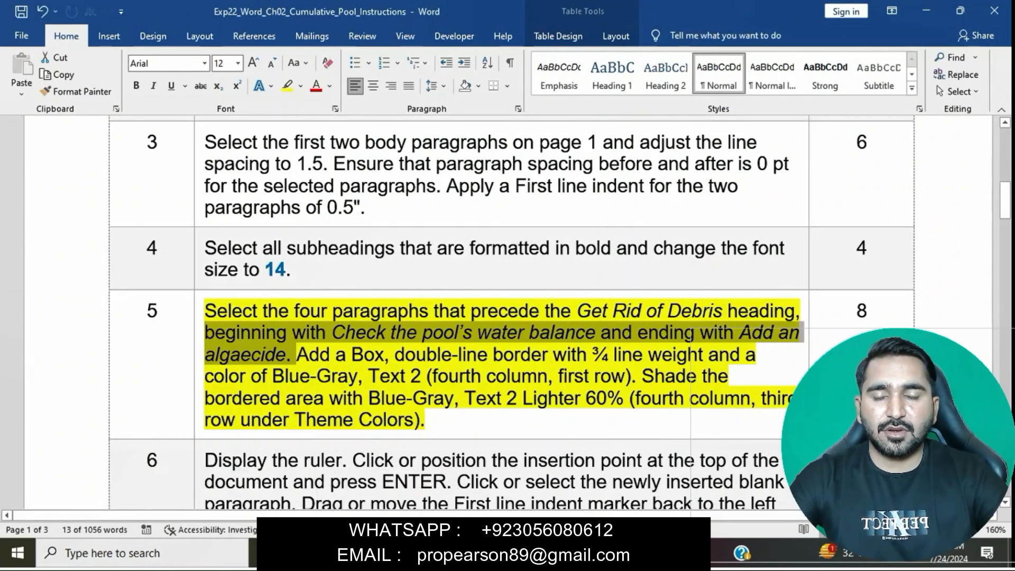
mouse_move(487, 553)
click(568, 476)
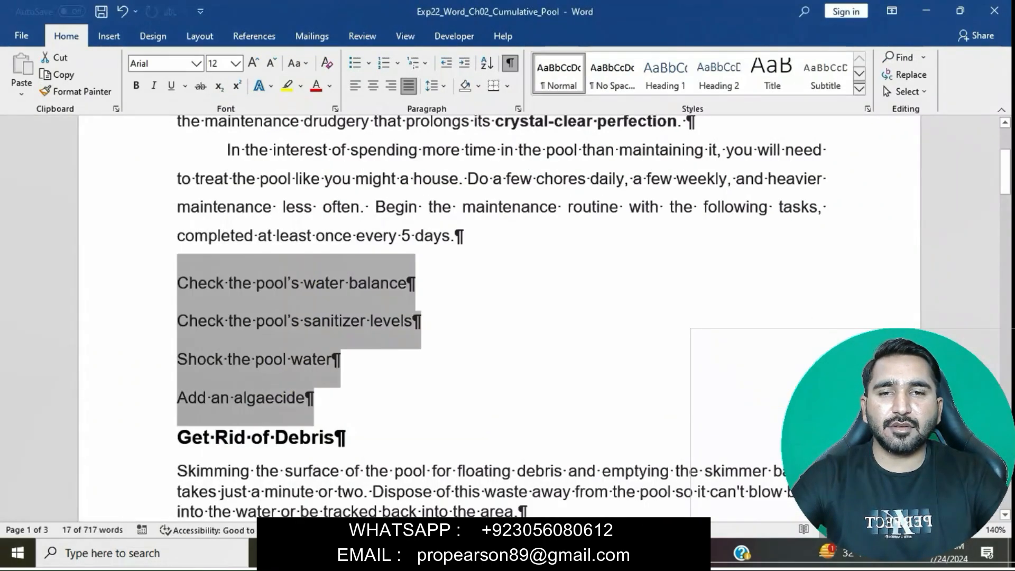
mouse_move(487, 553)
click(408, 478)
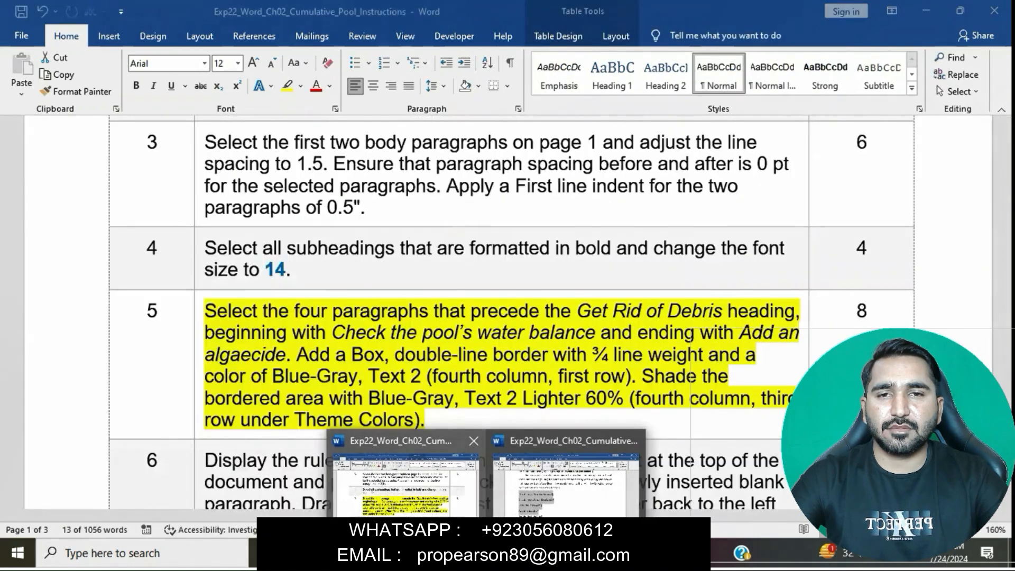
key(F2)
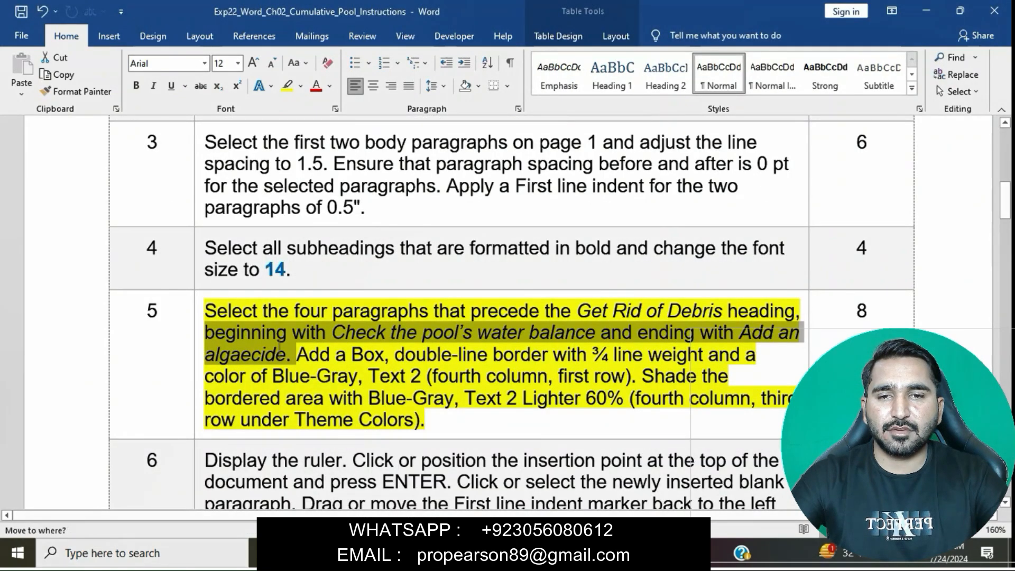
drag(287, 355, 709, 355)
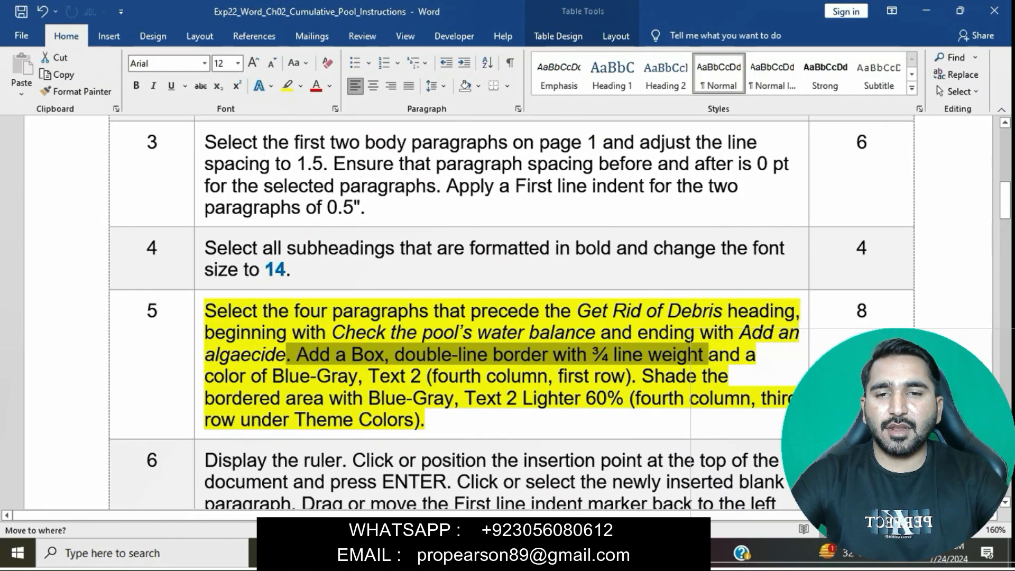
click(488, 553)
click(570, 470)
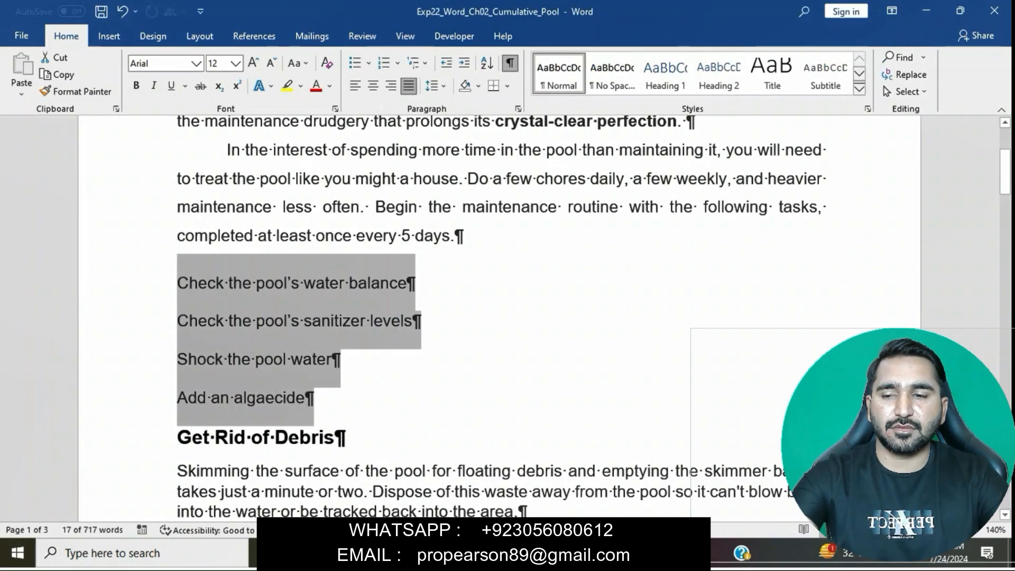
Step: Choose a Box border with a ¾ pt width for the four selected paragraphs in the Borders and Shading settings
click(507, 85)
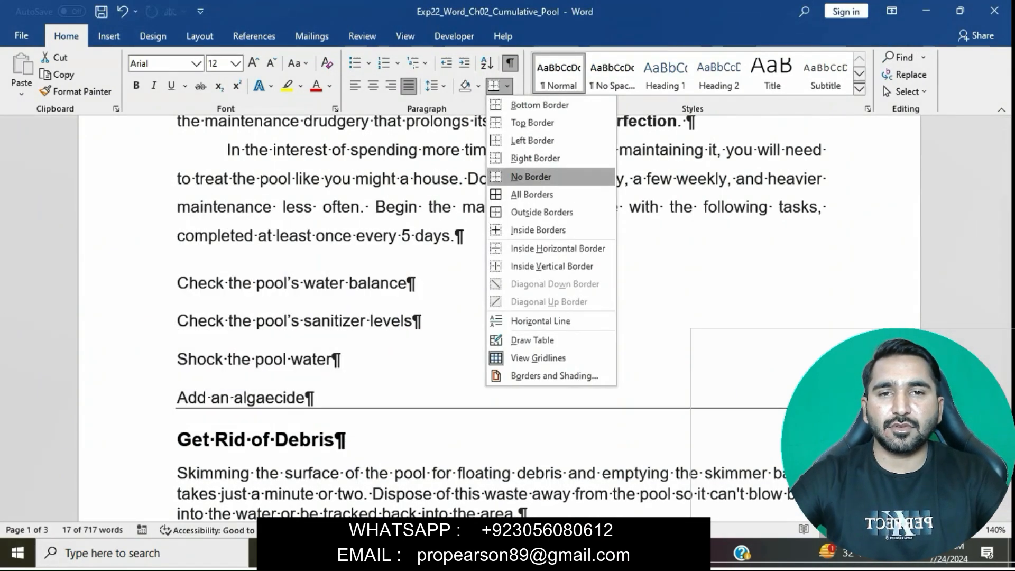
click(554, 376)
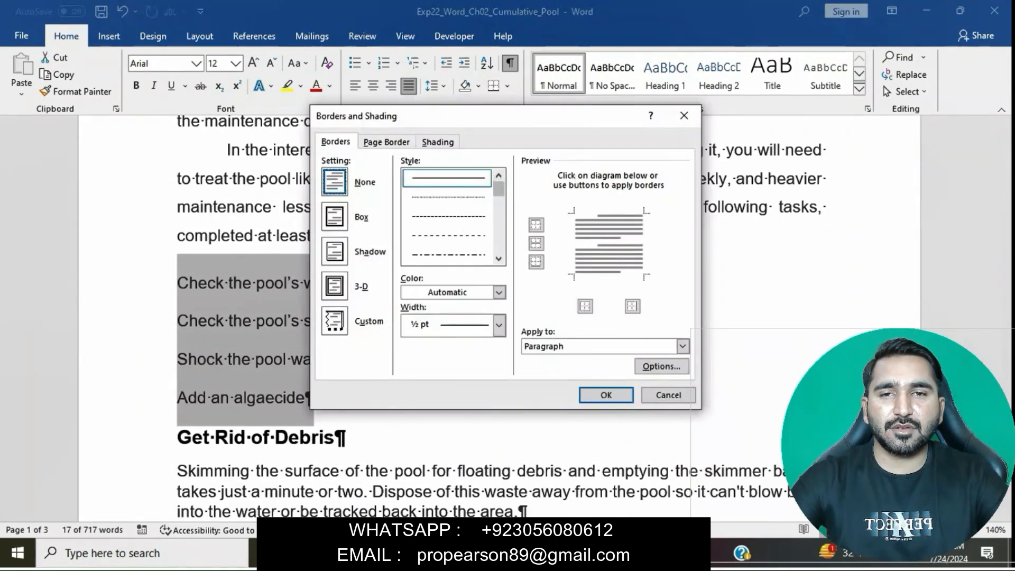
click(335, 217)
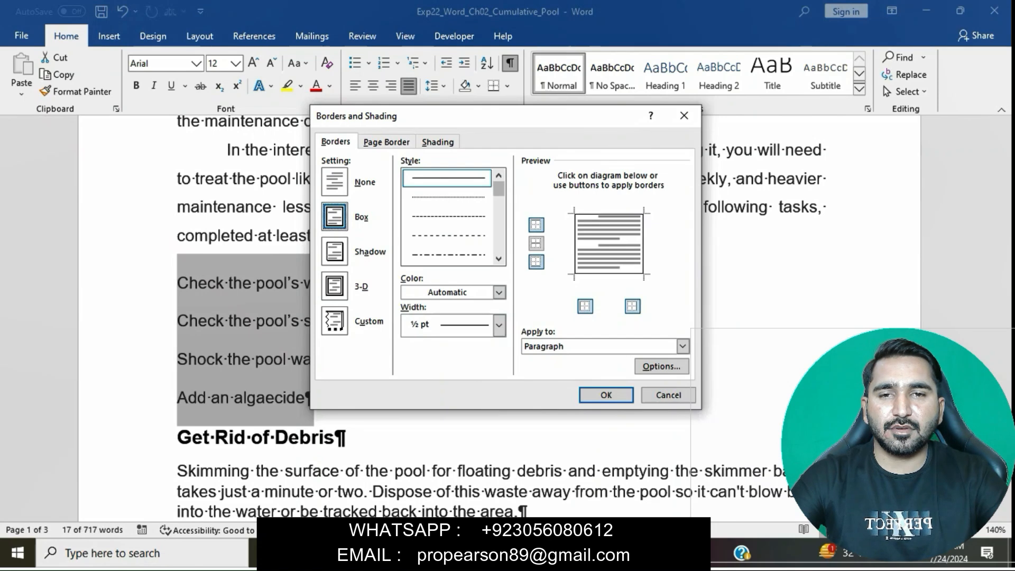
click(498, 325)
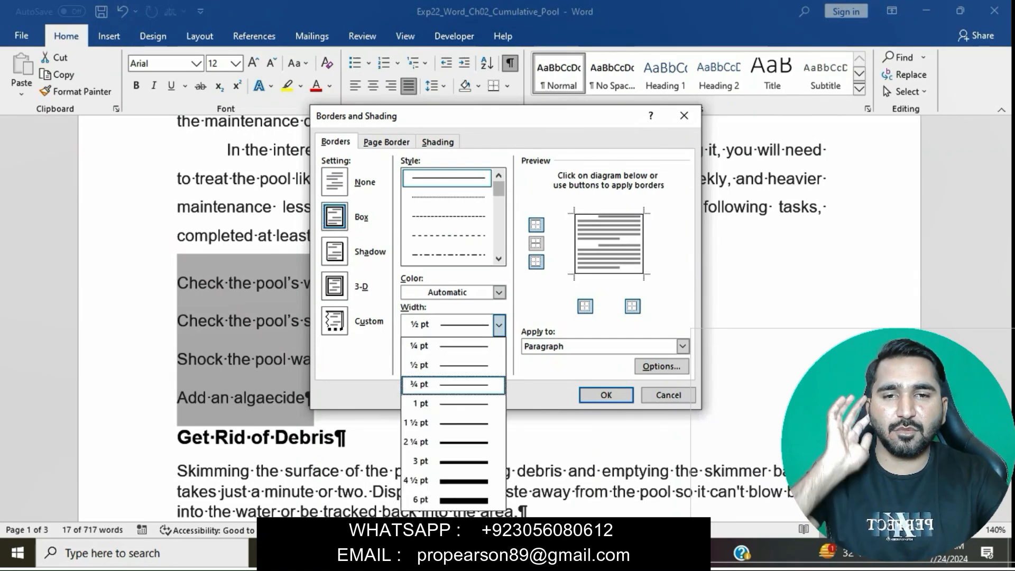
key(Up)
key(Up)
key(Up)
key(Up)
key(Return)
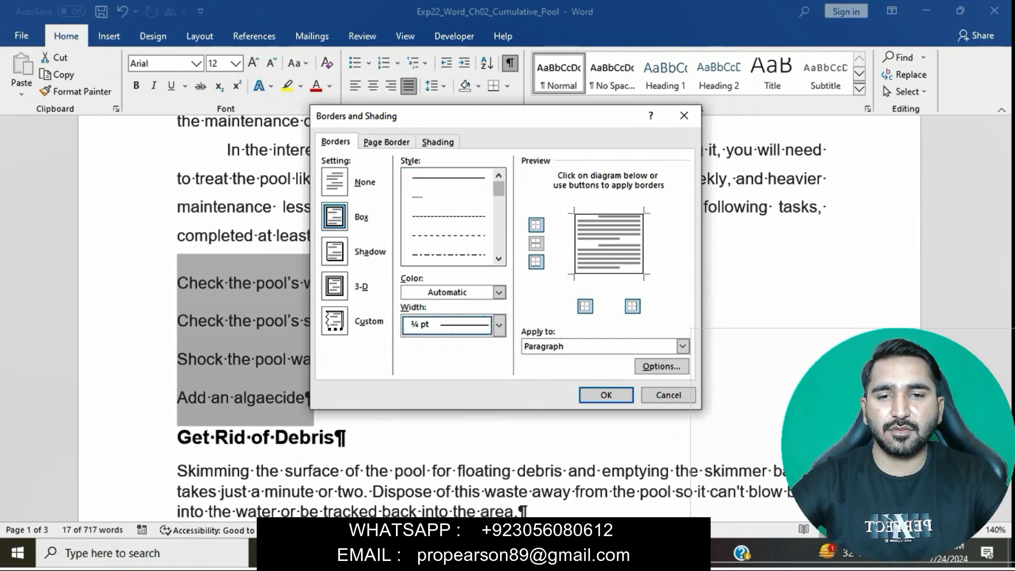
Step: Set the box border color to Blue-Gray, Text 2, checking it against step 5 of the instructions document
mouse_move(488, 554)
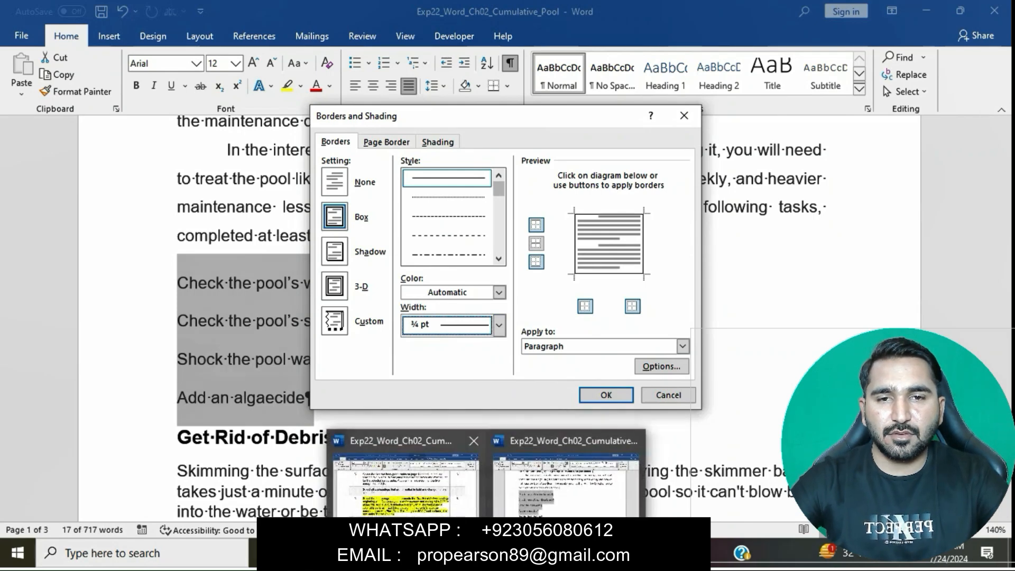
click(408, 476)
key(alt+Tab)
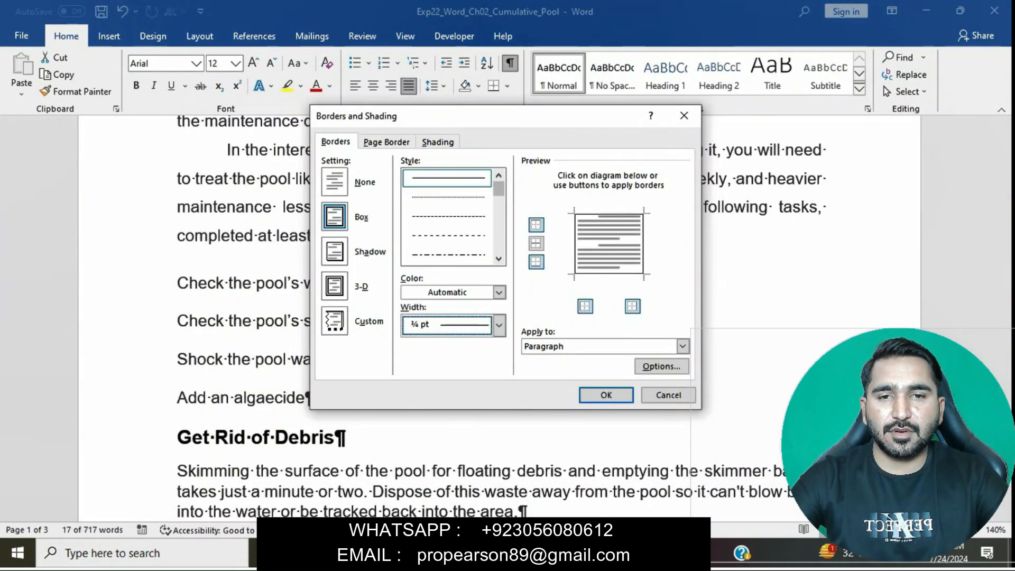
mouse_move(408, 481)
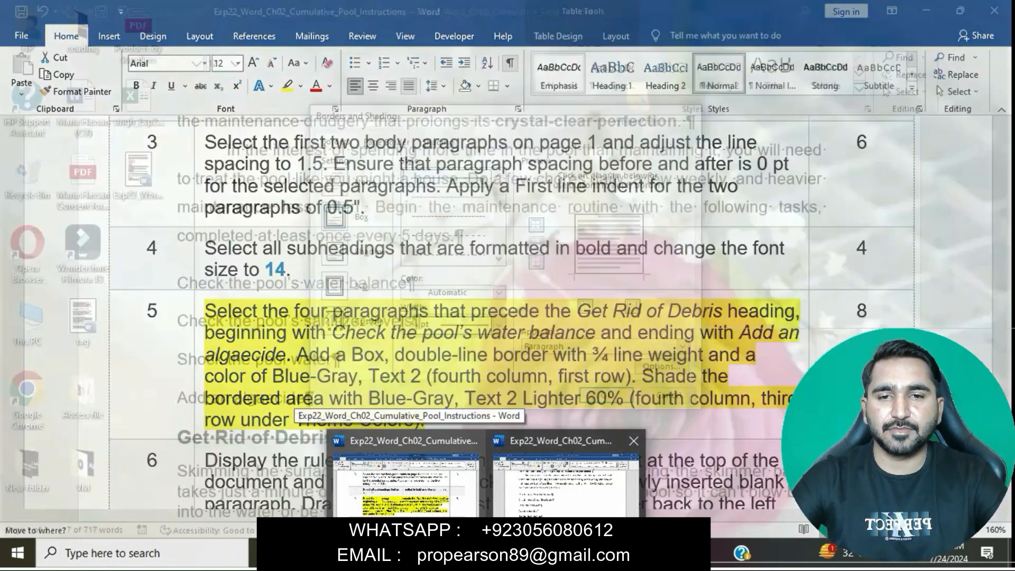
click(566, 481)
click(498, 292)
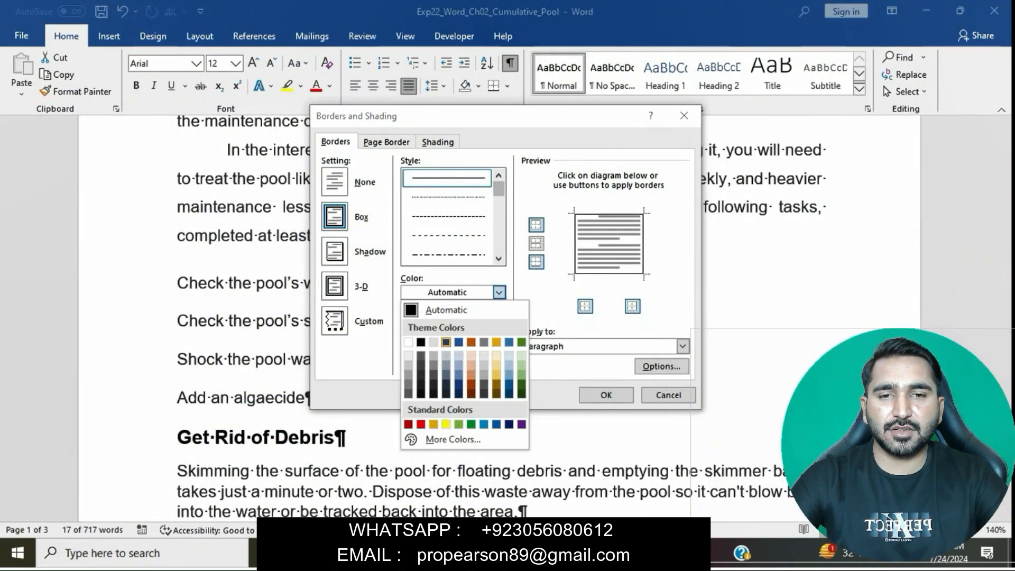
click(445, 342)
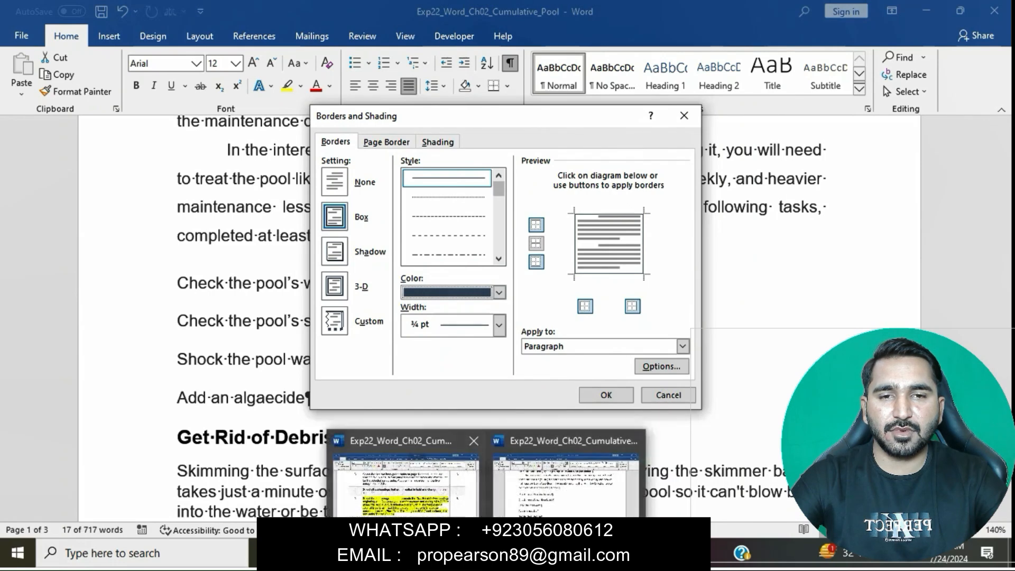
click(402, 476)
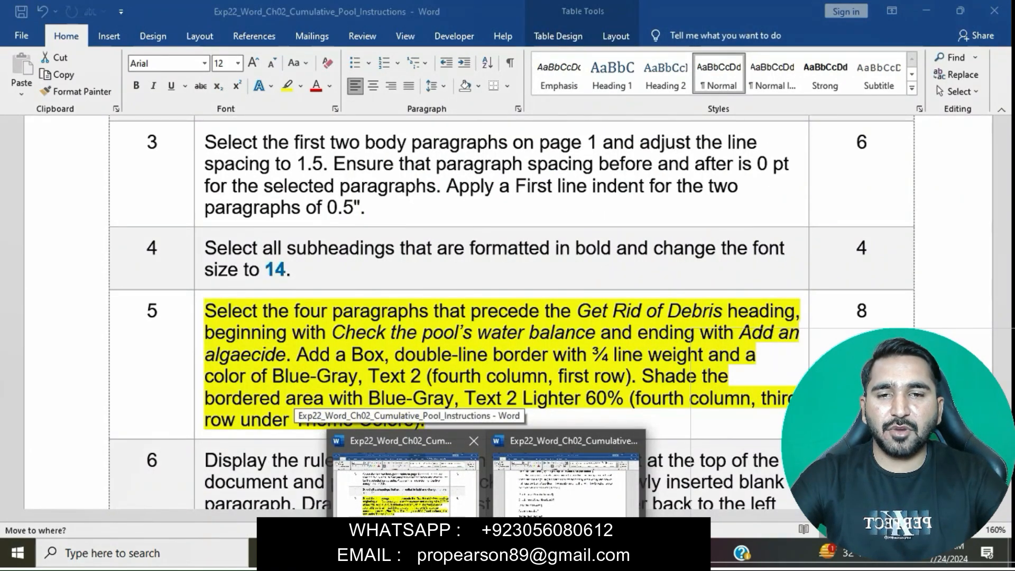
click(566, 487)
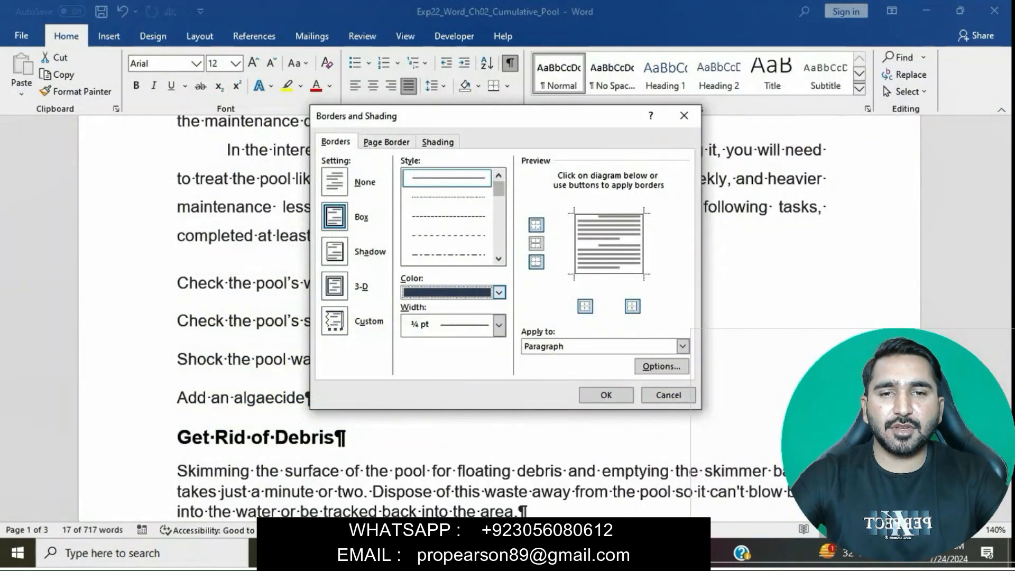
Step: Shade the four bordered paragraphs with Blue-Gray, Text 2, Lighter 60%, checking step 5 of the instructions before applying the border and shading
click(438, 142)
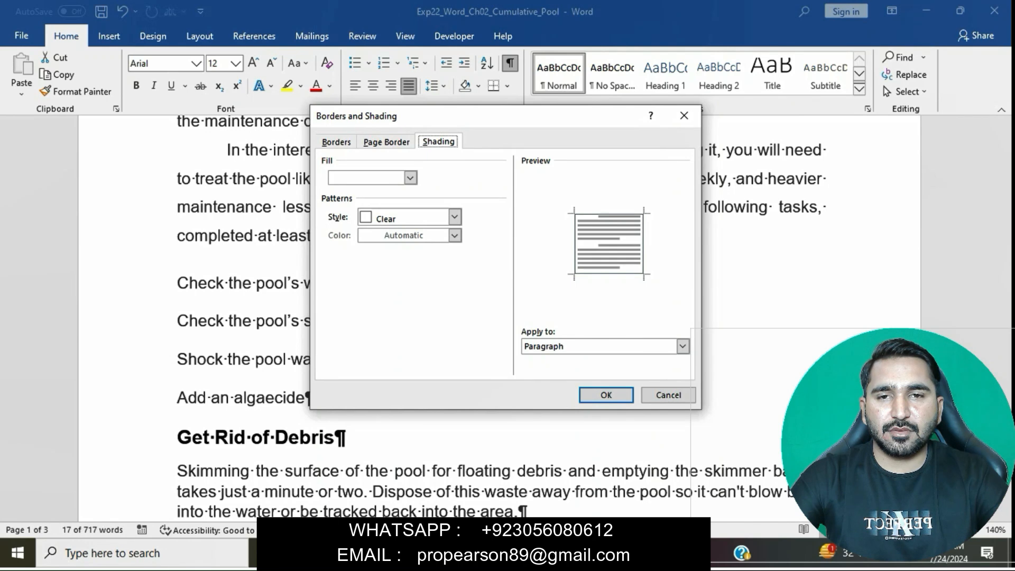
click(410, 178)
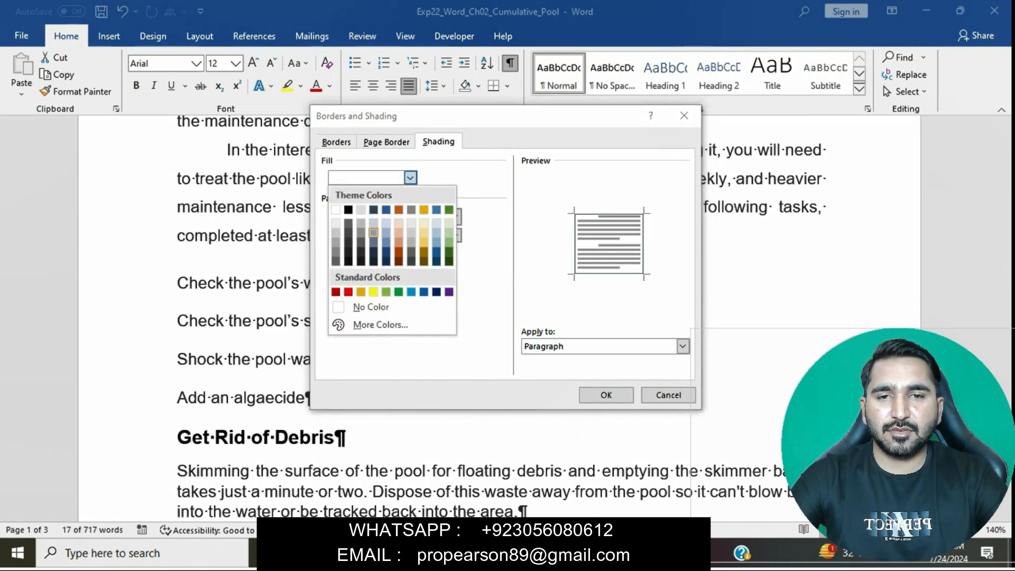
click(373, 232)
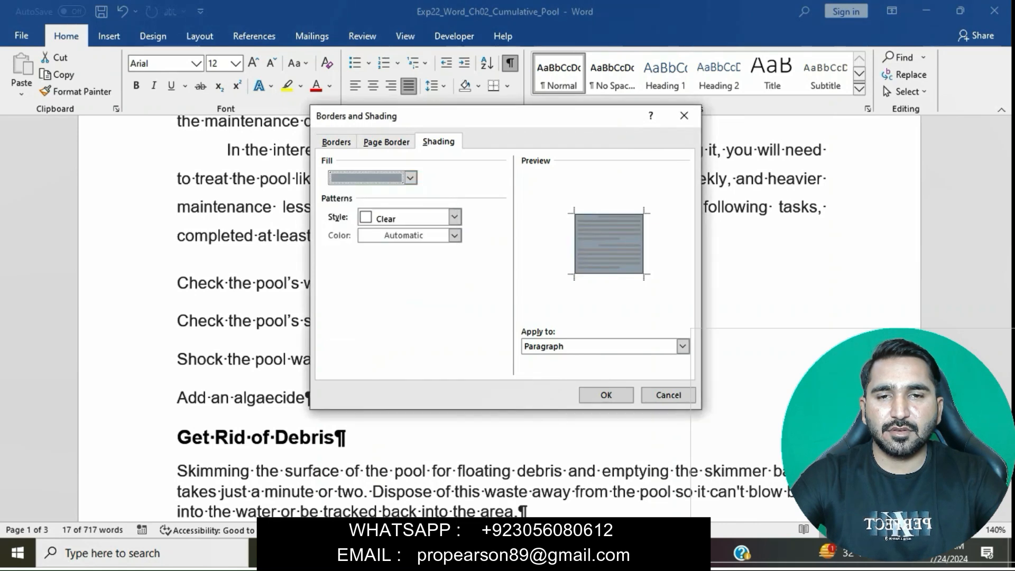
mouse_move(487, 553)
click(405, 476)
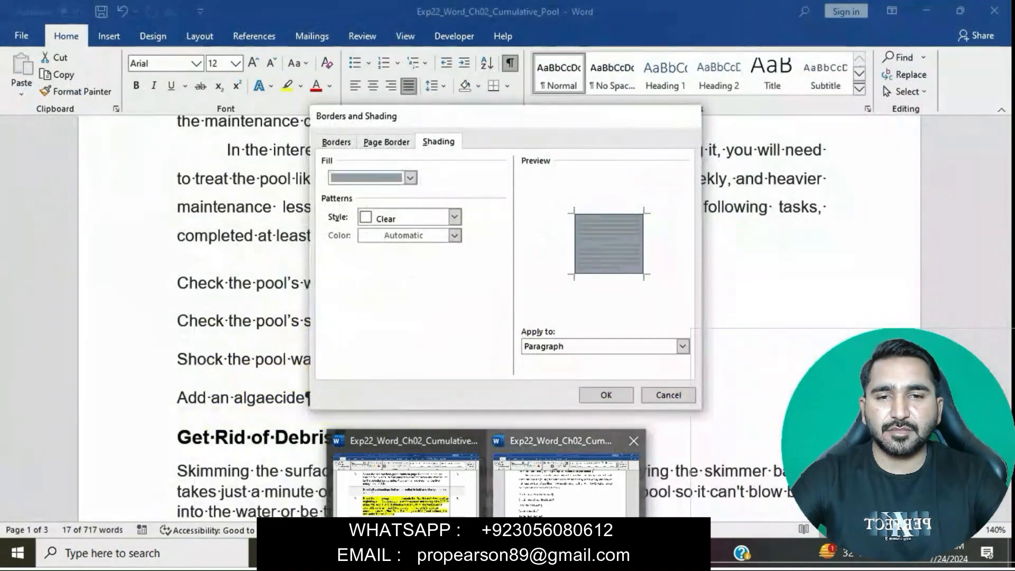
click(565, 484)
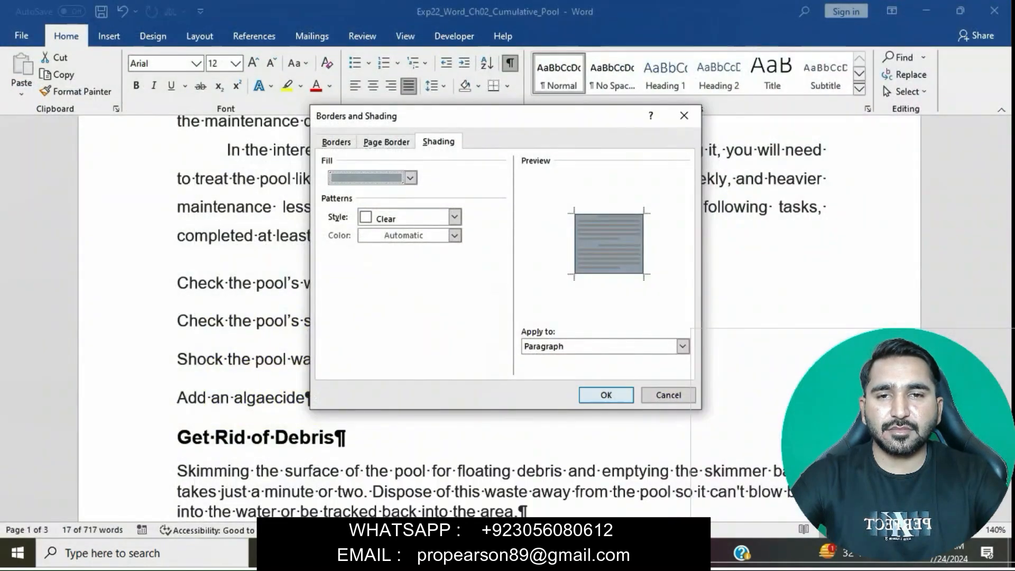
click(337, 142)
click(606, 395)
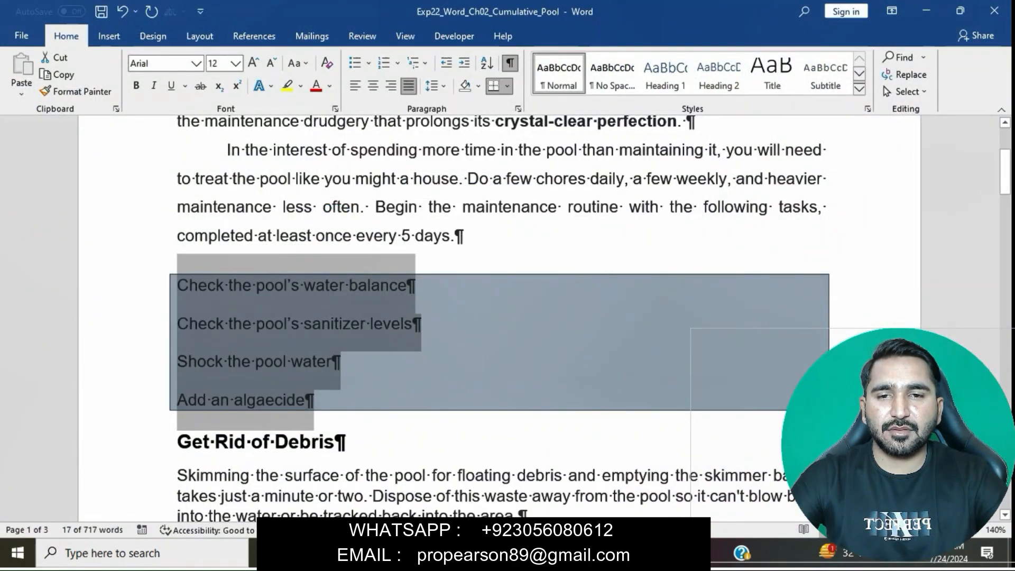
click(306, 400)
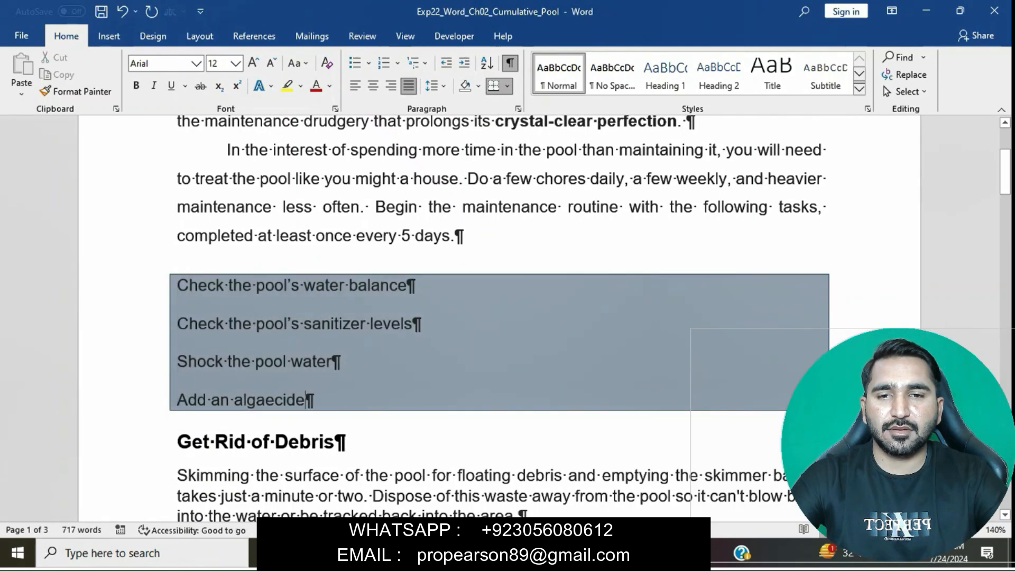
Step: In the instructions document, remove the highlight from step 5 and highlight the step 6 text in yellow
mouse_move(486, 553)
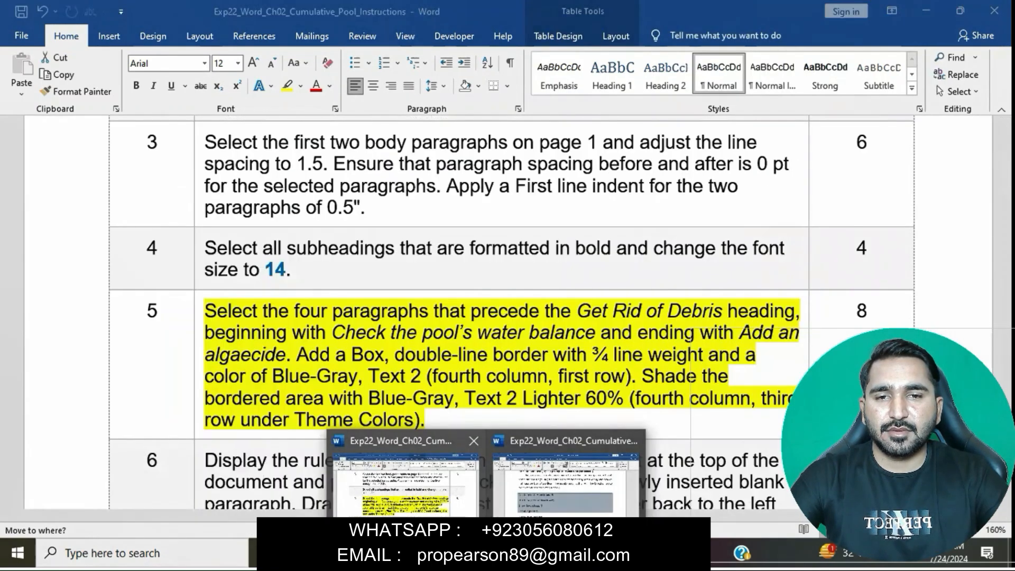
click(405, 483)
click(542, 354)
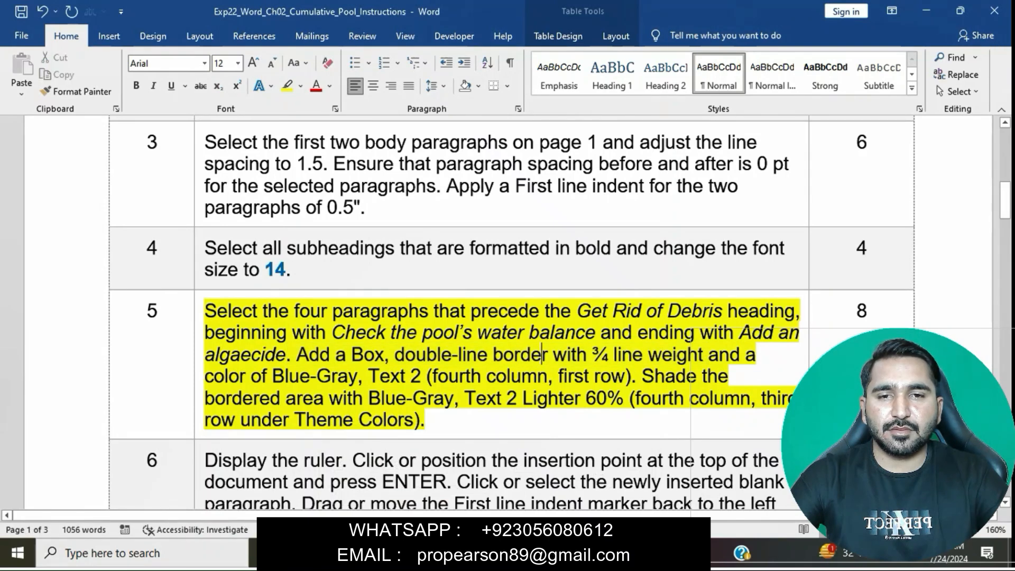
scroll(542, 354, down, 1)
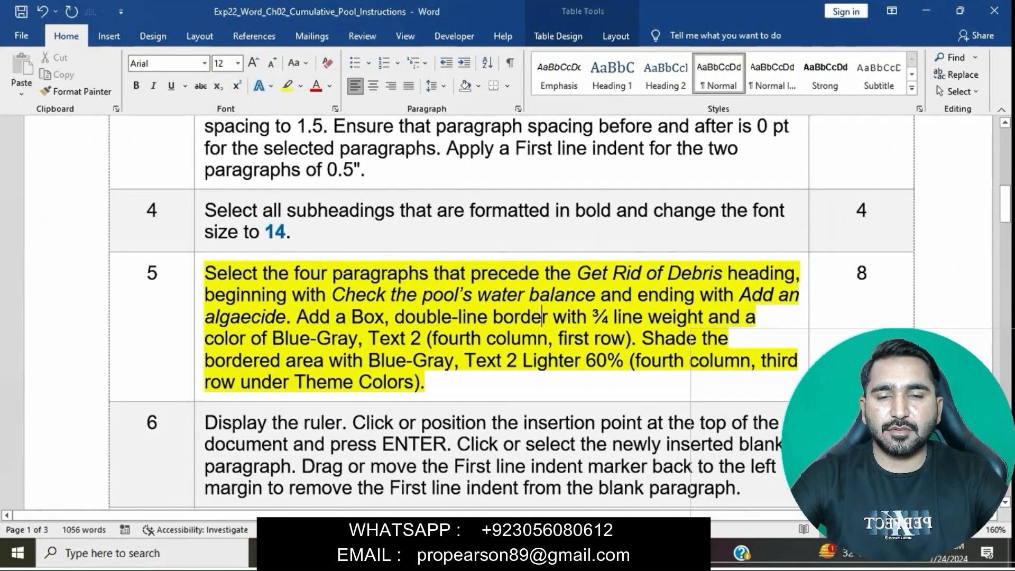
click(200, 275)
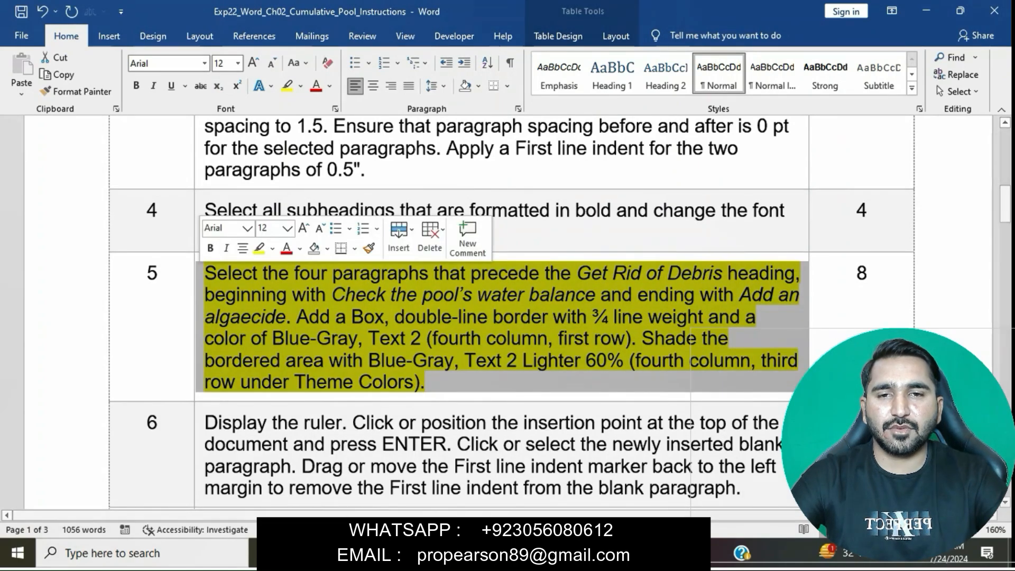
click(259, 248)
scroll(507, 312, down, 3)
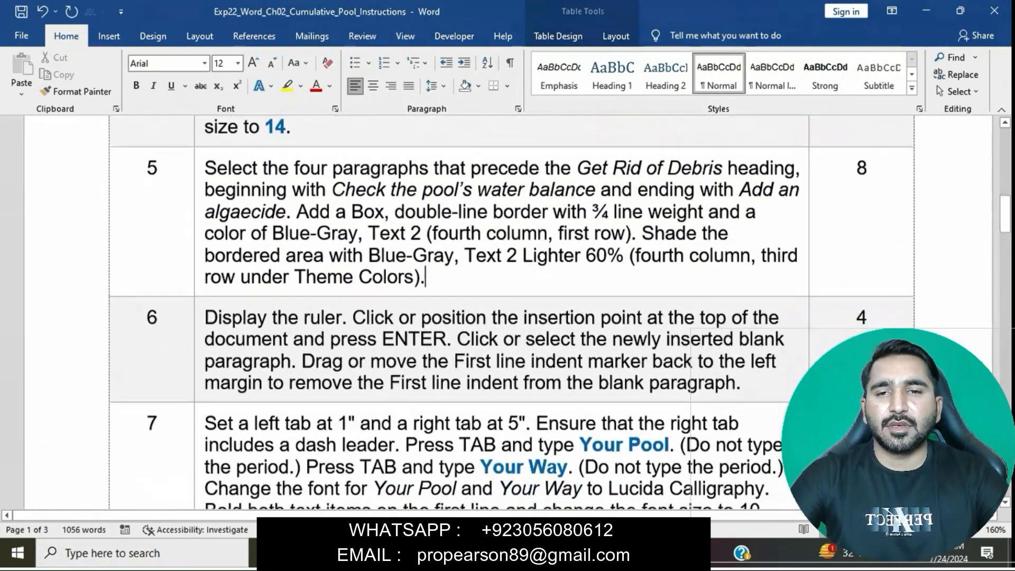
click(200, 317)
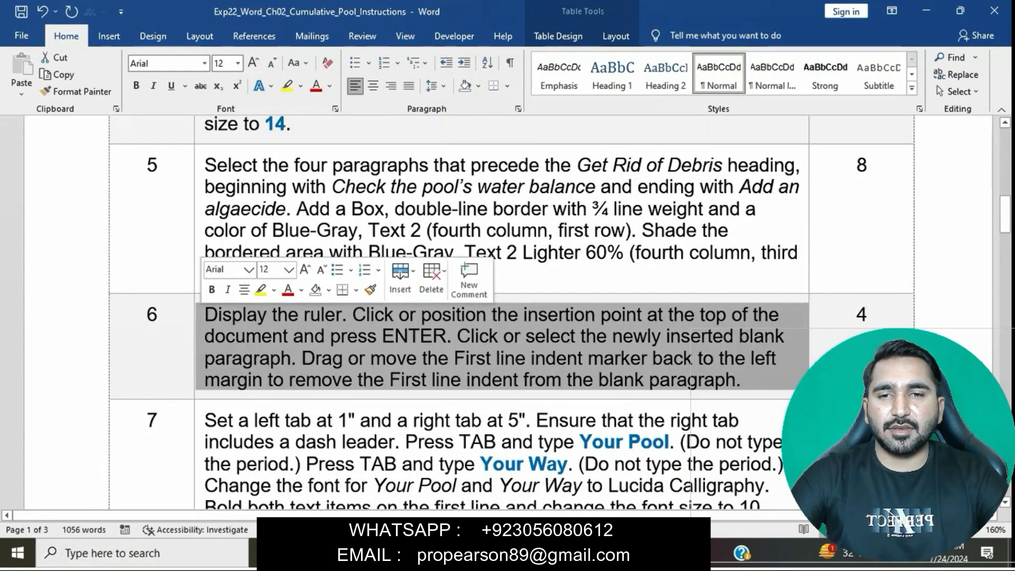
click(261, 290)
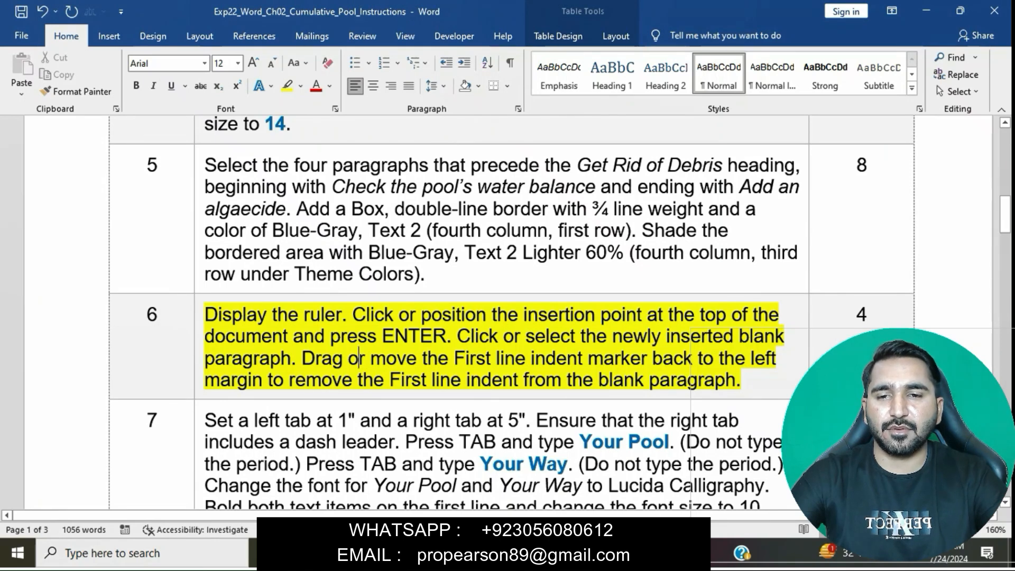
Step: Mark the first sentence of step 6 in the instructions, then display the ruler in the pool document
drag(204, 315, 352, 315)
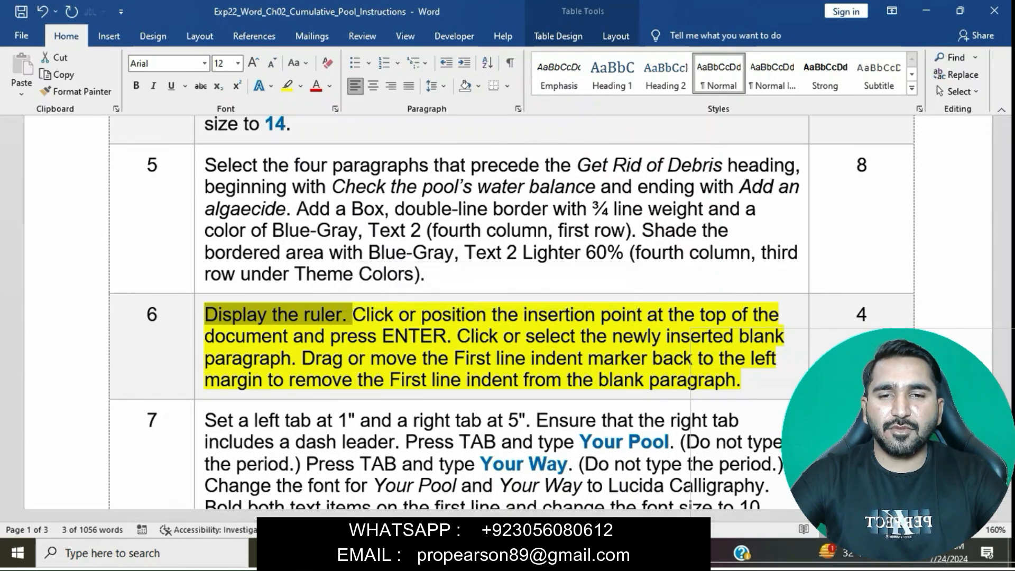
mouse_move(488, 553)
click(569, 476)
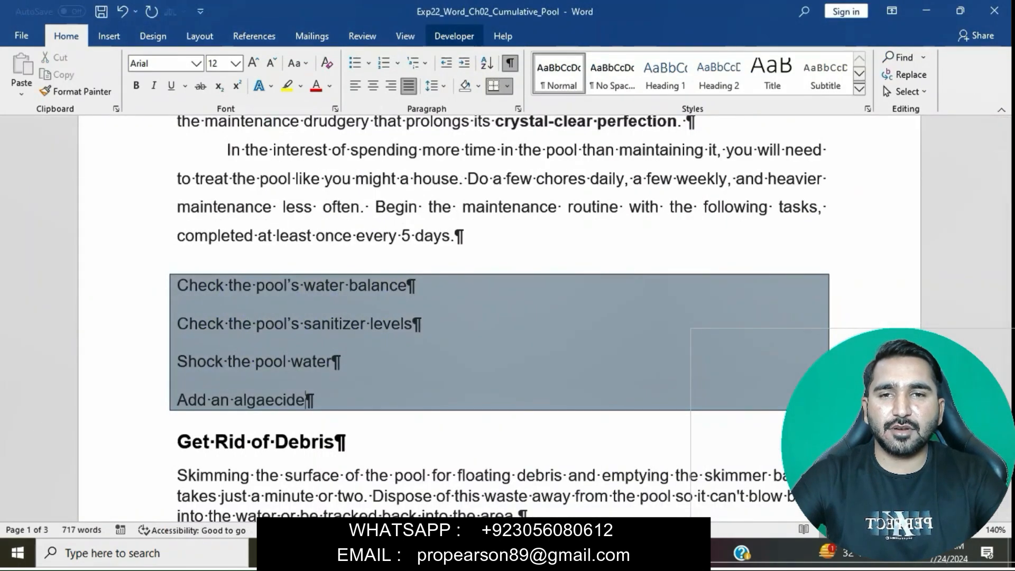
click(406, 36)
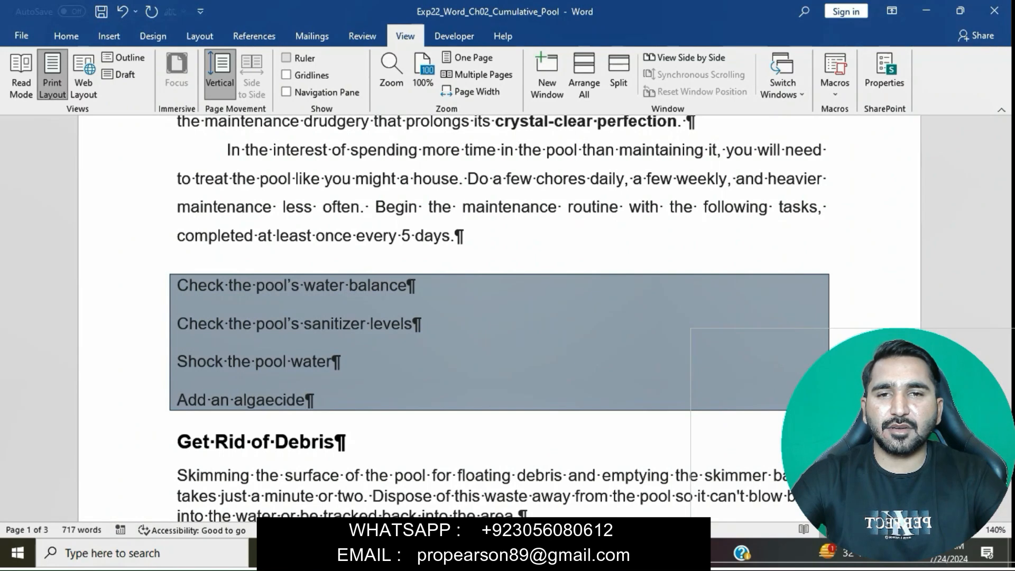
click(287, 59)
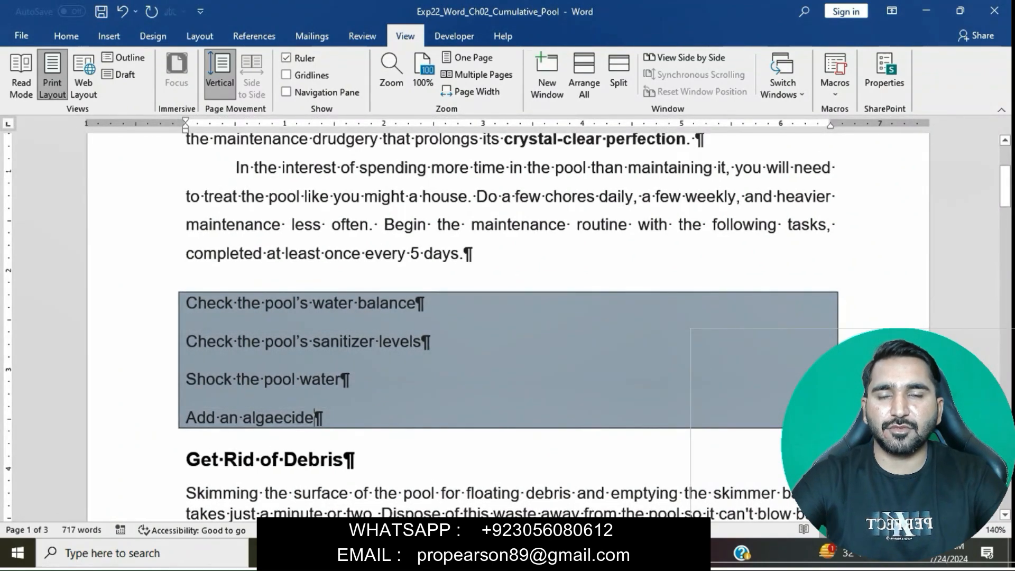
Step: Check the second sentence of step 6, then insert a blank paragraph at the very beginning of the pool document
mouse_move(488, 553)
click(397, 474)
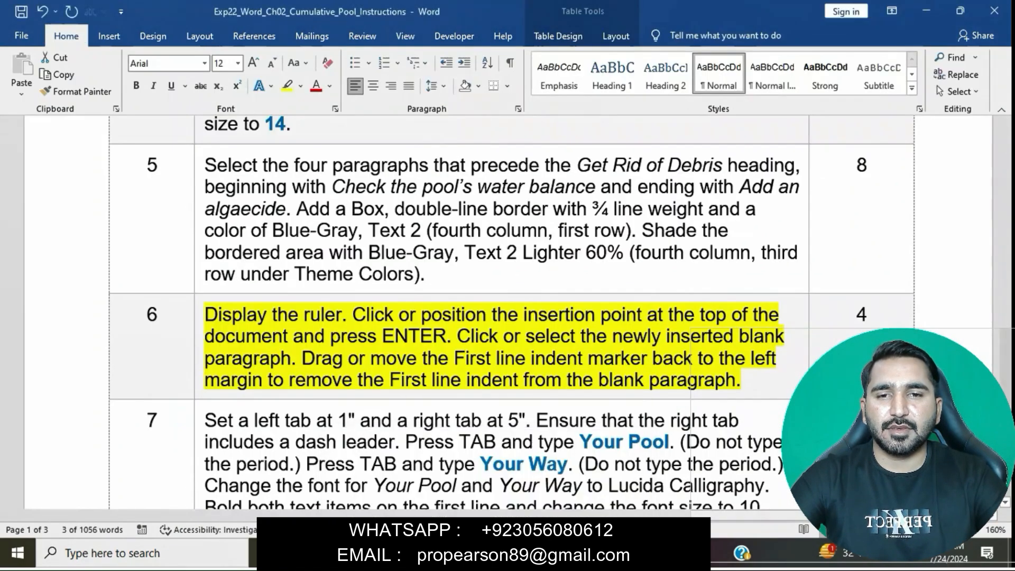
drag(353, 315, 456, 337)
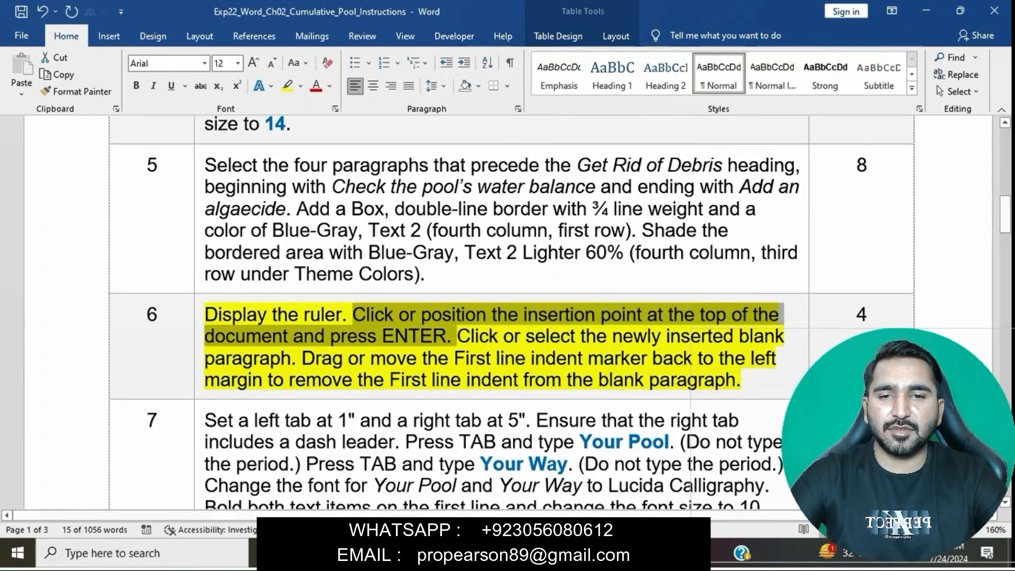
mouse_move(486, 553)
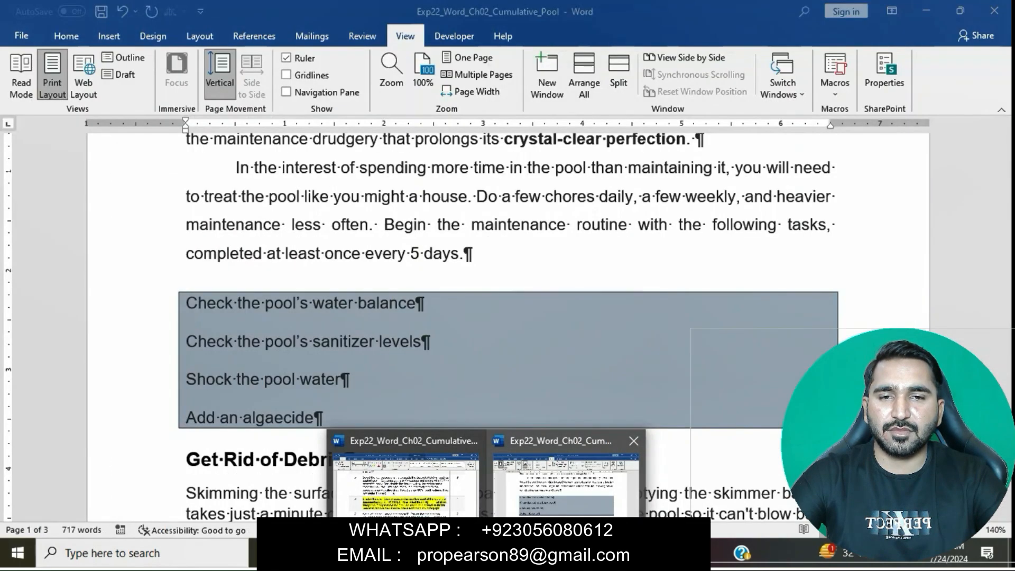
click(565, 484)
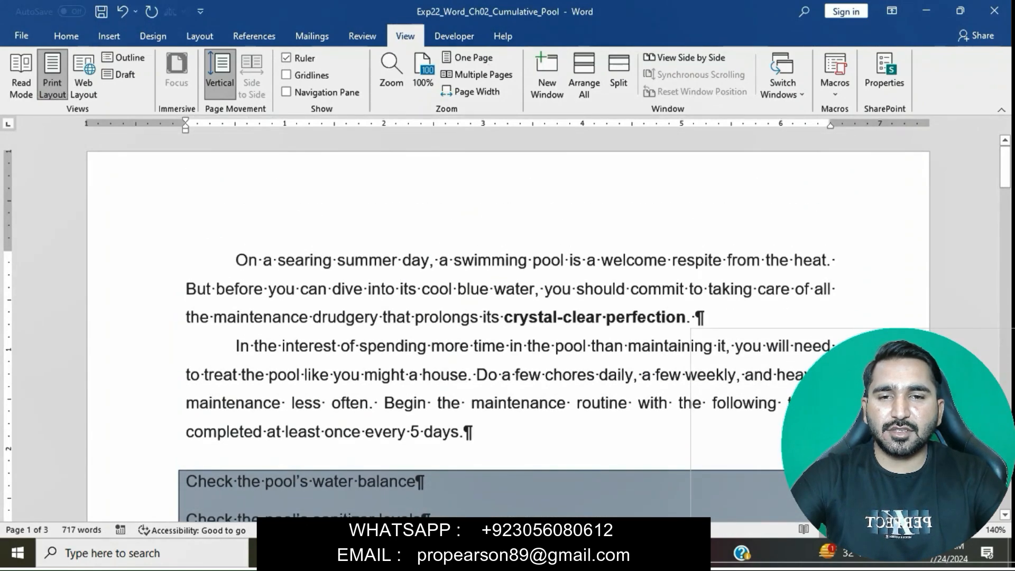
key(Return)
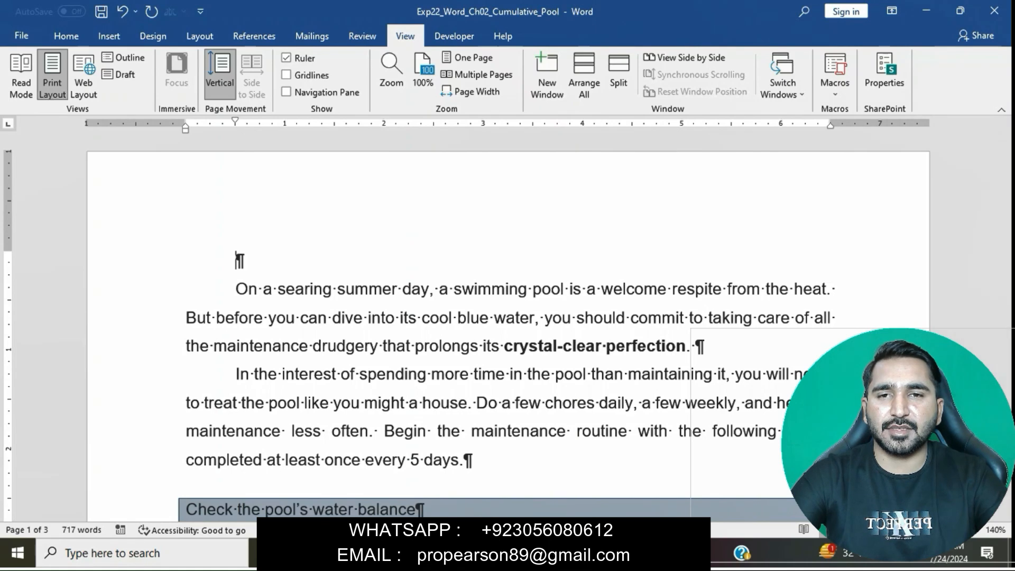
Step: Review the remaining sentences of step 6 about selecting the new blank paragraph and moving its First line indent marker
mouse_move(488, 553)
click(407, 476)
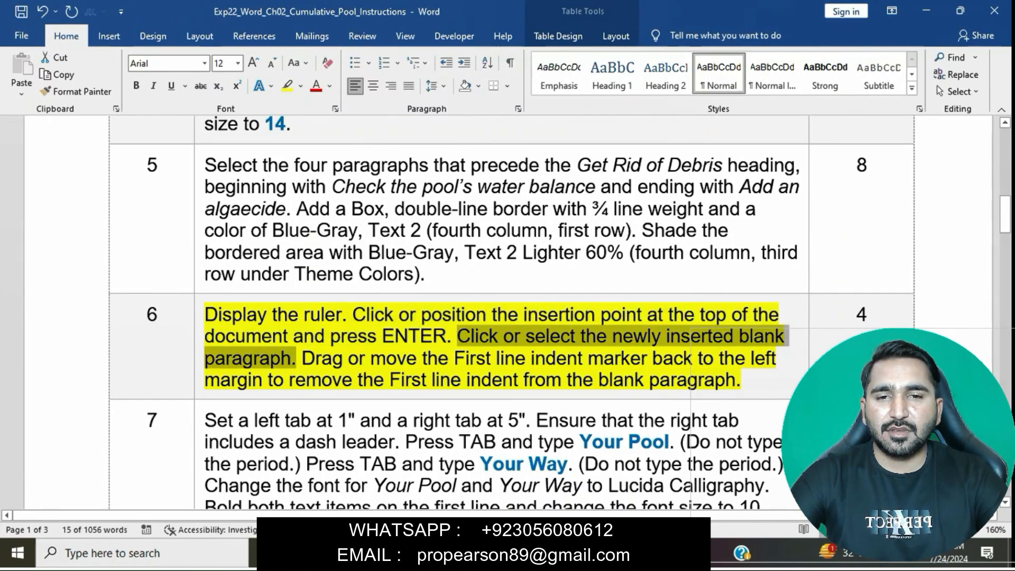
mouse_move(484, 553)
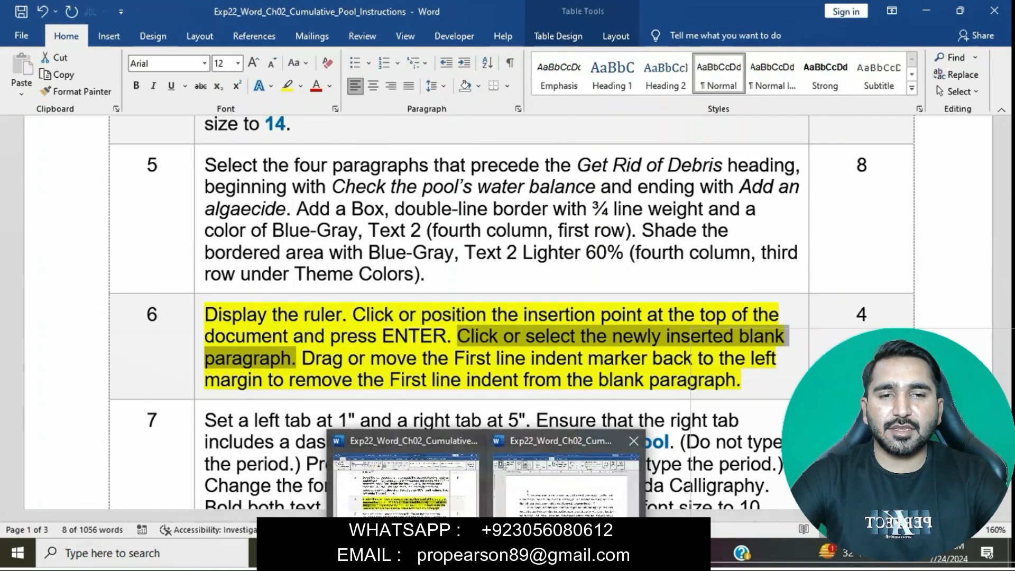
click(566, 481)
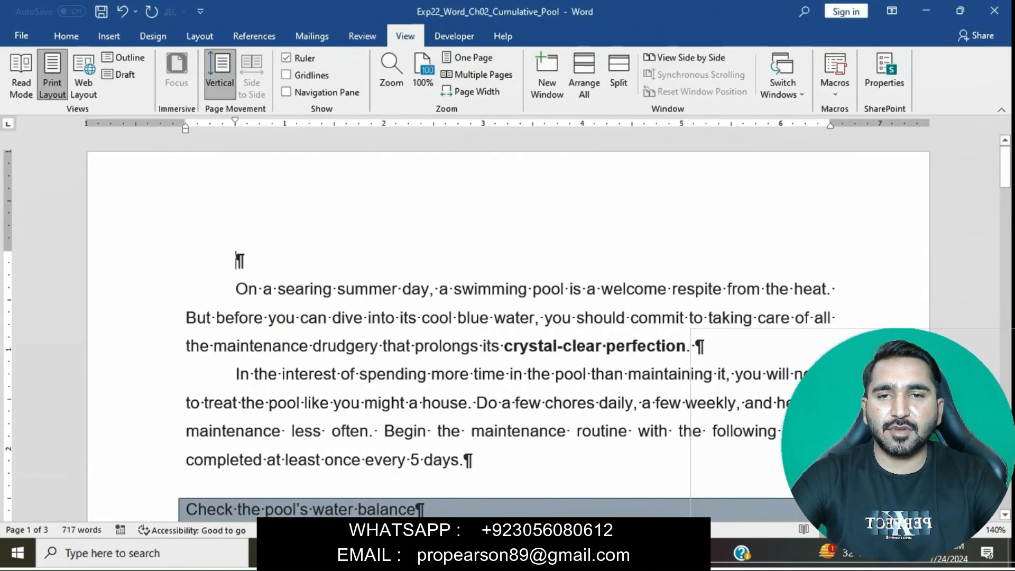
mouse_move(483, 553)
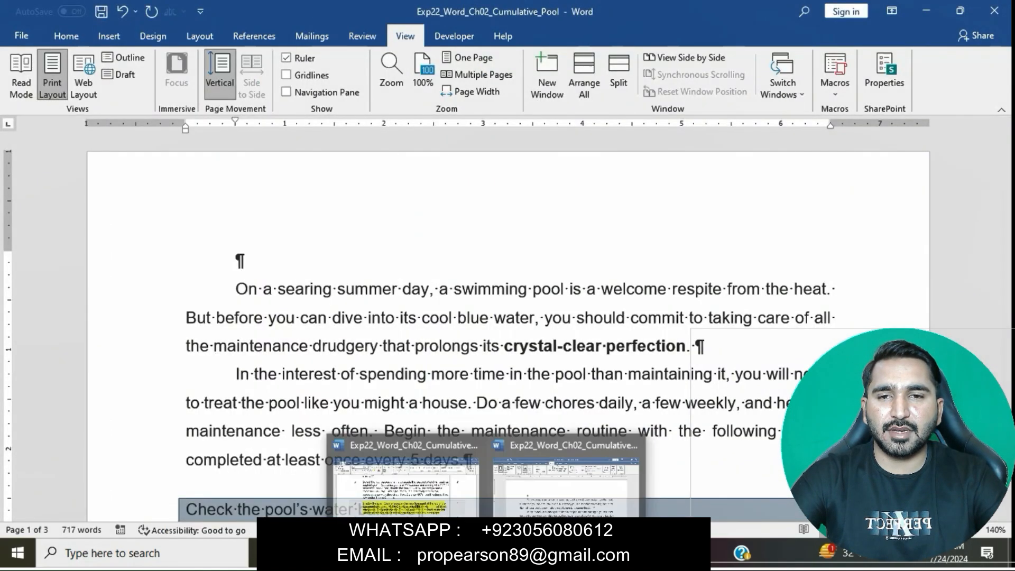
click(405, 487)
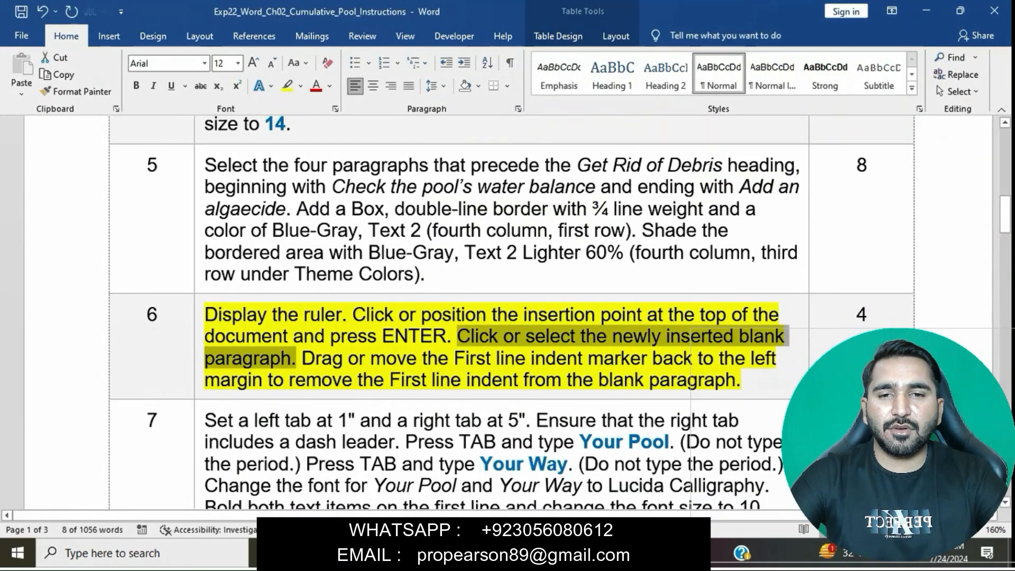
mouse_move(301, 359)
mouse_down()
mouse_move(693, 359)
mouse_move(439, 380)
mouse_move(740, 379)
mouse_up()
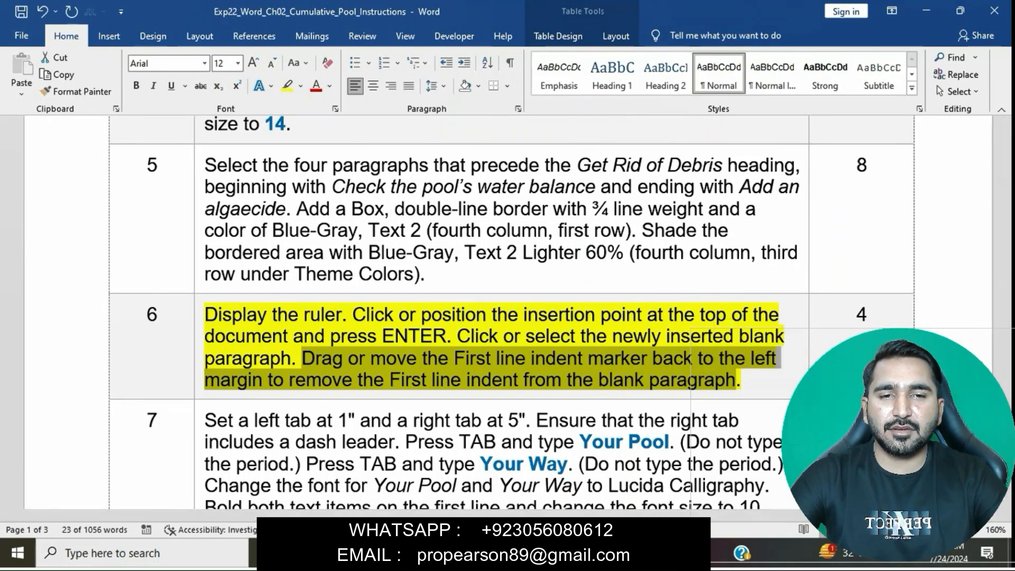
Step: Remove the first line indent from the blank paragraph opening the pool document by setting its special indentation to (none)
mouse_move(489, 553)
click(566, 476)
double_click(237, 259)
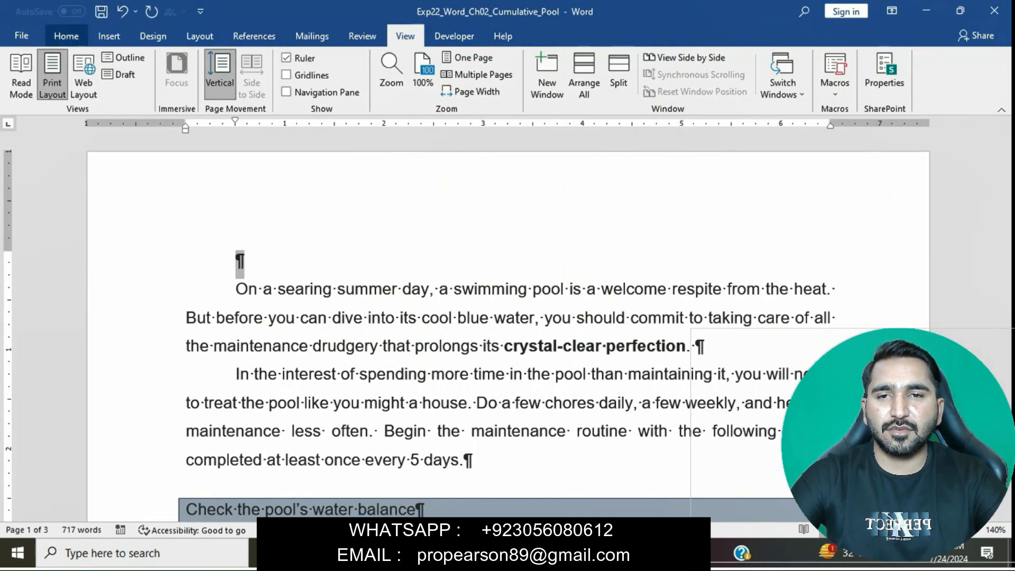
click(66, 36)
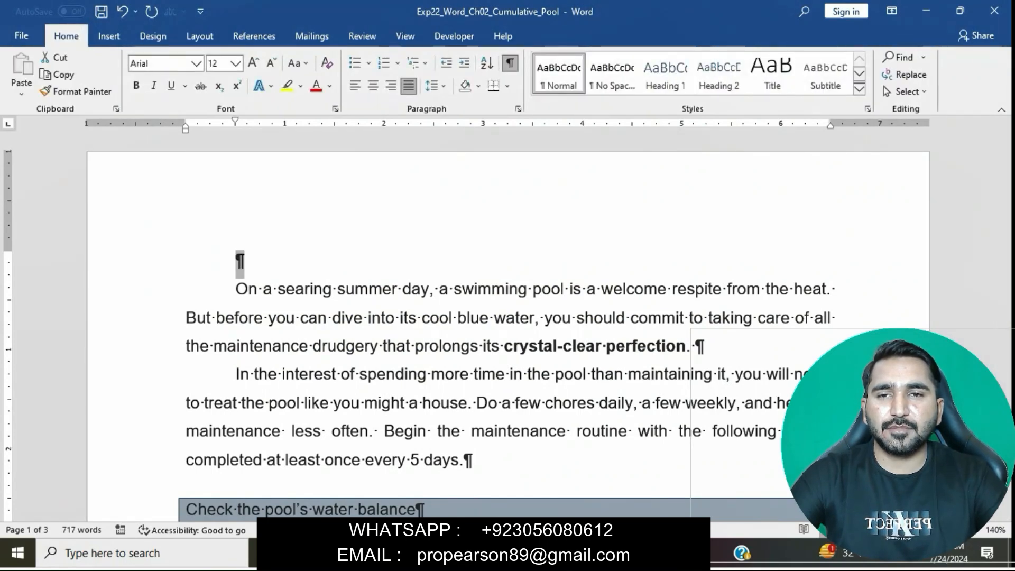
mouse_move(487, 553)
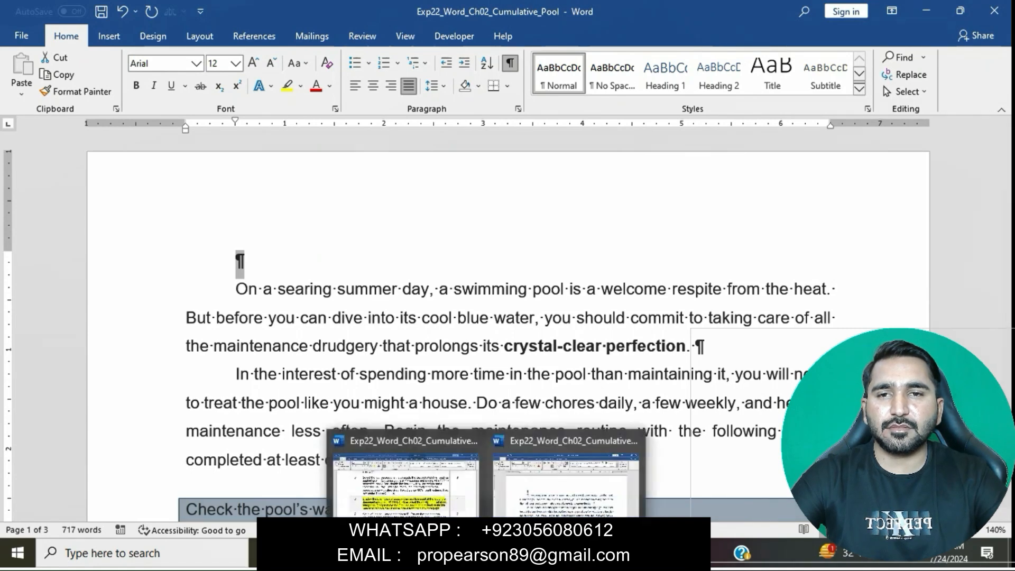
click(407, 478)
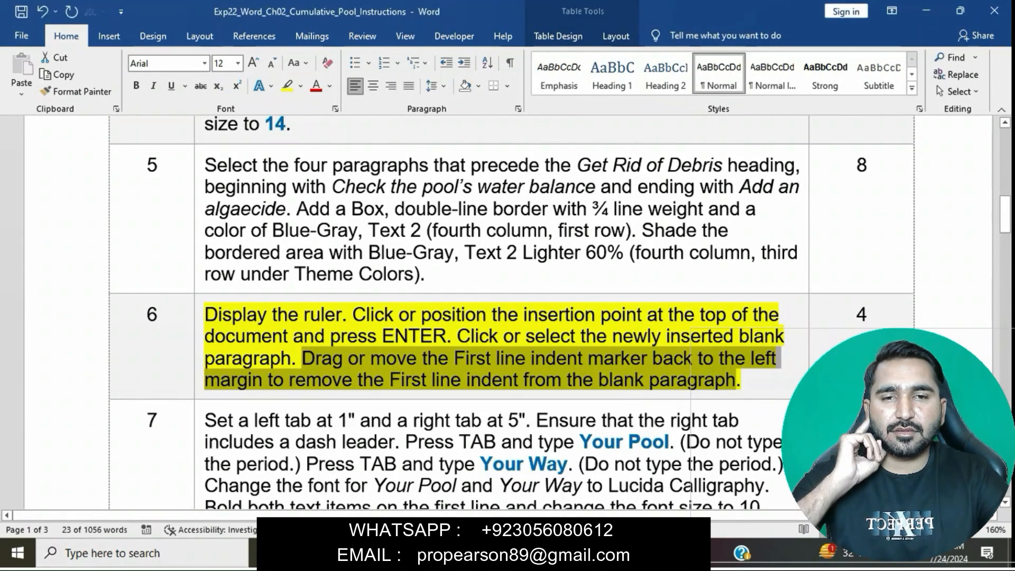
mouse_move(487, 553)
click(566, 481)
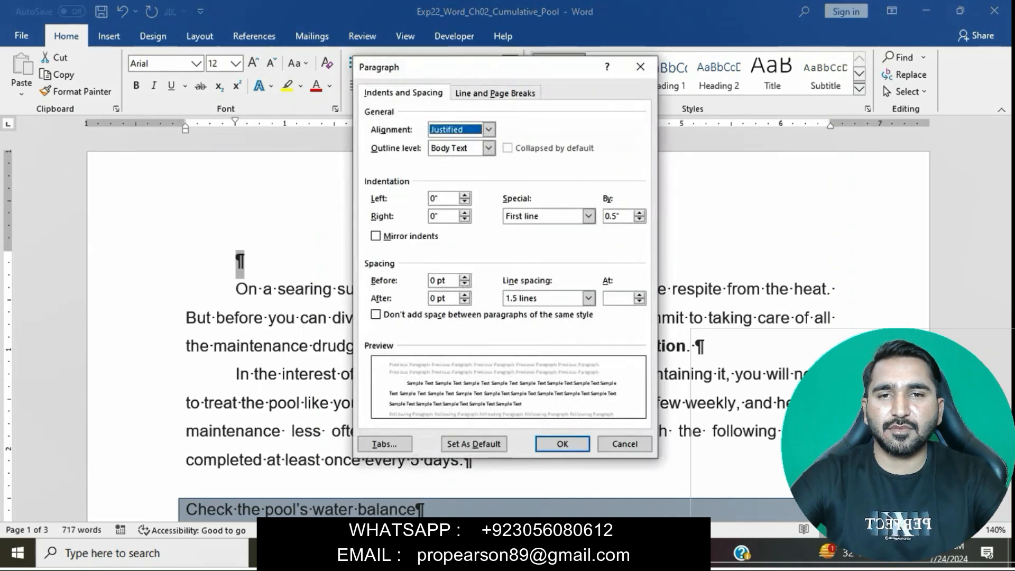
click(588, 215)
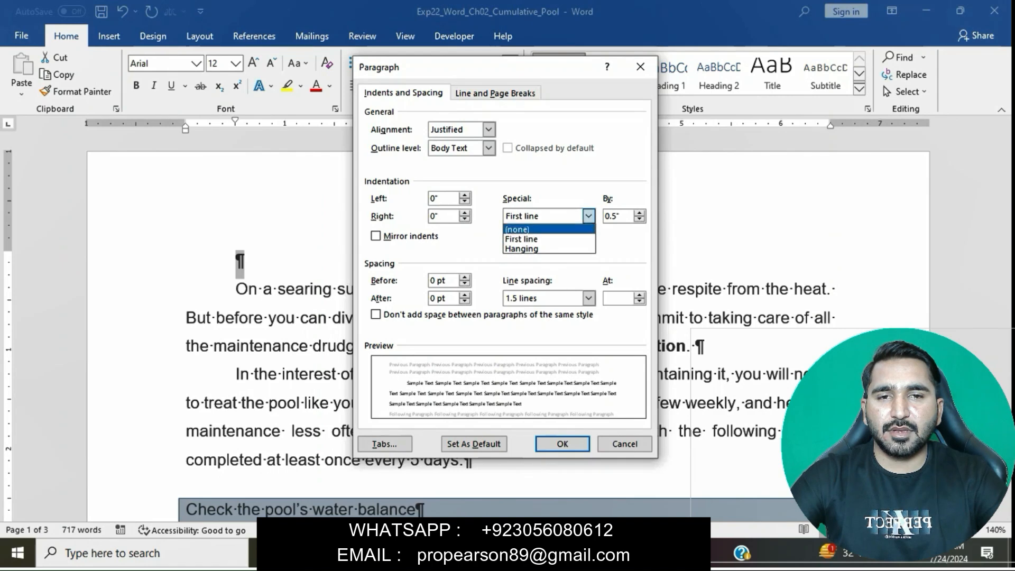
click(528, 228)
click(562, 444)
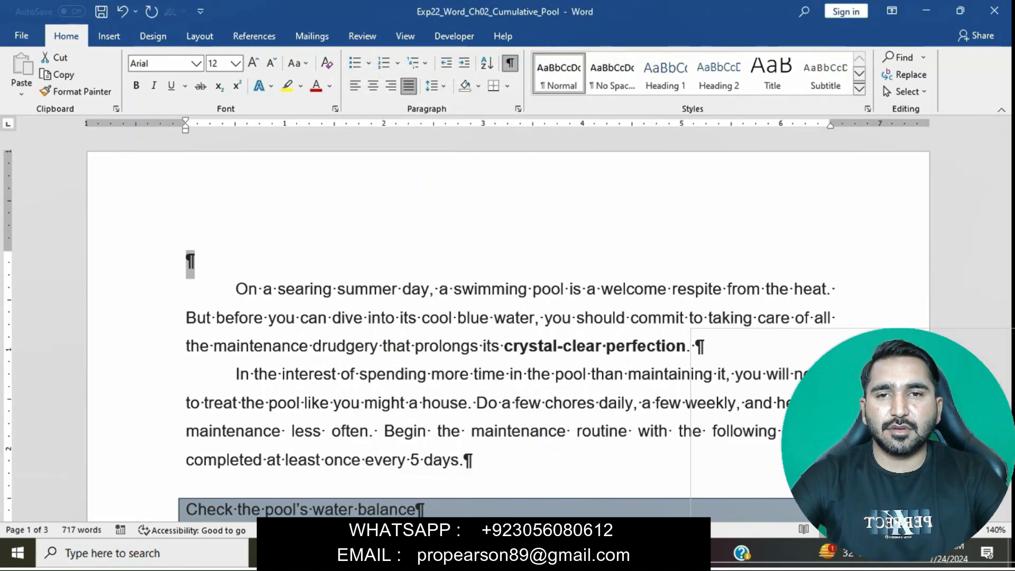
Step: In the instructions document, remove the highlight from step 6 and highlight the step 7 text in yellow
mouse_move(486, 553)
click(404, 481)
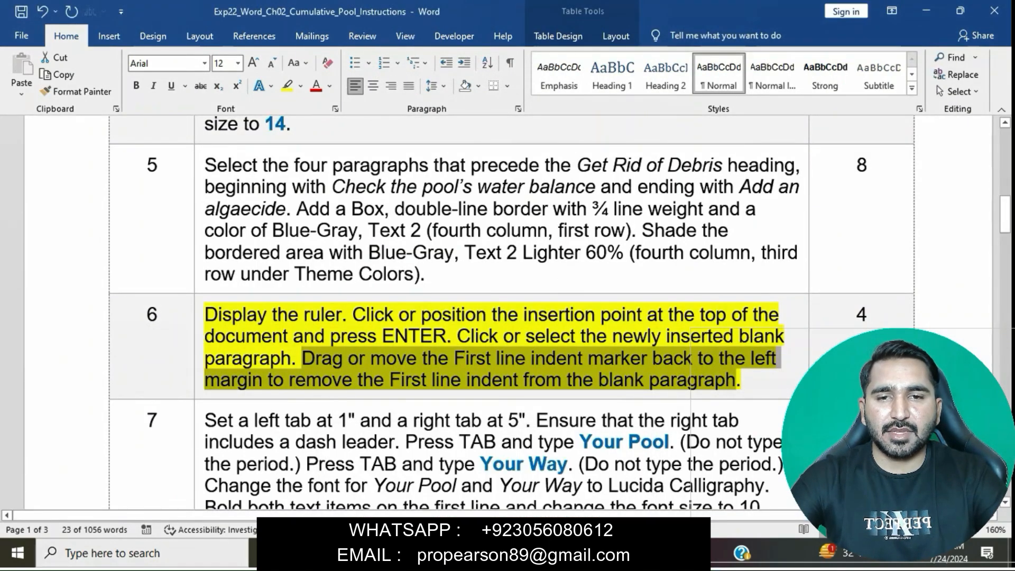
click(562, 380)
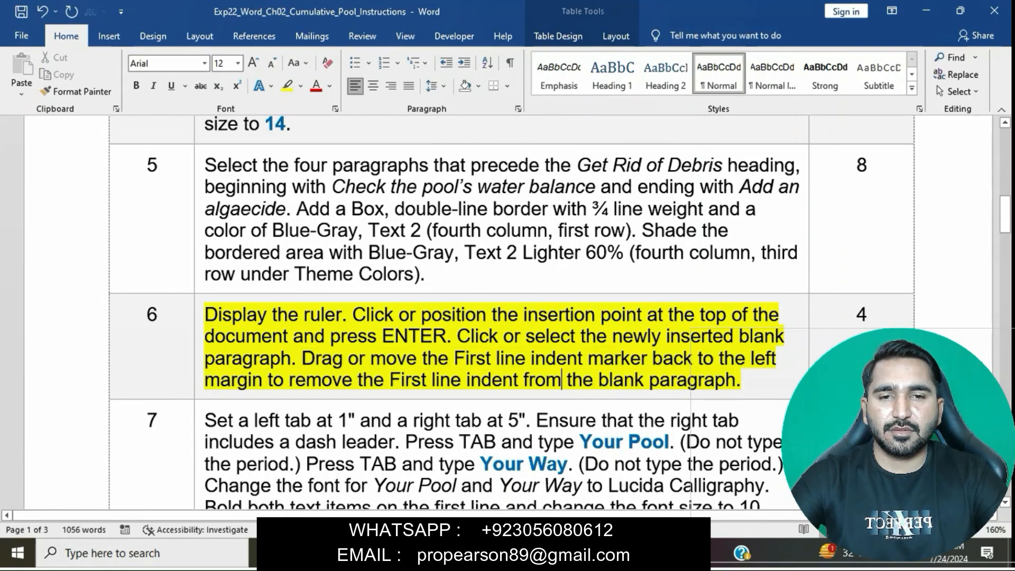
triple_click(562, 381)
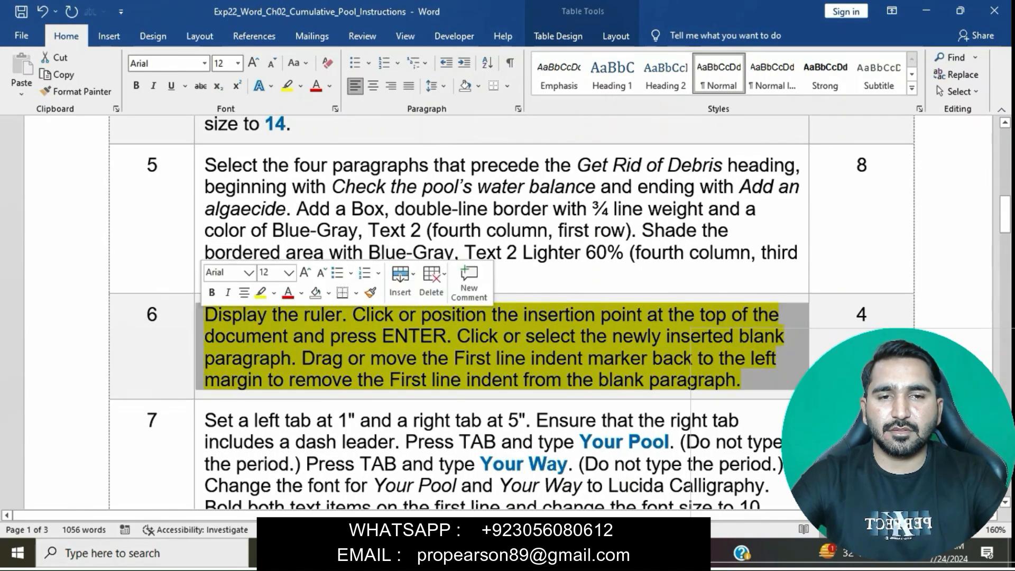
click(261, 293)
click(271, 336)
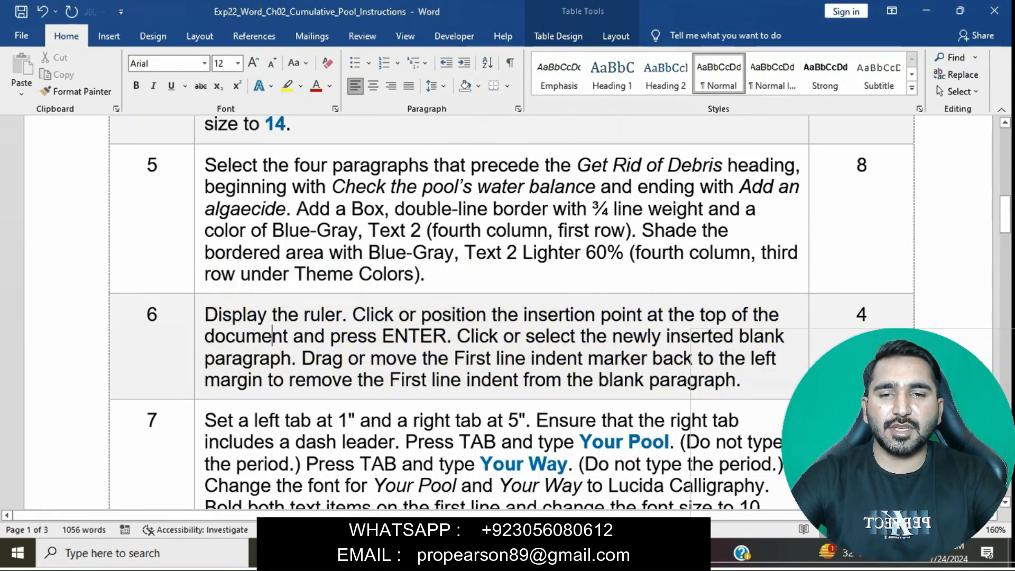
scroll(272, 336, down, 3)
triple_click(222, 263)
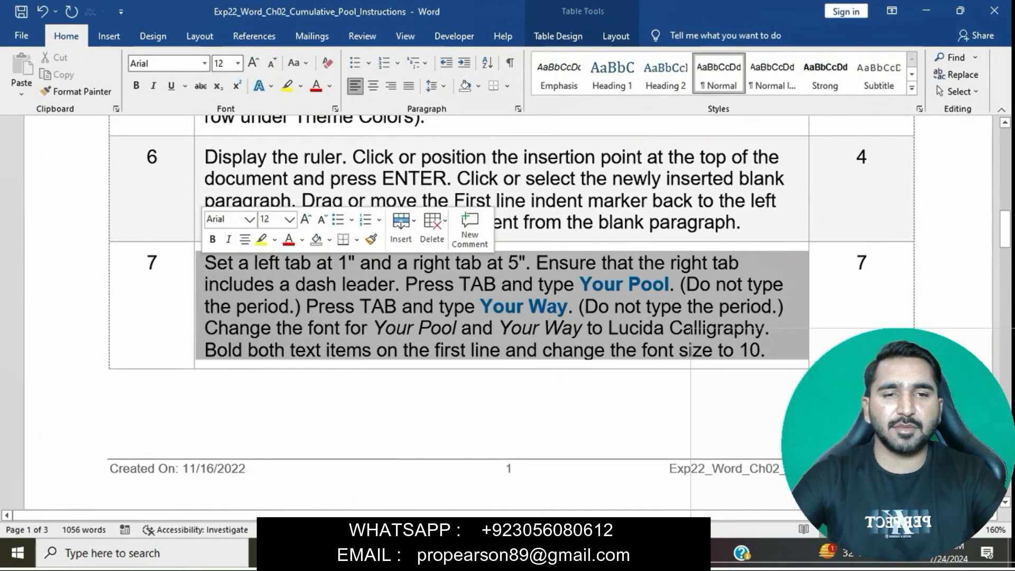
click(261, 239)
click(290, 306)
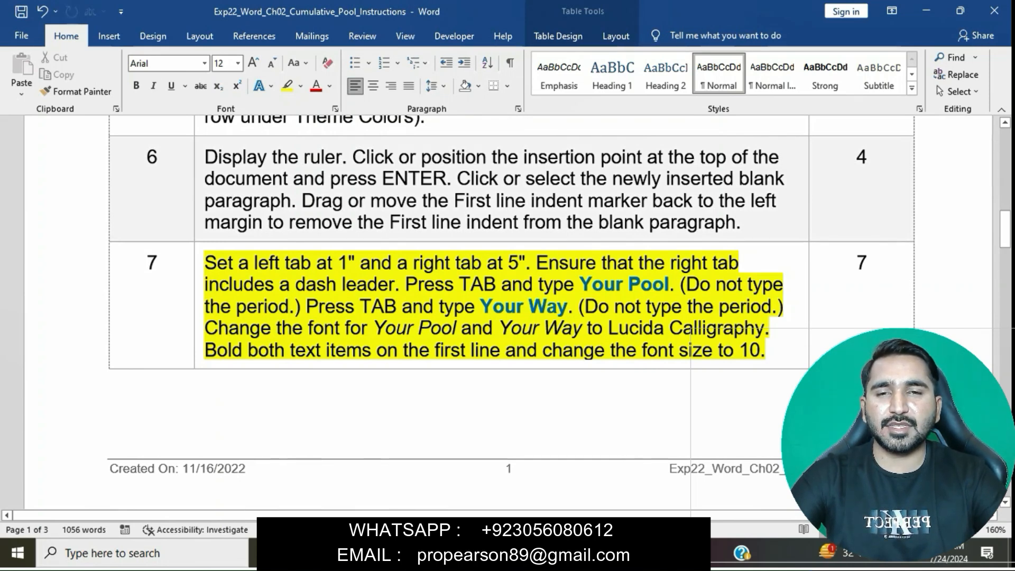
Step: Mark the left tab instruction in step 7, then set a left tab at 1" for the pool document's blank first paragraph
drag(205, 263, 347, 264)
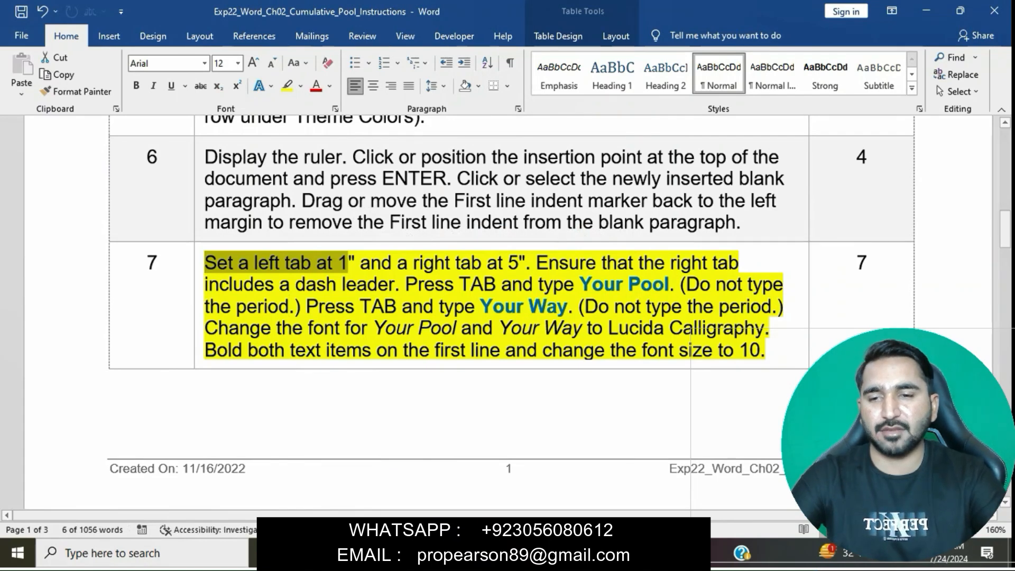
mouse_move(486, 554)
click(566, 484)
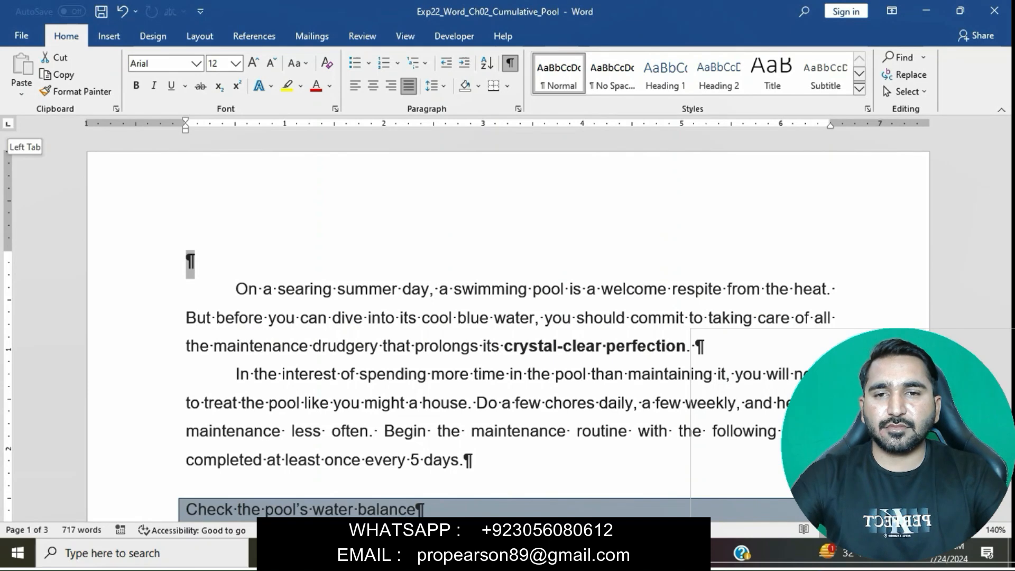
click(286, 126)
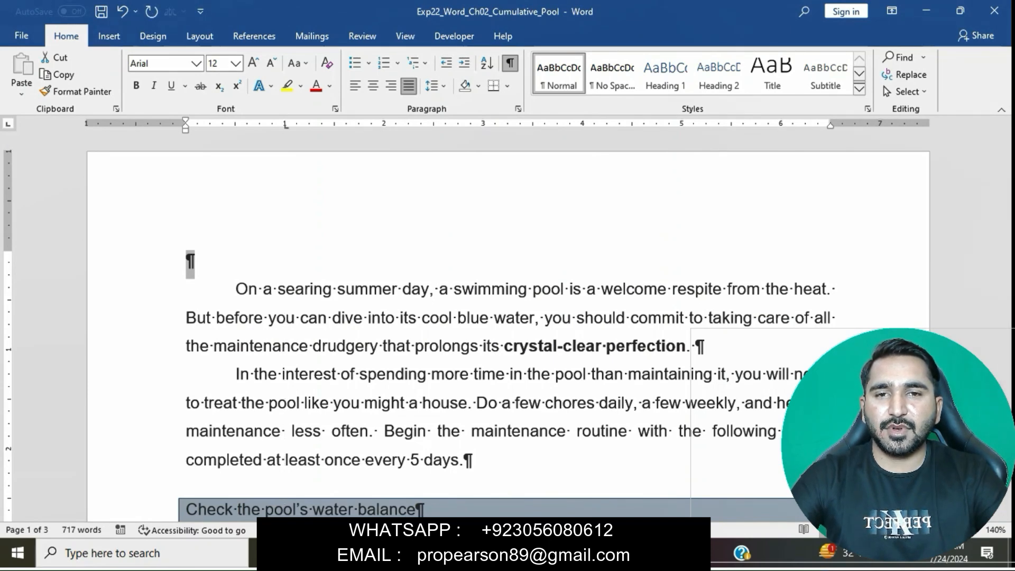
Step: Mark the right tab instruction in step 7, then set a right tab at 5" for the pool document's blank first paragraph
click(488, 553)
click(405, 476)
drag(413, 263, 525, 263)
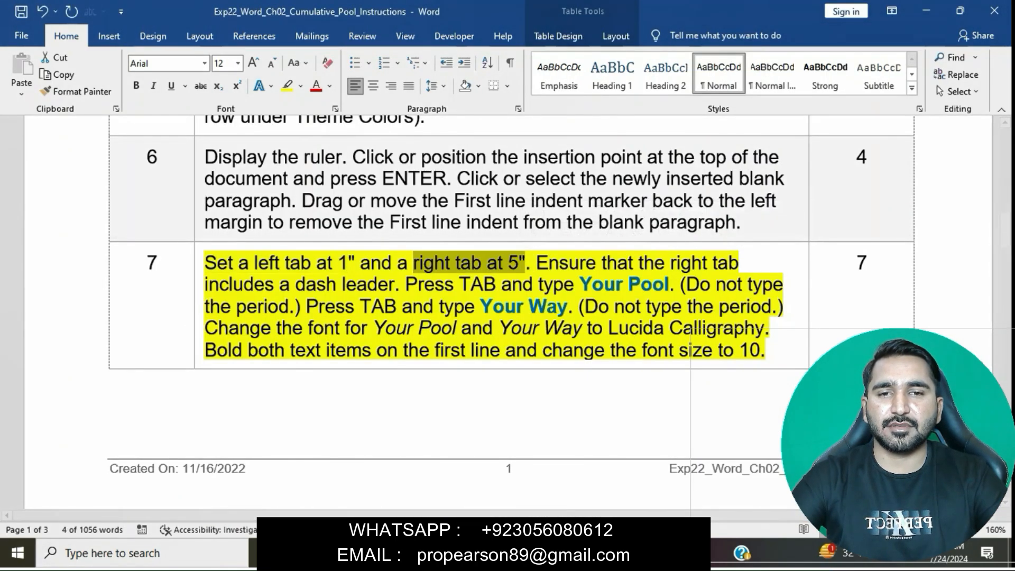
mouse_move(486, 553)
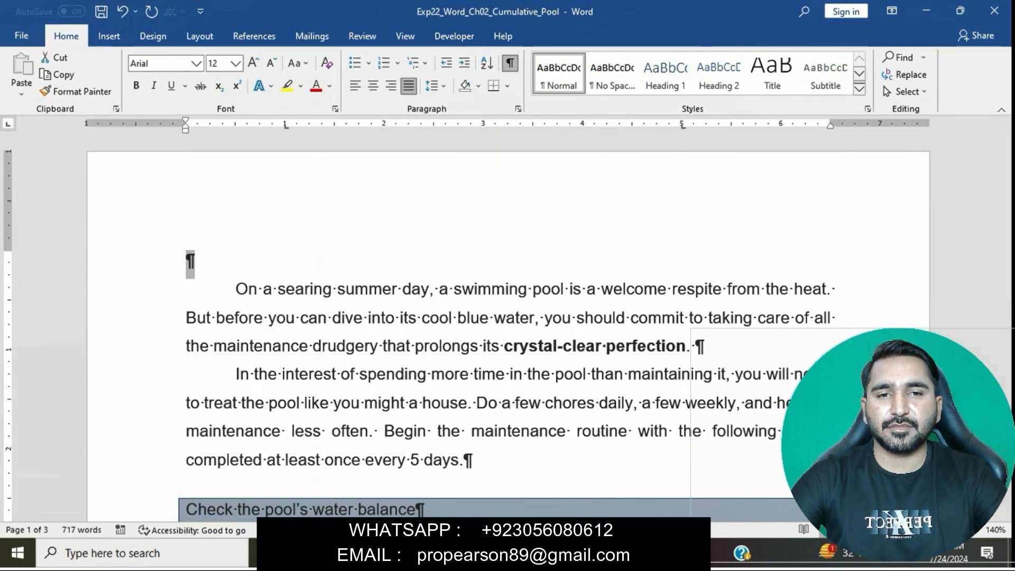
key(shift+Down)
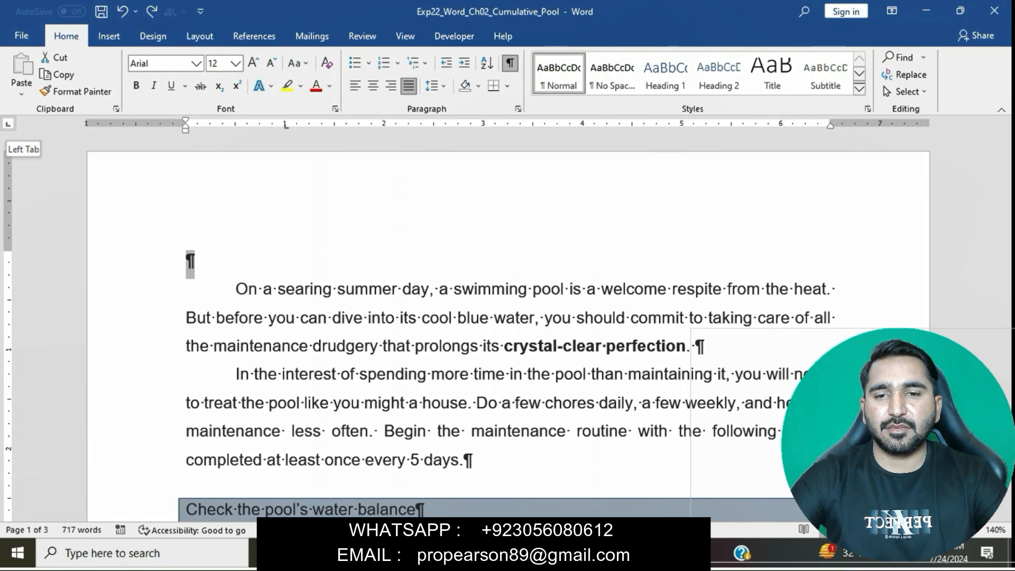
click(7, 123)
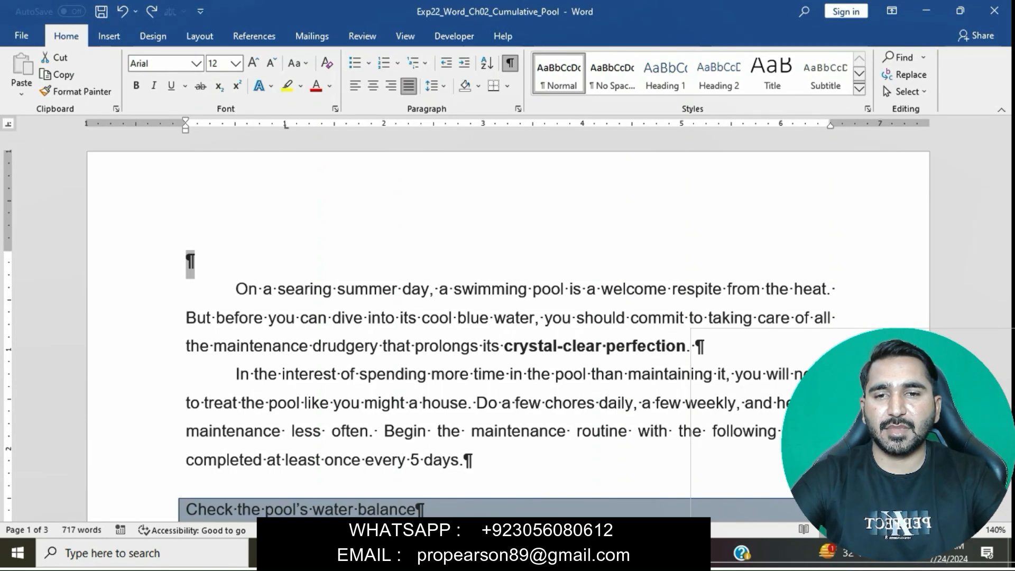
click(8, 123)
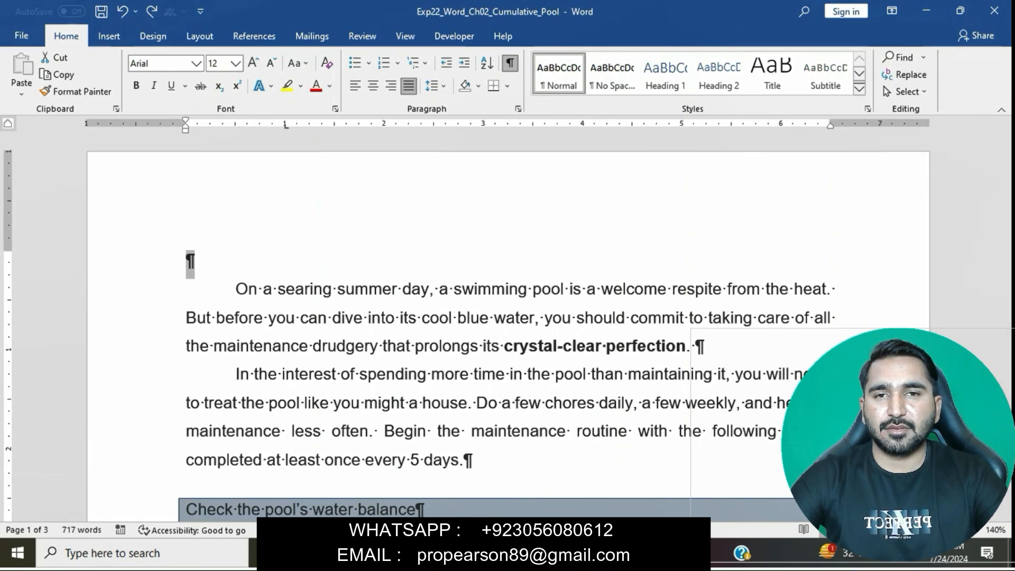
click(7, 123)
click(8, 123)
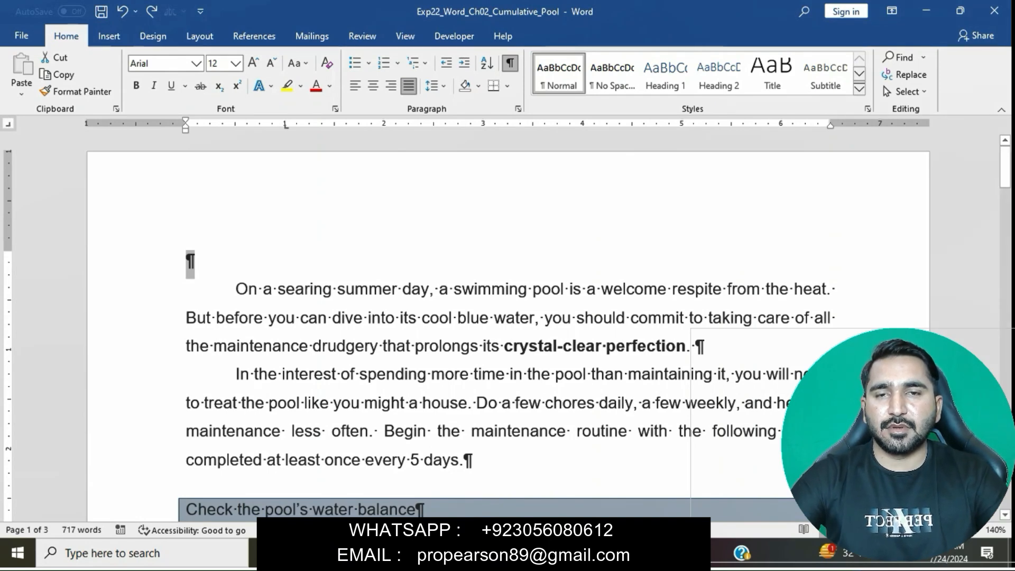
click(681, 125)
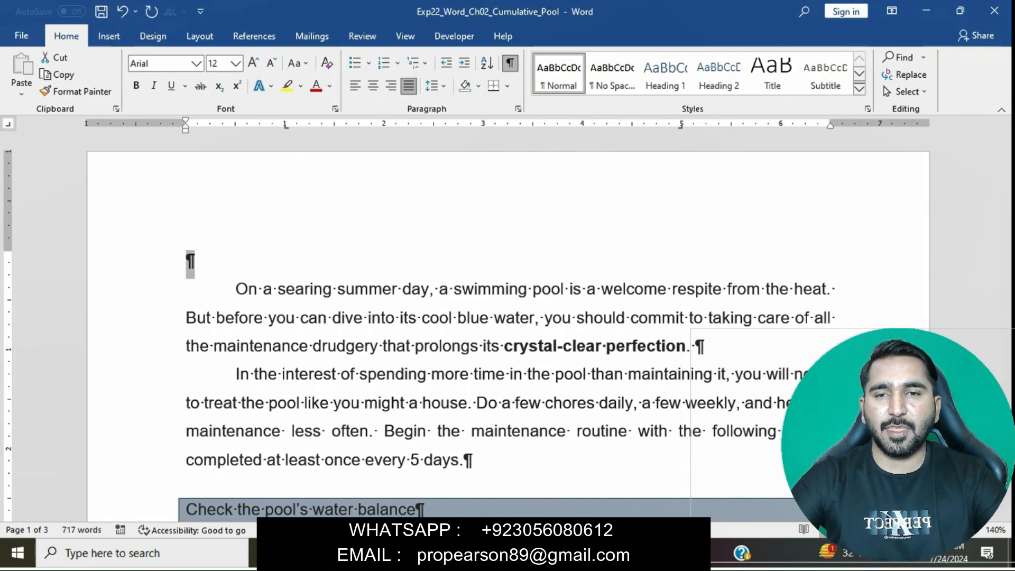
Step: Return to the instructions document and mark the step 7 sentence about the right tab's dash leader
mouse_move(486, 553)
click(404, 483)
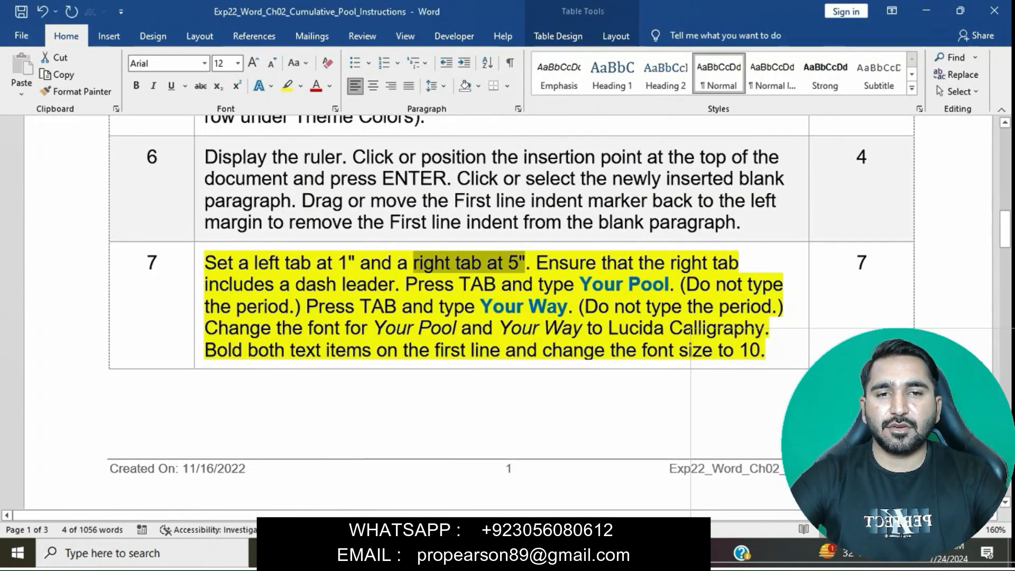
drag(536, 263, 400, 285)
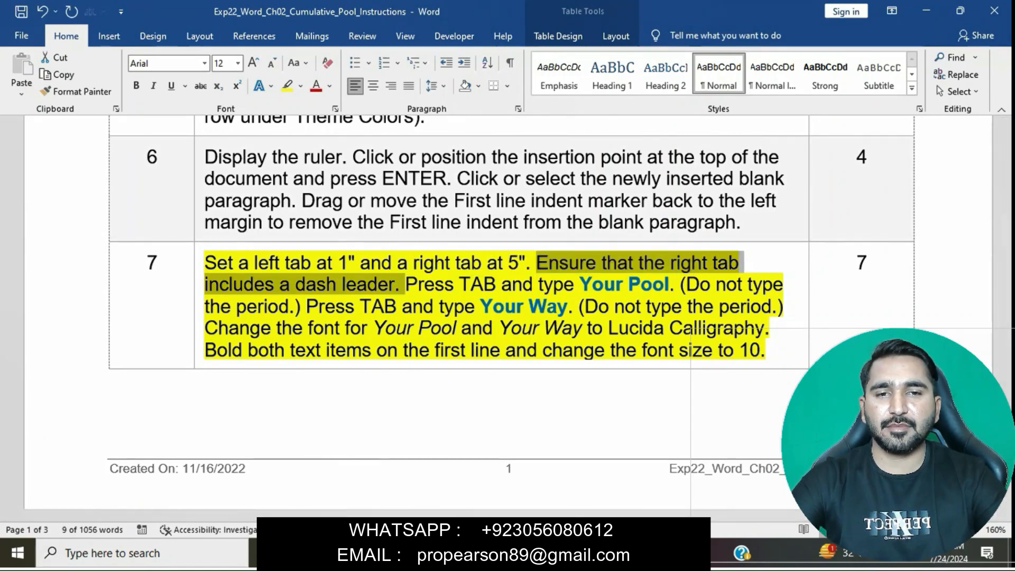
mouse_move(486, 553)
click(405, 484)
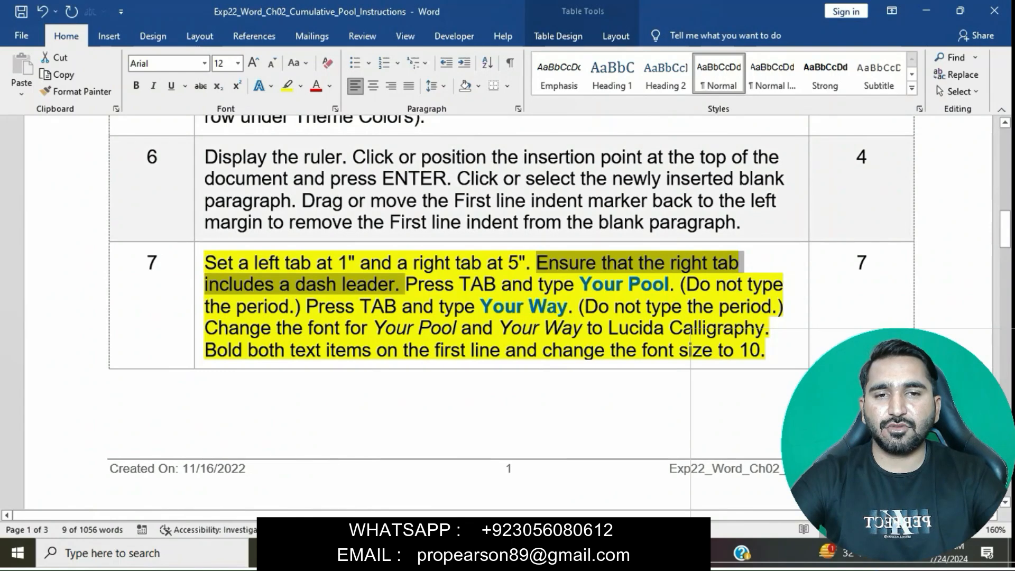
click(518, 109)
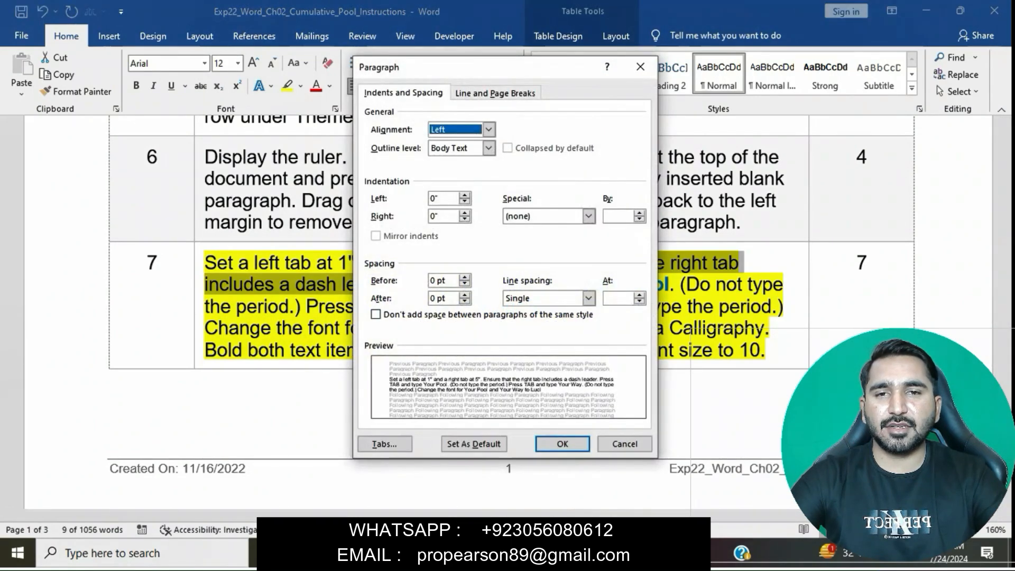
click(385, 443)
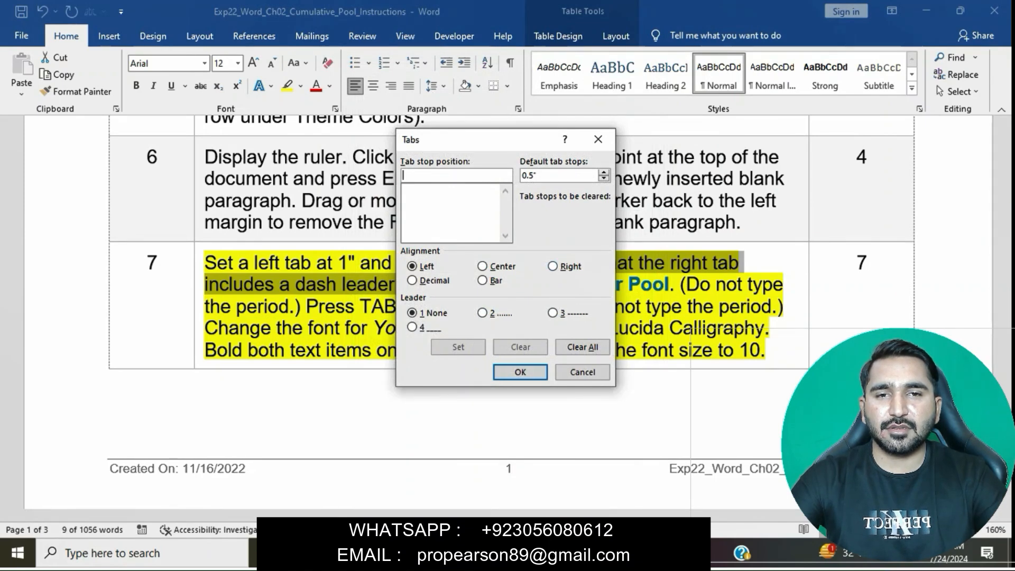
key(alt+4)
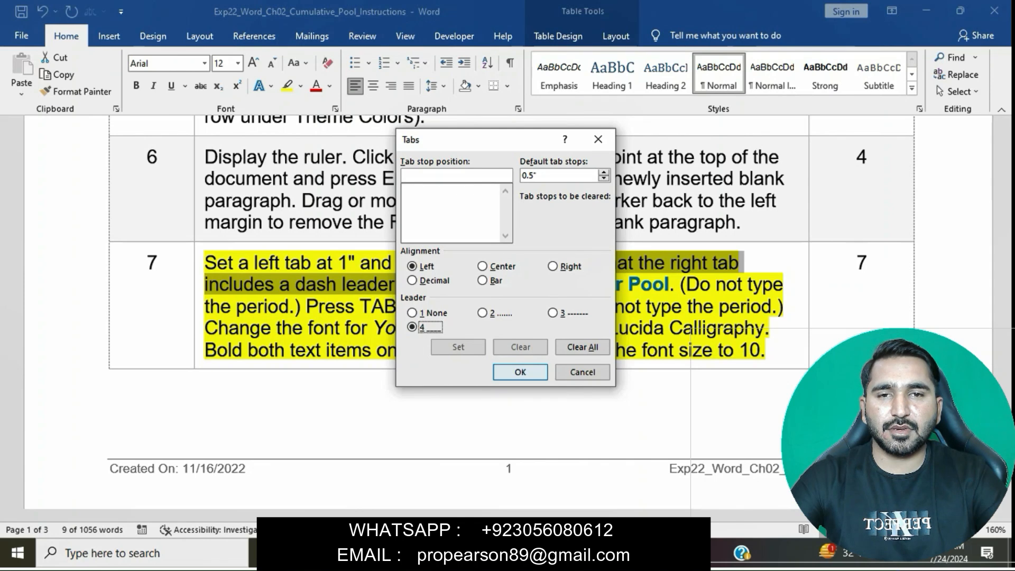
mouse_move(486, 553)
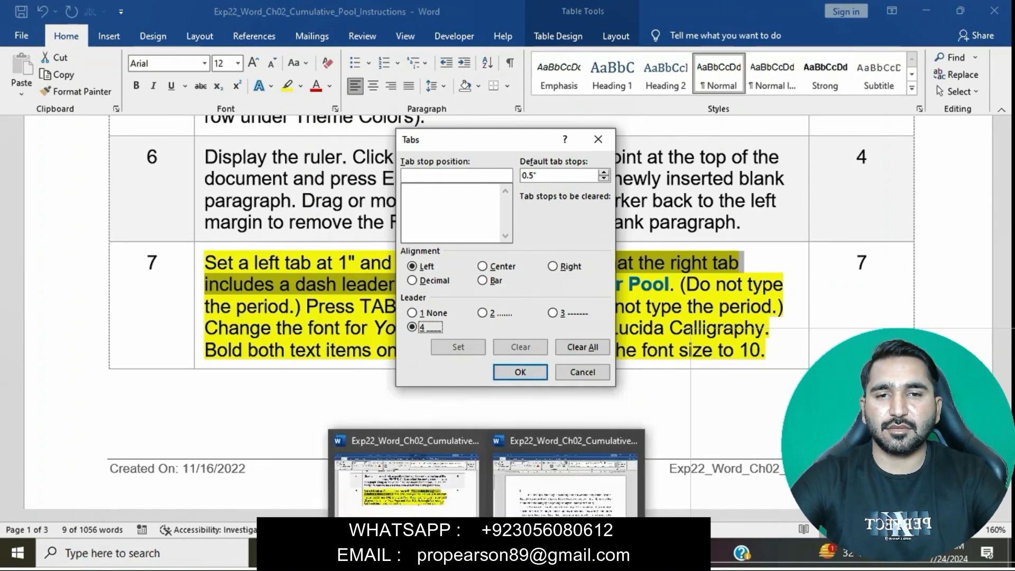
click(418, 521)
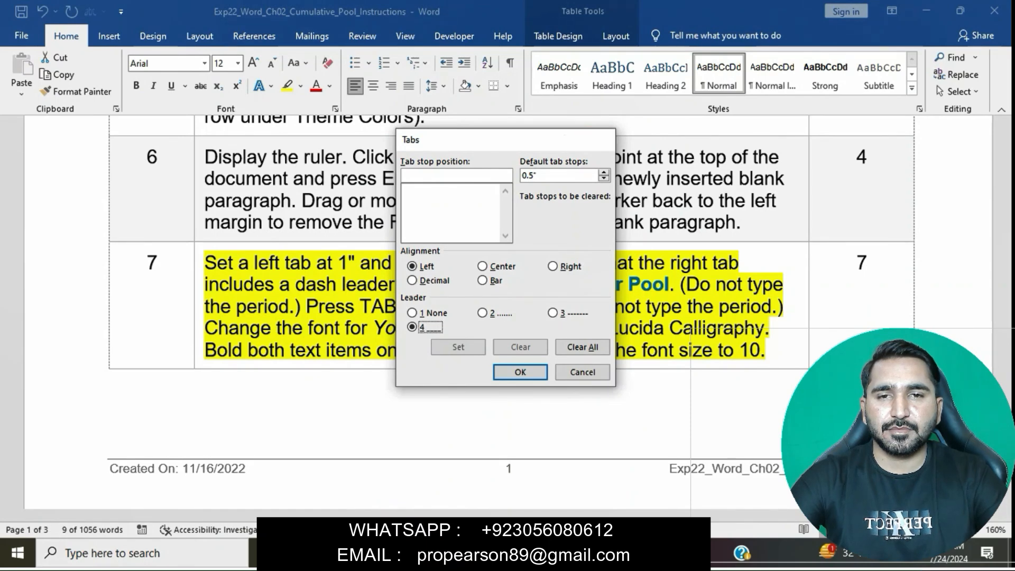
click(598, 139)
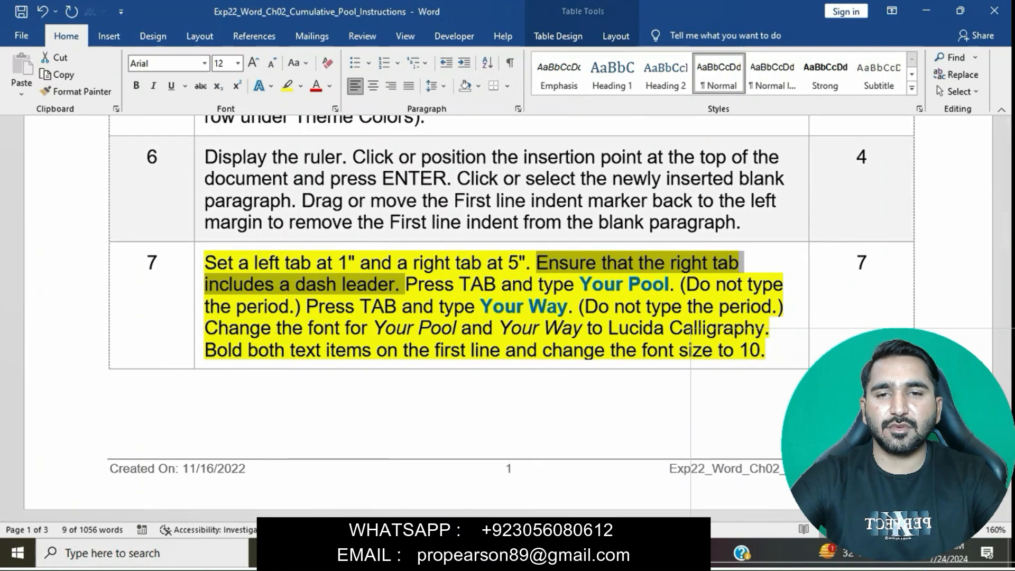
Step: In the pool document, give the blank first paragraph's right tab at 5" the underline leader (option 4)
click(566, 471)
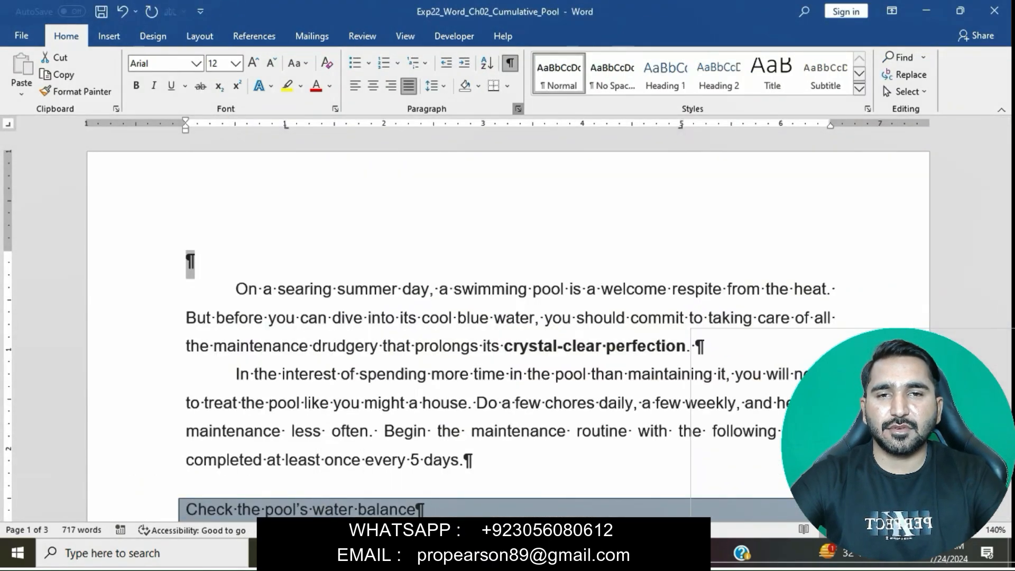
click(518, 109)
click(386, 442)
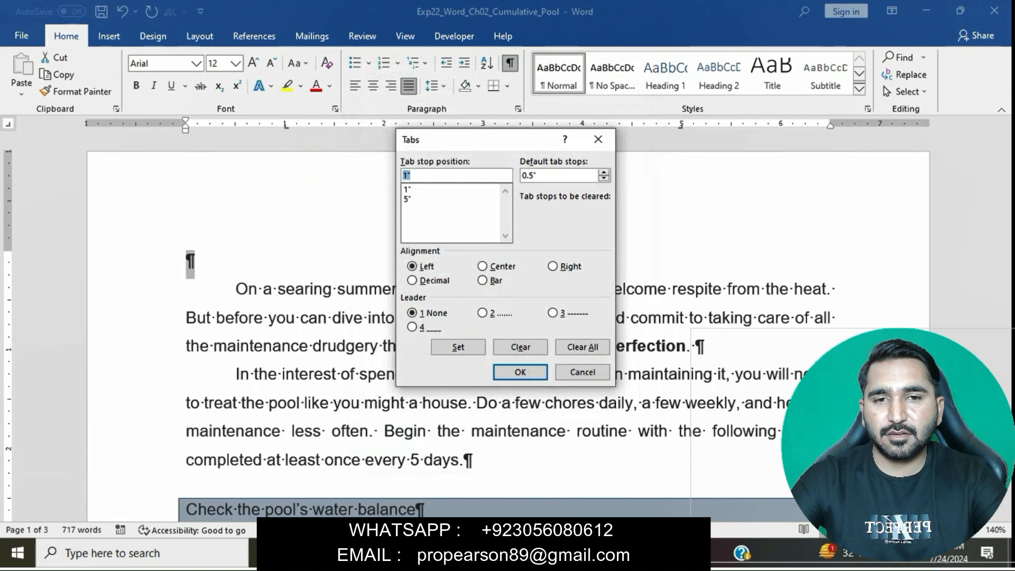
click(450, 199)
click(553, 266)
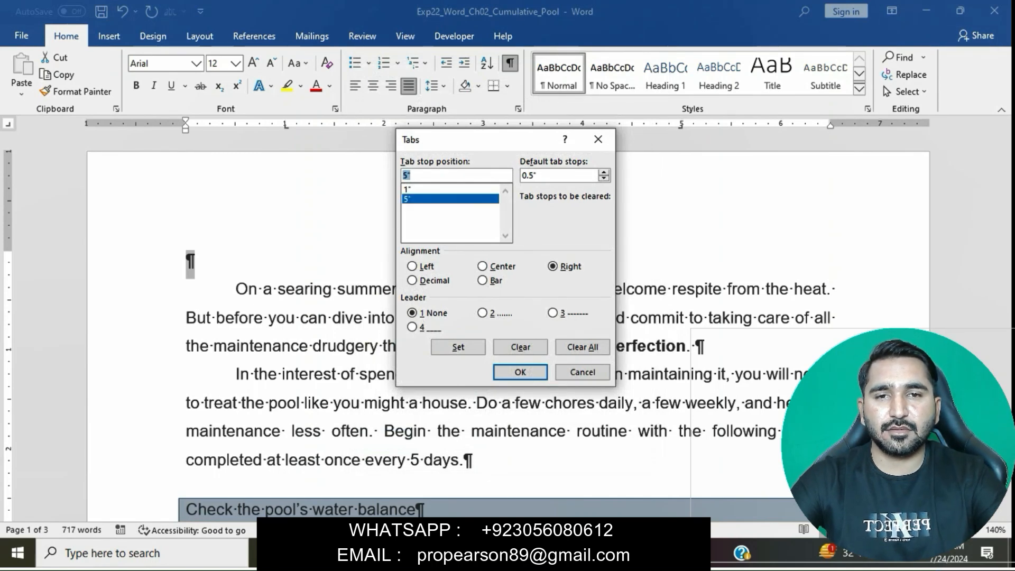
click(412, 328)
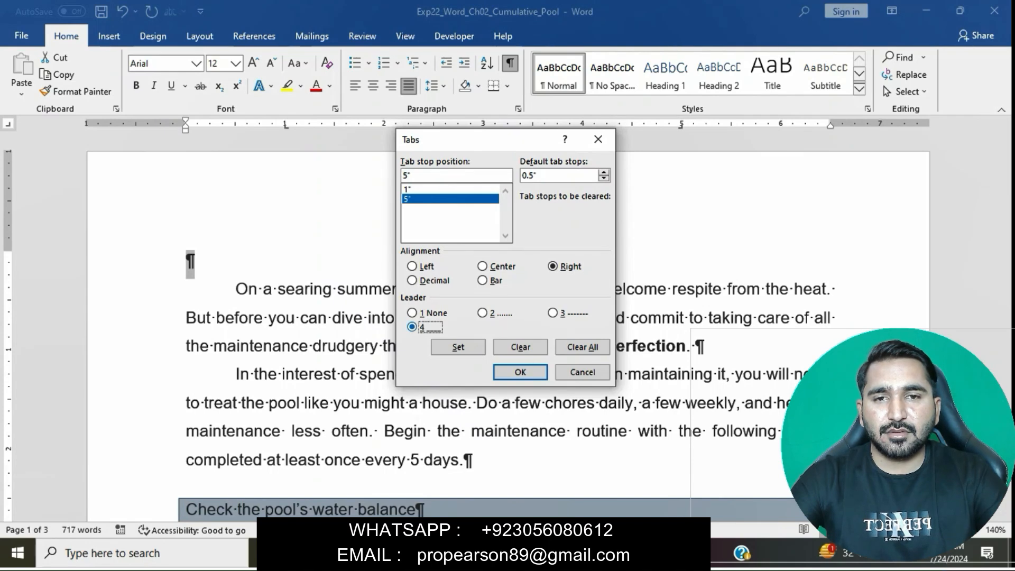
click(458, 347)
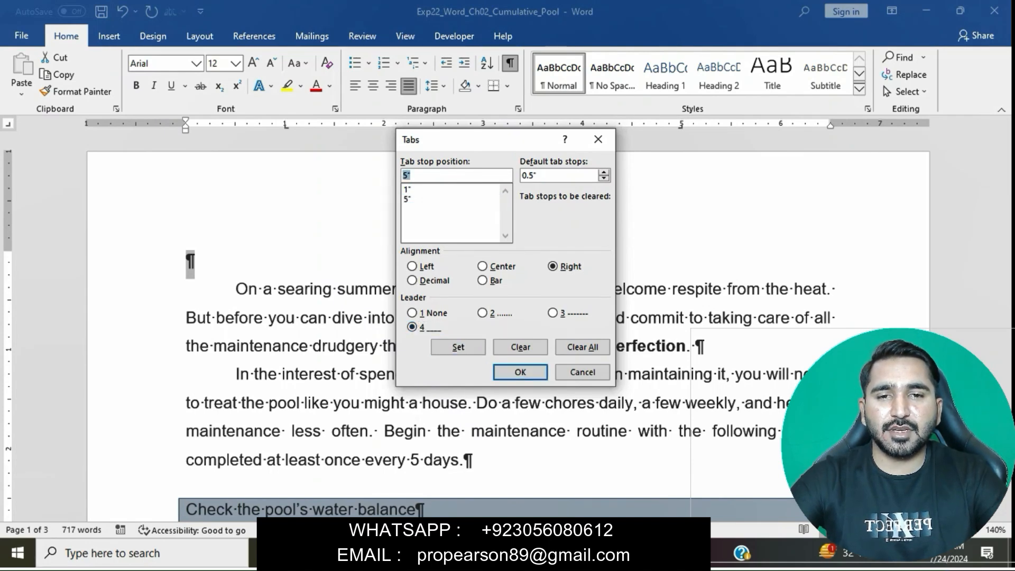
click(520, 372)
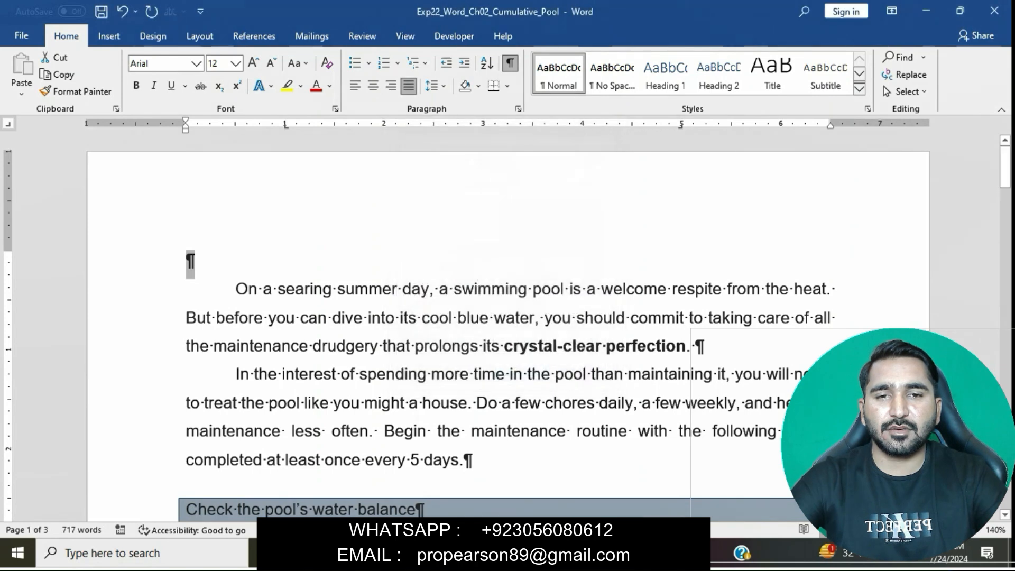
Step: Go back to the instructions document and mark the step 7 instruction to press TAB and type "Your Pool"
mouse_move(487, 553)
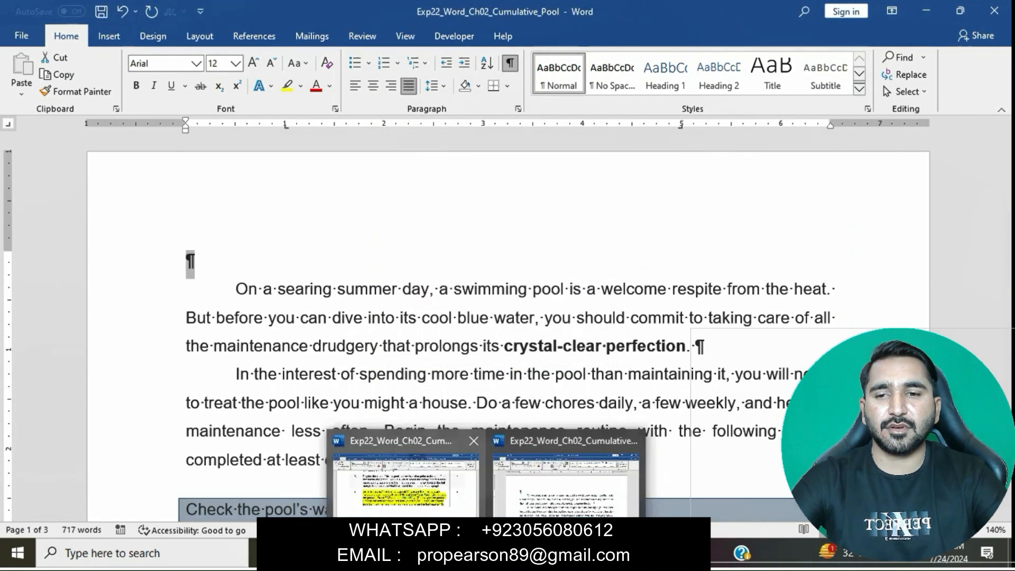
click(405, 476)
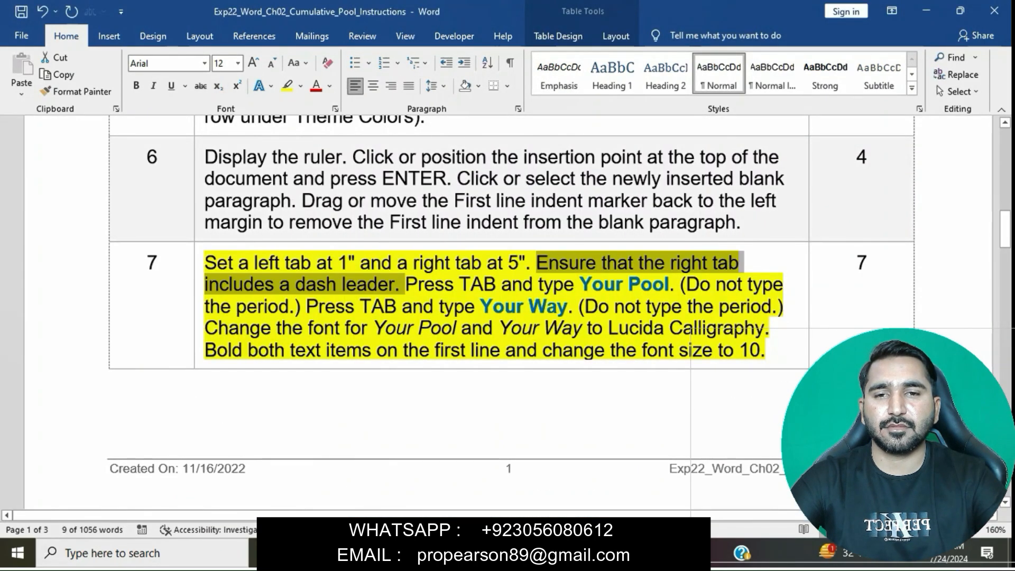
drag(405, 284, 669, 284)
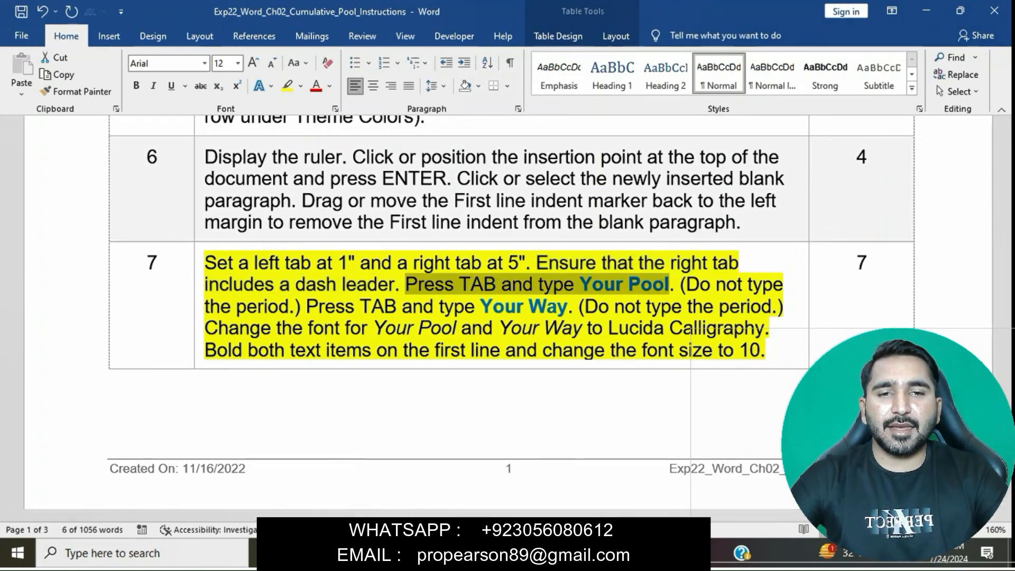
Step: Return to the pool document and enter a tab followed by "Your Pool" in the blank first paragraph
mouse_move(487, 553)
click(571, 472)
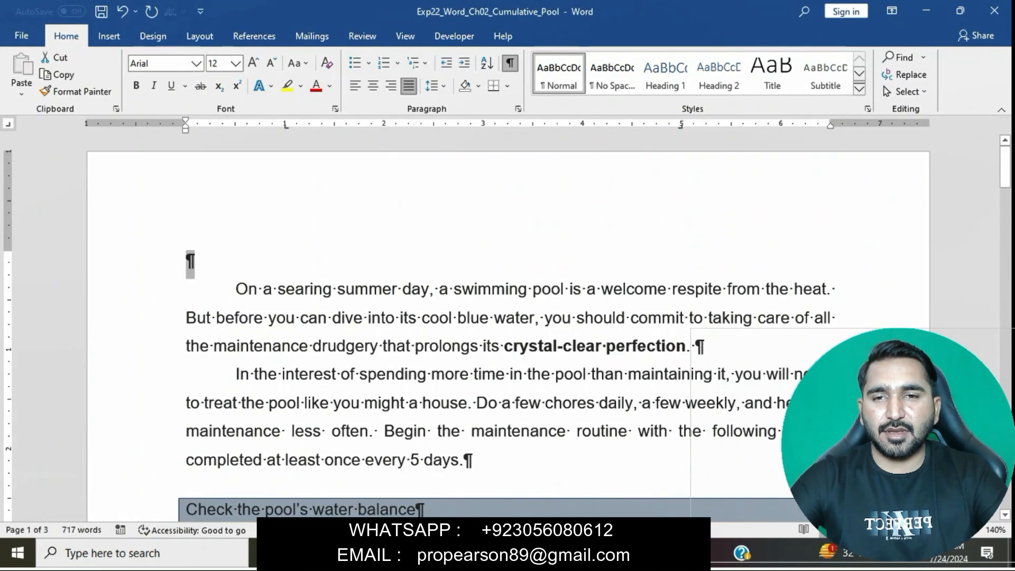
click(186, 260)
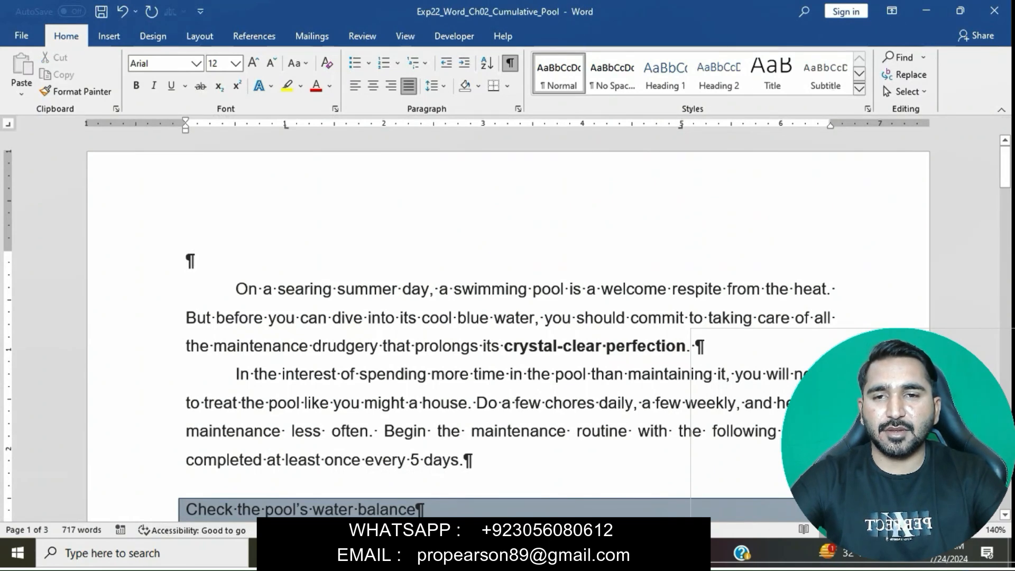
key(Tab)
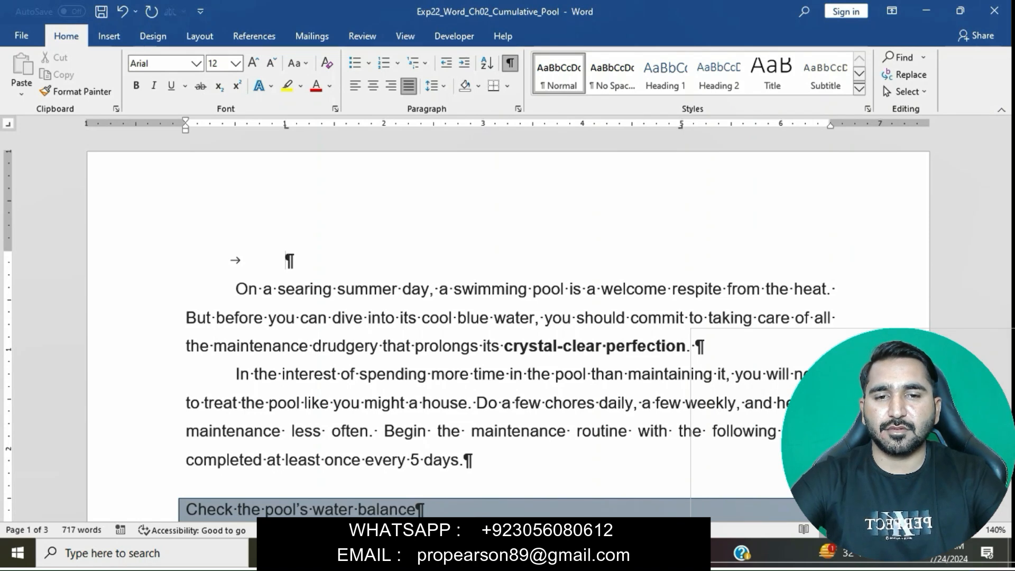
text(You)
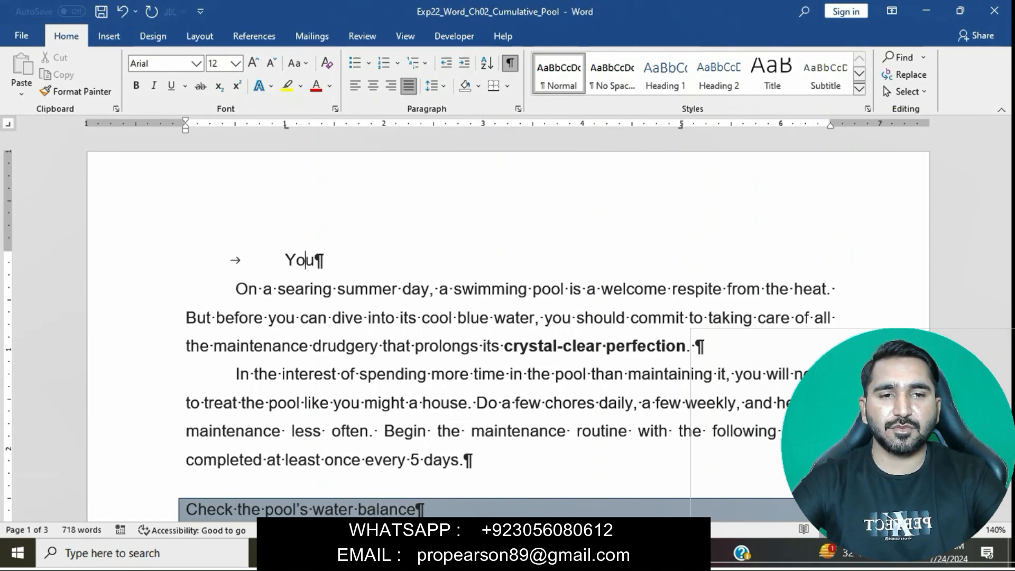
text(r PLL)
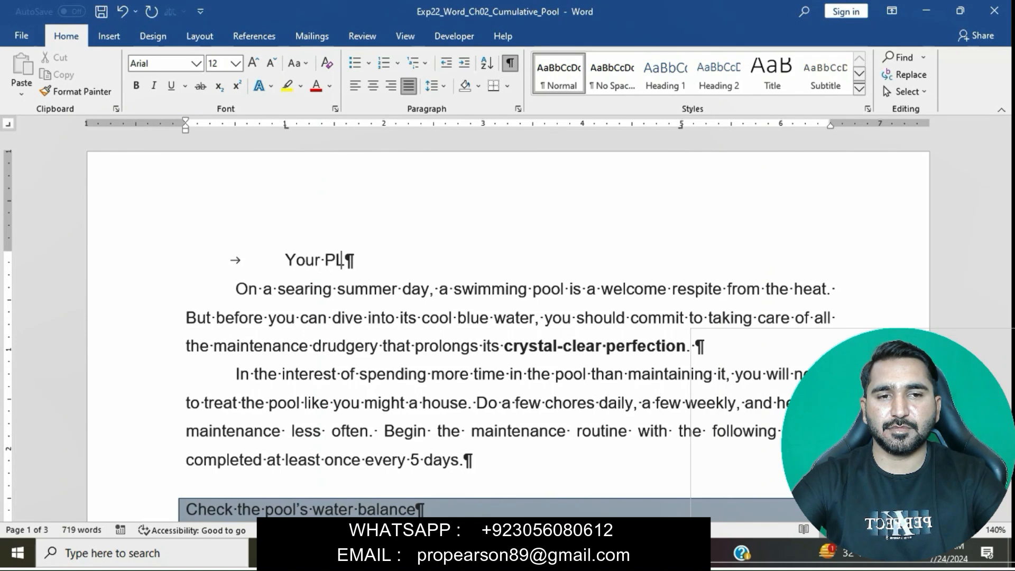
key(BackSpace)
key(BackSpace)
text(OOL)
key(BackSpace)
key(BackSpace)
key(BackSpace)
text(ool)
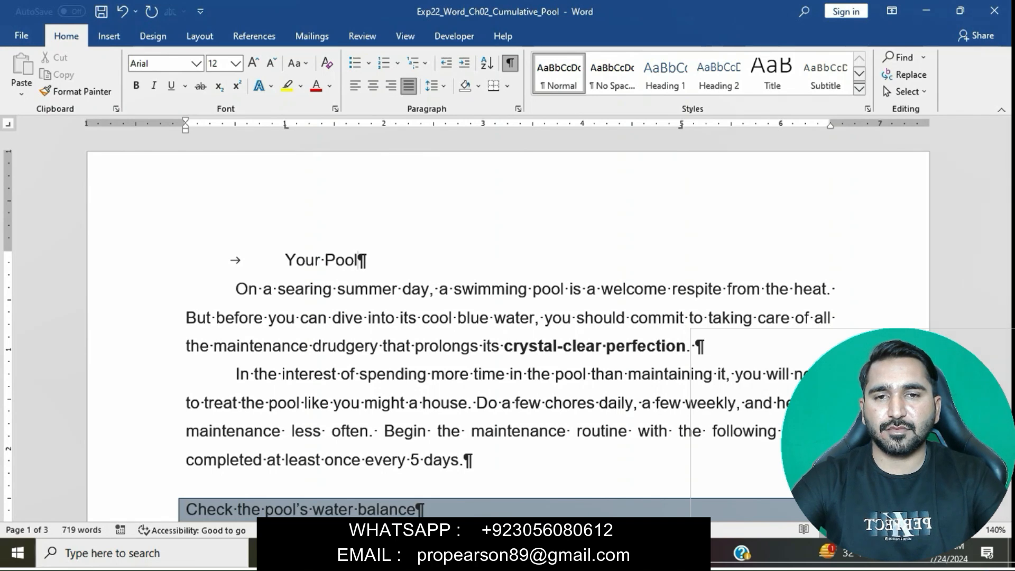
Step: Copy the text "Your Way" from step 7 of the instructions document
click(487, 553)
click(406, 472)
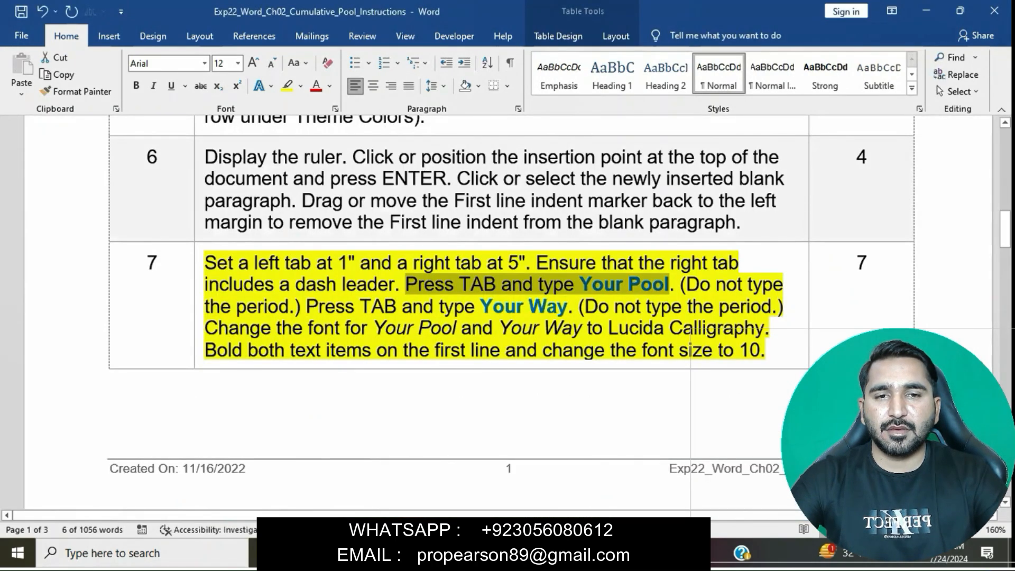
click(646, 306)
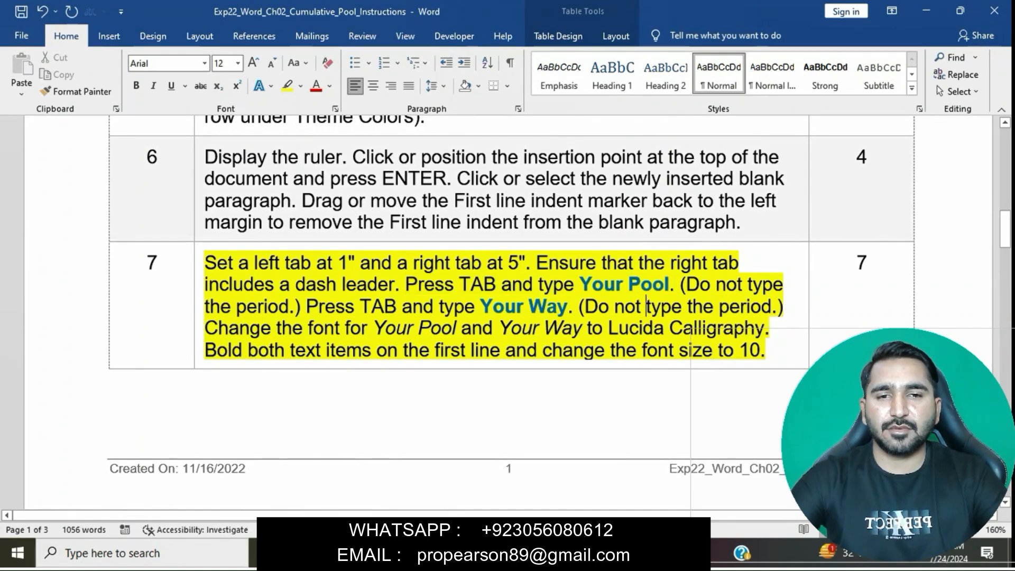
drag(481, 308, 567, 307)
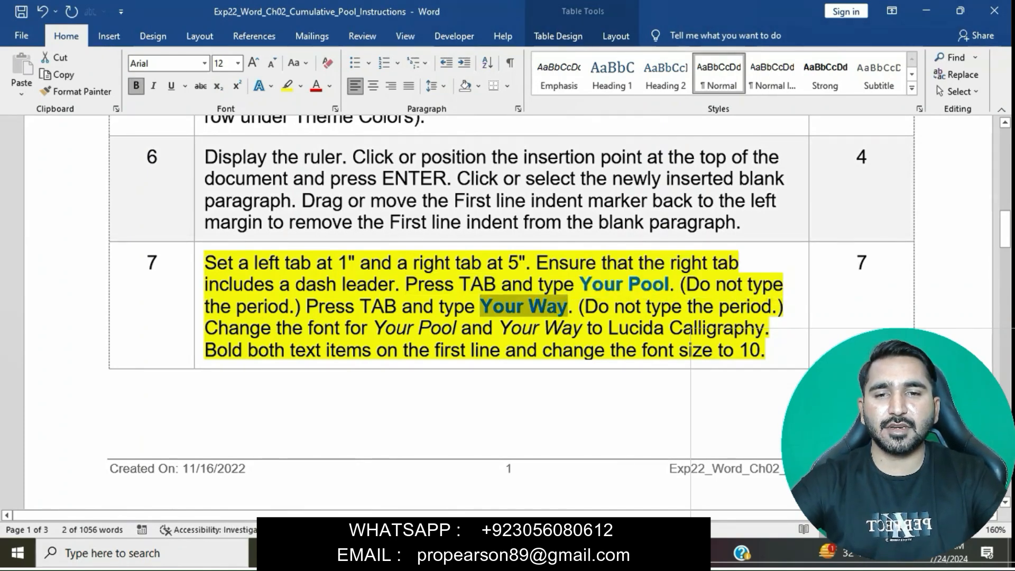
key(ctrl+c)
Step: Return to the pool document, undo a trial tab after "Your Pool", and set the 5" right tab's leader to dashes (option 3)
mouse_move(486, 553)
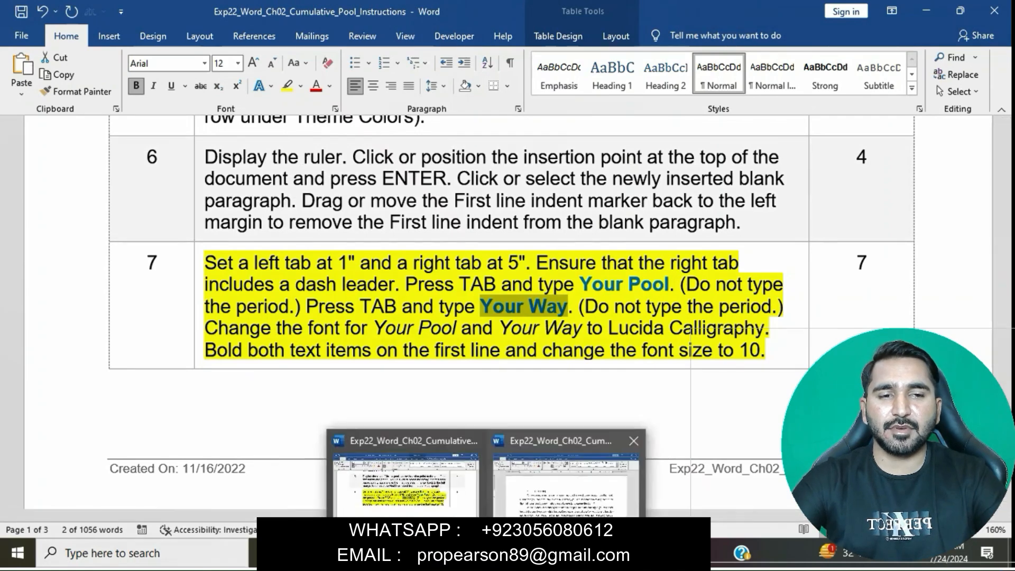
click(565, 476)
key(Tab)
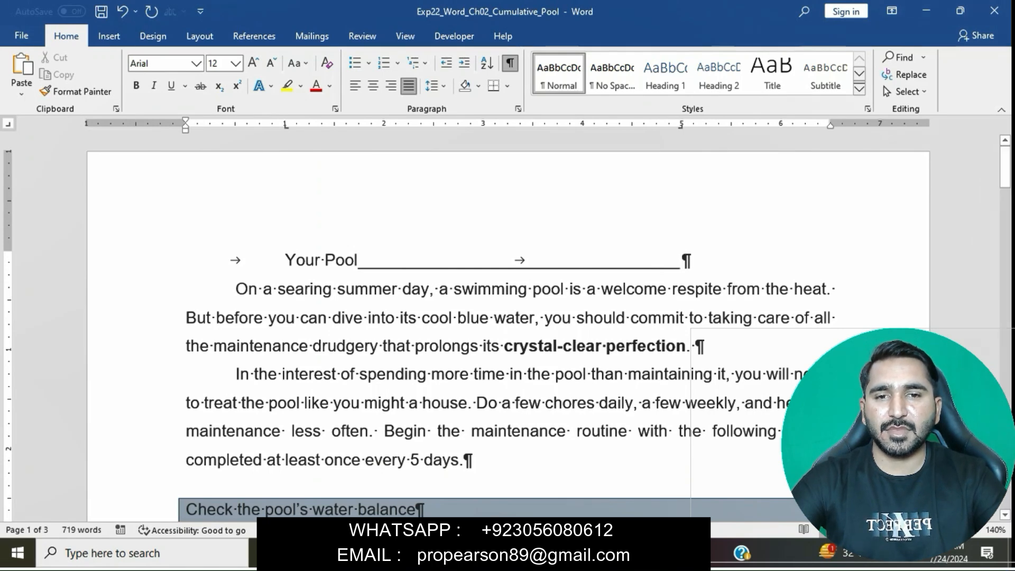
key(ctrl+z)
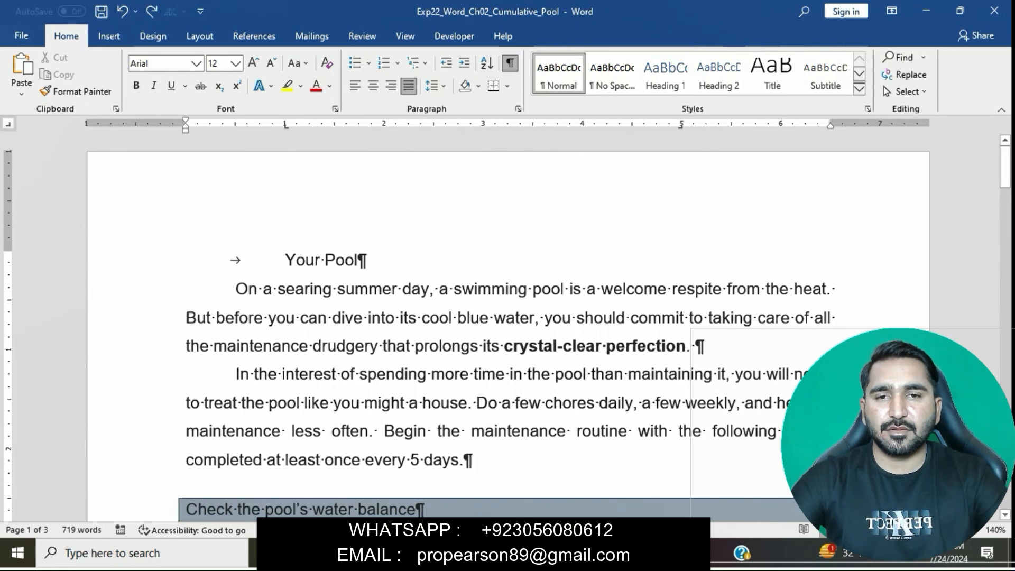
click(518, 108)
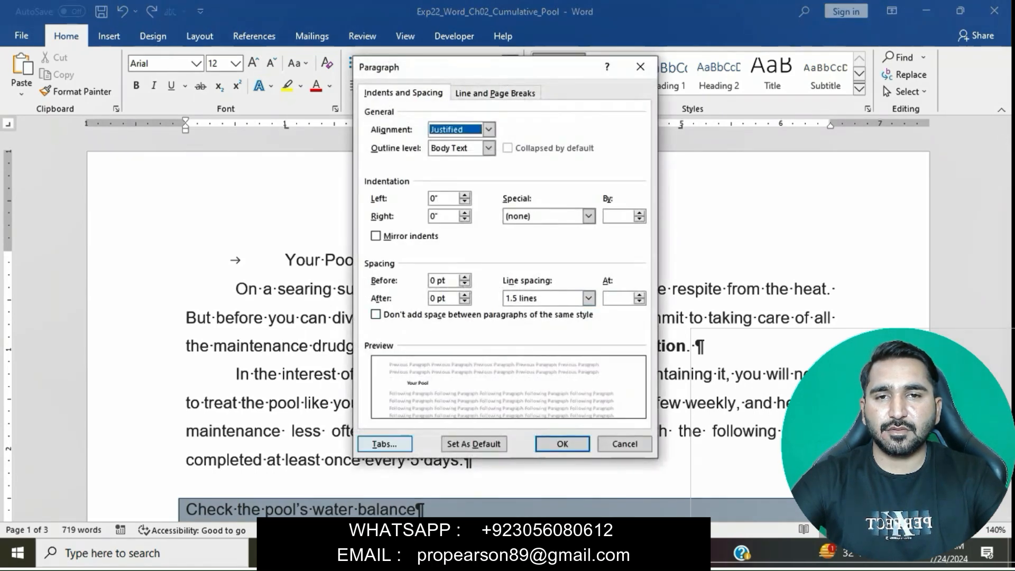
click(384, 444)
click(449, 198)
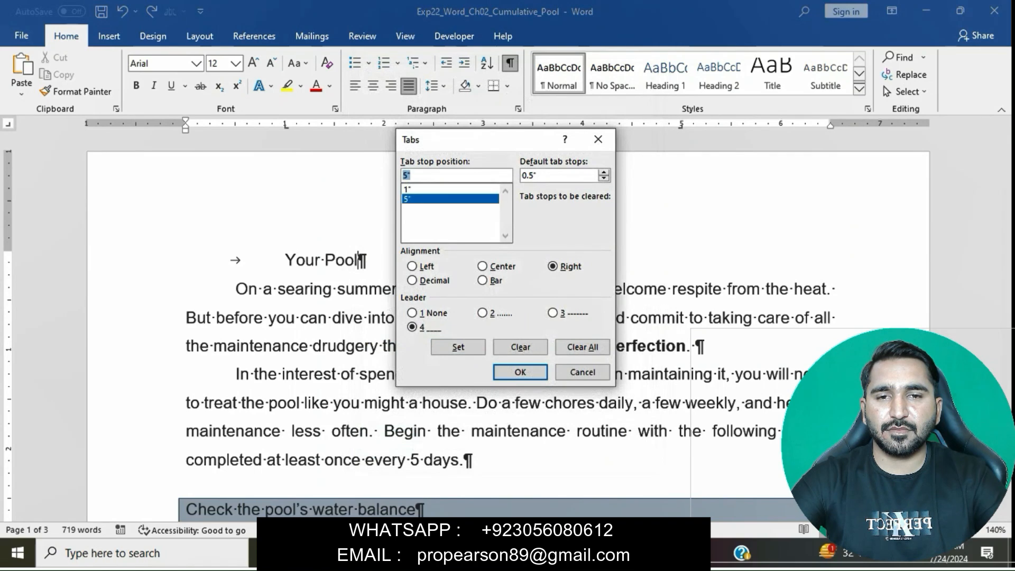
click(553, 313)
click(458, 347)
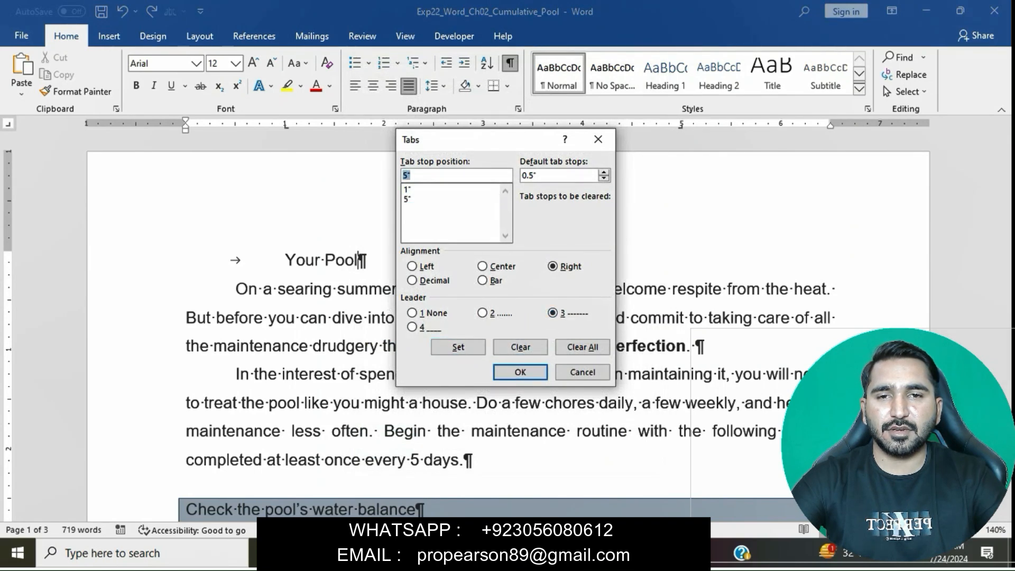
click(520, 372)
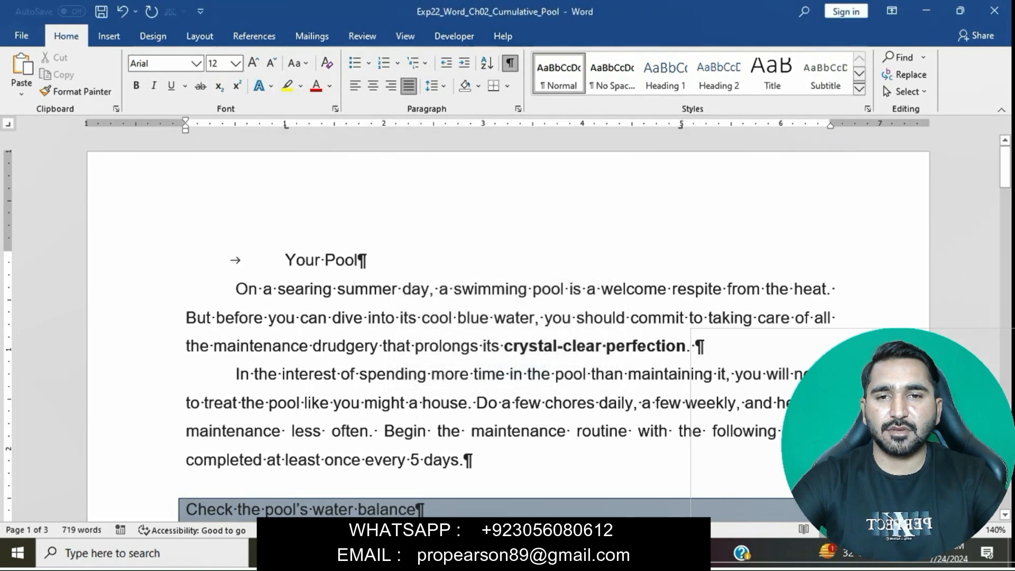
Step: Insert a tab after "Your Pool" and paste the copied "Your Way" as text only
key(Tab)
key(ctrl+v)
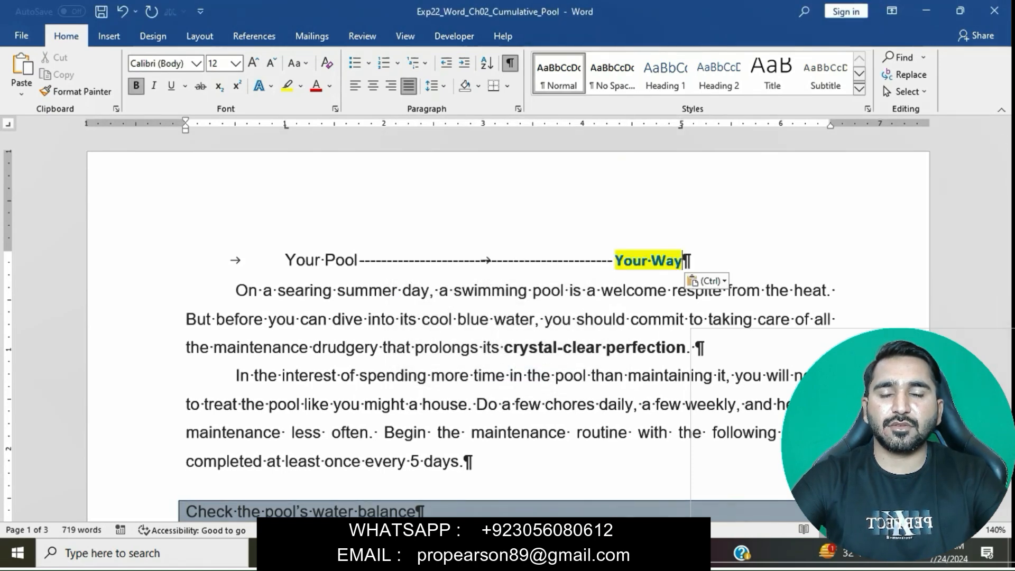
key(ctrl)
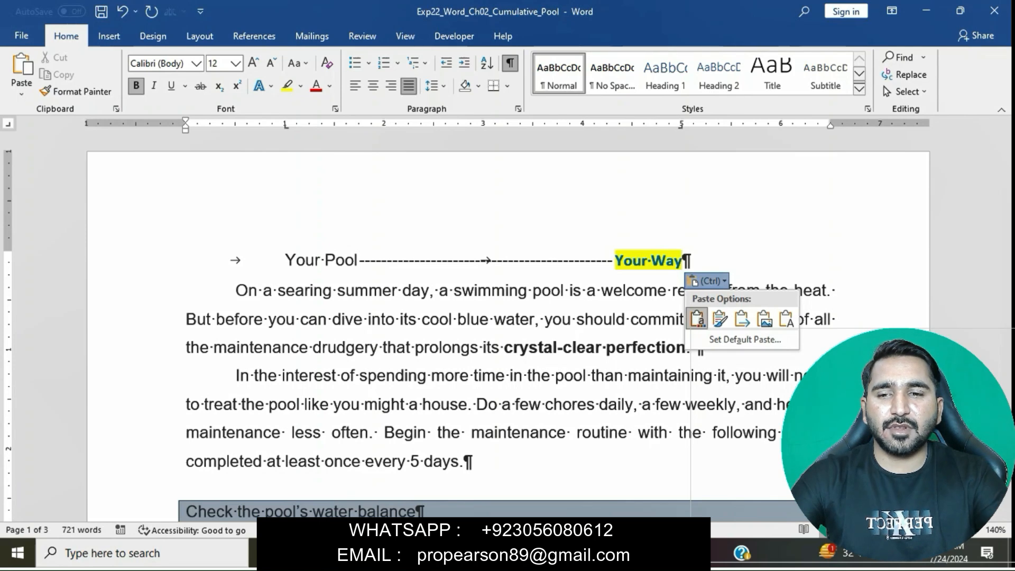
click(786, 319)
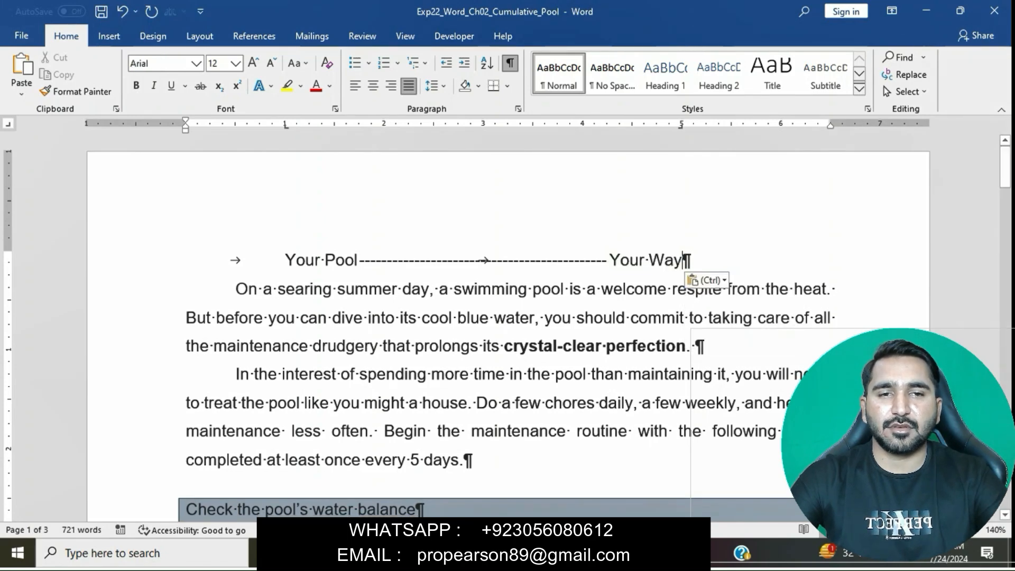
Step: Switch to the instructions document and mark the step 7 sentence about changing the font to Lucida Calligraphy
mouse_move(486, 554)
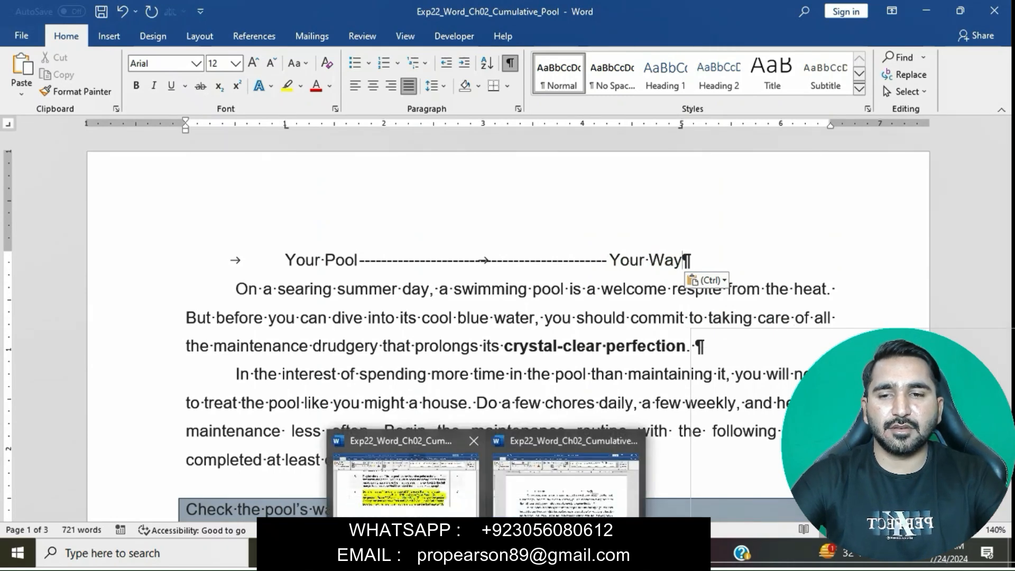
click(433, 525)
click(594, 350)
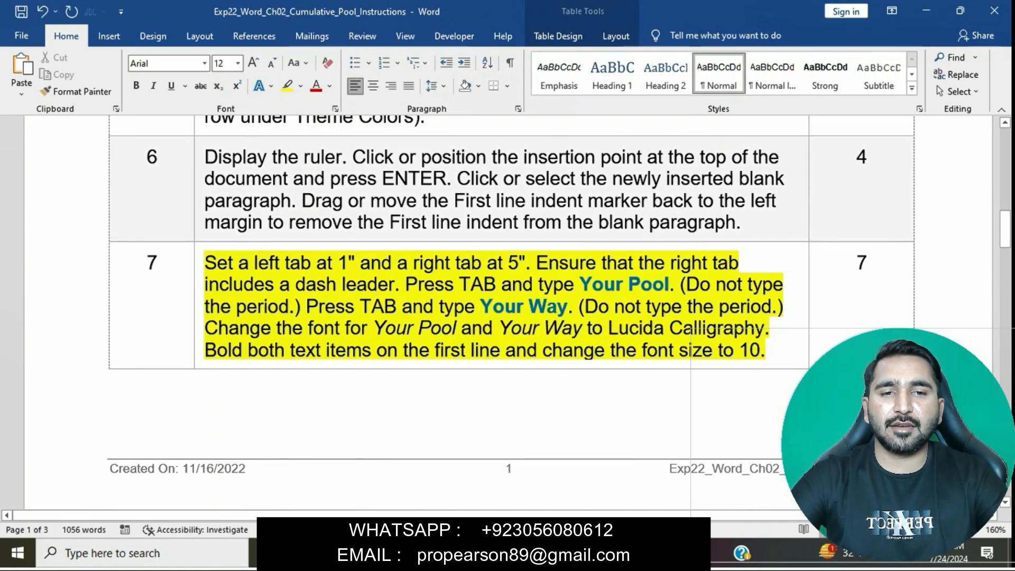
drag(205, 328, 765, 328)
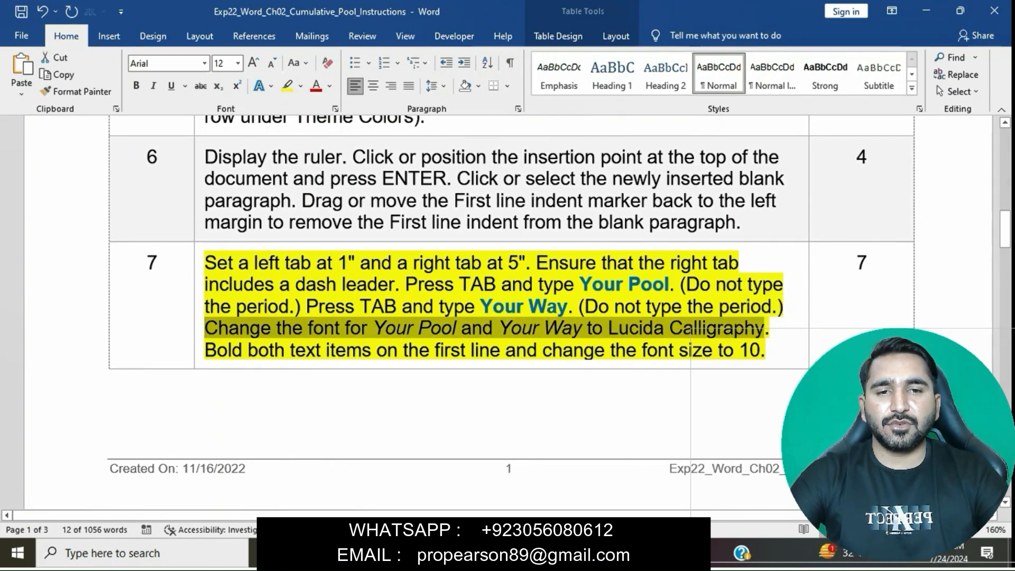
Step: Return to the pool document and change the font of the first line's "Your Pool" and "Your Way" to Lucida Calligraphy
mouse_move(488, 553)
click(568, 471)
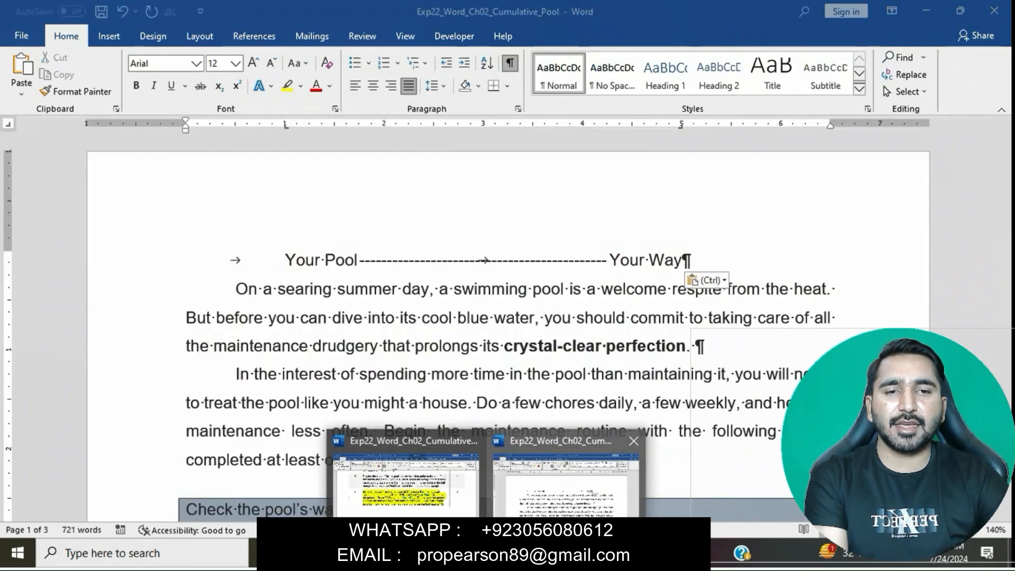
drag(286, 259, 690, 259)
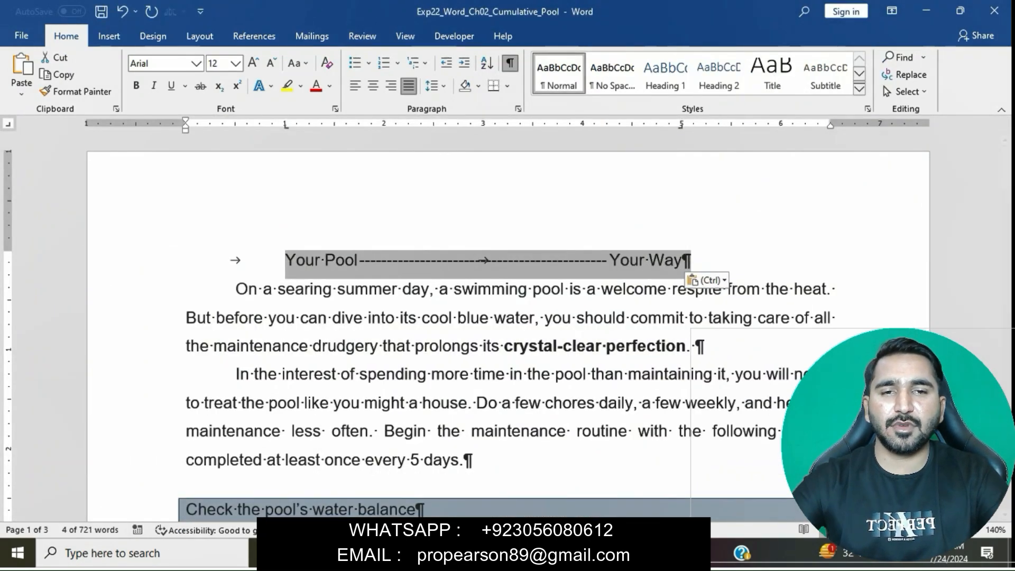
click(196, 63)
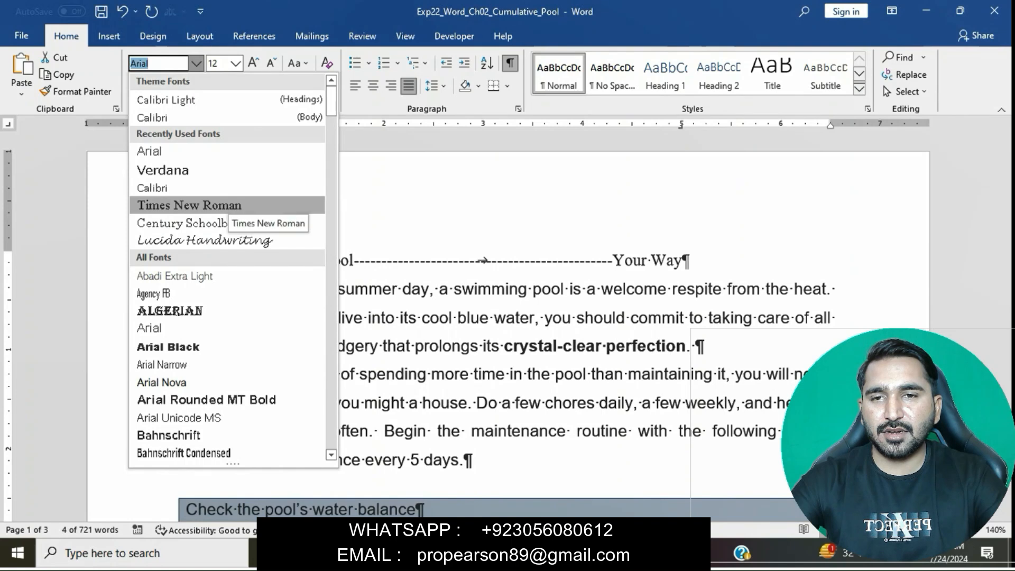
scroll(233, 299, down, 2)
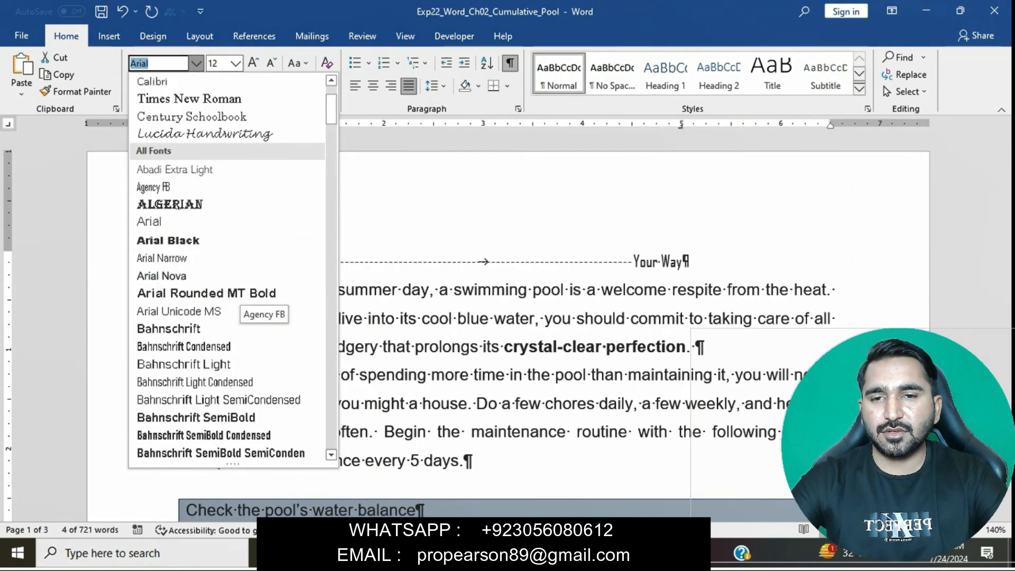
scroll(232, 299, down, 4)
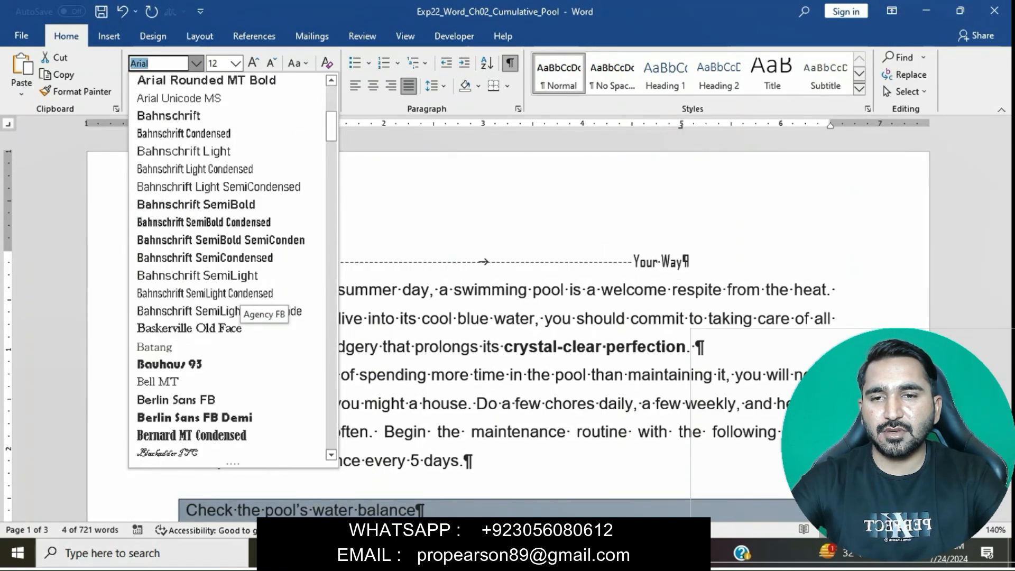
scroll(232, 299, down, 3)
scroll(233, 299, down, 9)
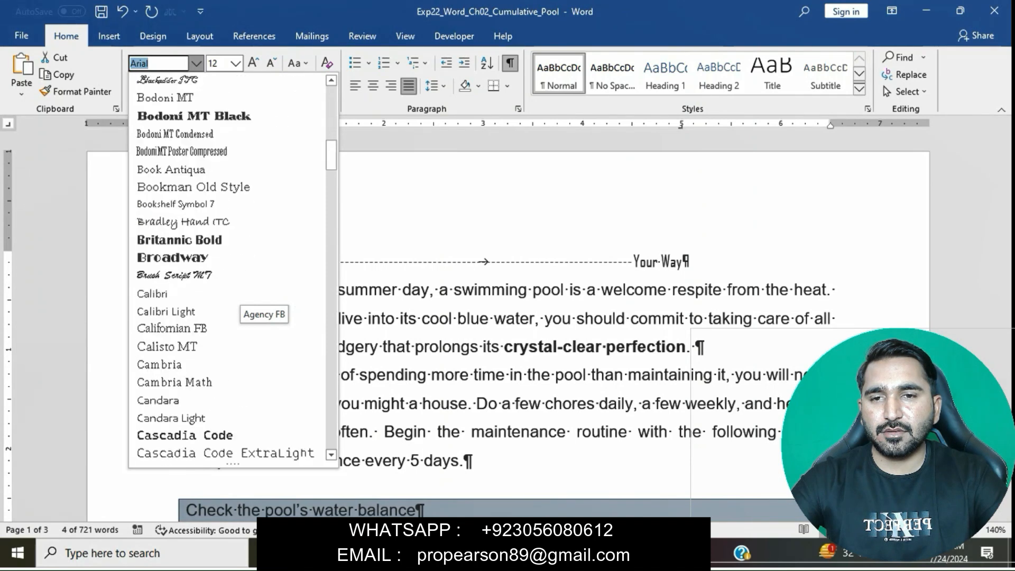
scroll(233, 299, down, 2)
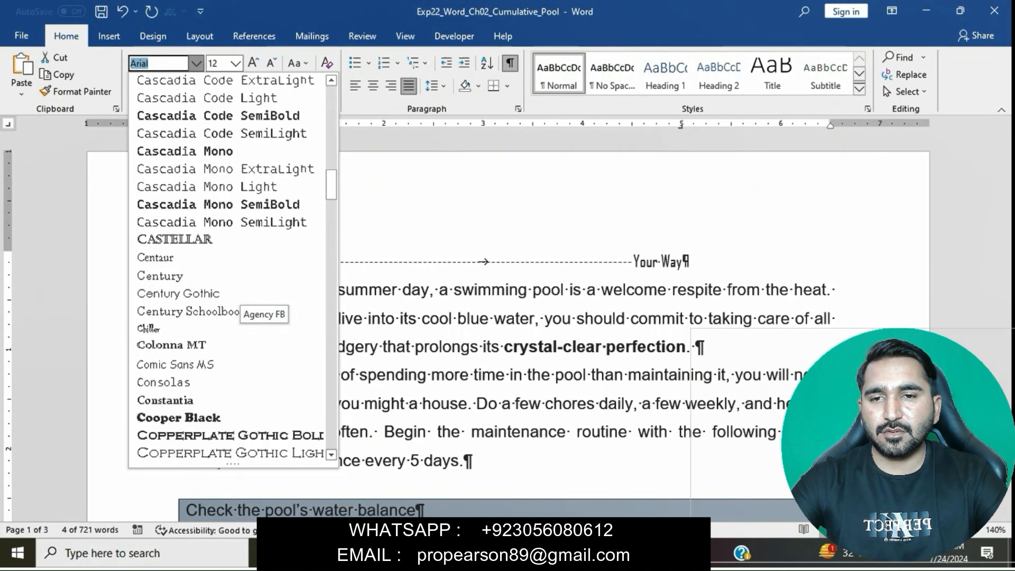
scroll(233, 299, down, 1)
scroll(233, 299, down, 2)
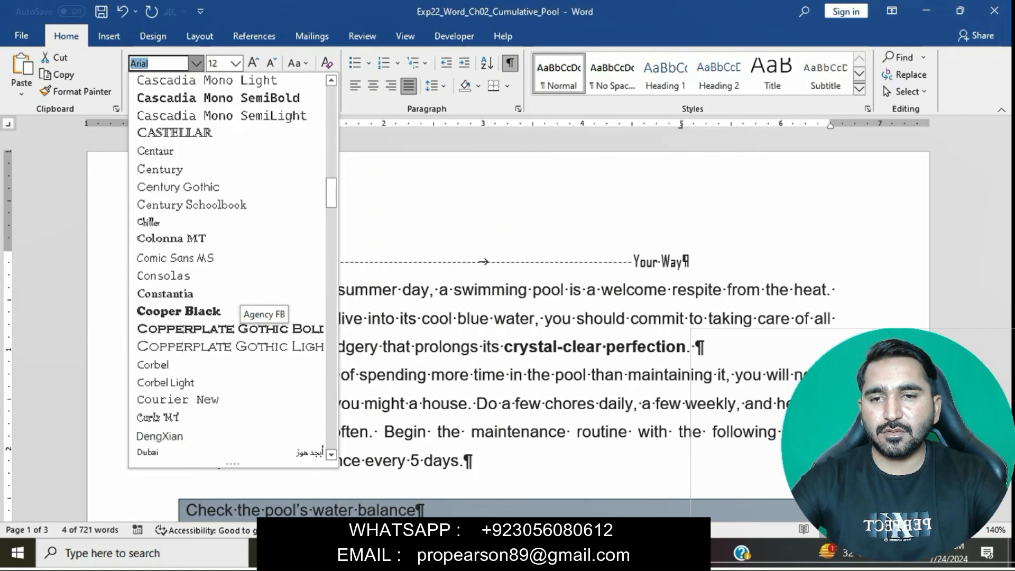
scroll(233, 299, down, 1)
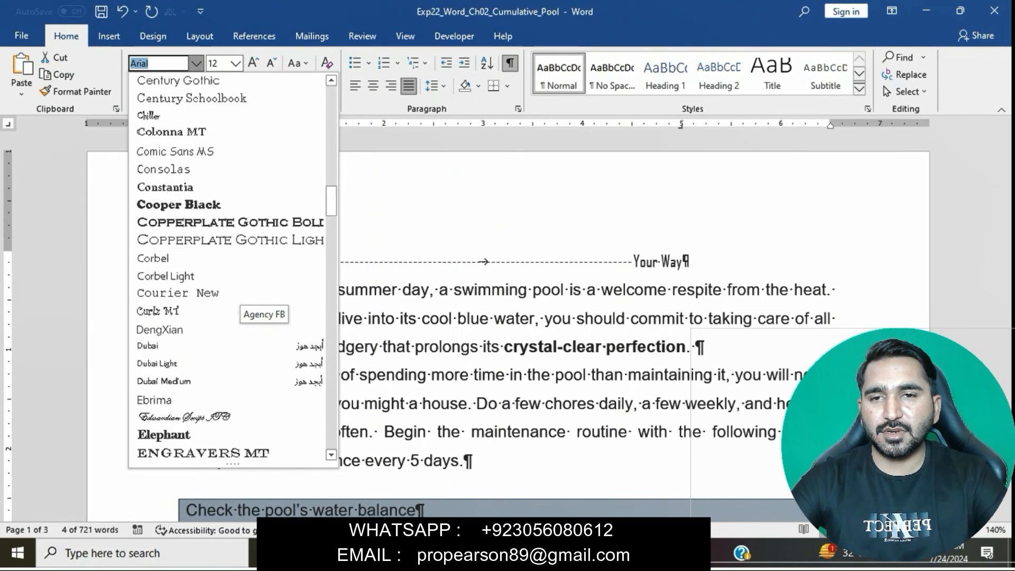
scroll(233, 299, down, 2)
scroll(232, 298, down, 2)
scroll(233, 299, down, 3)
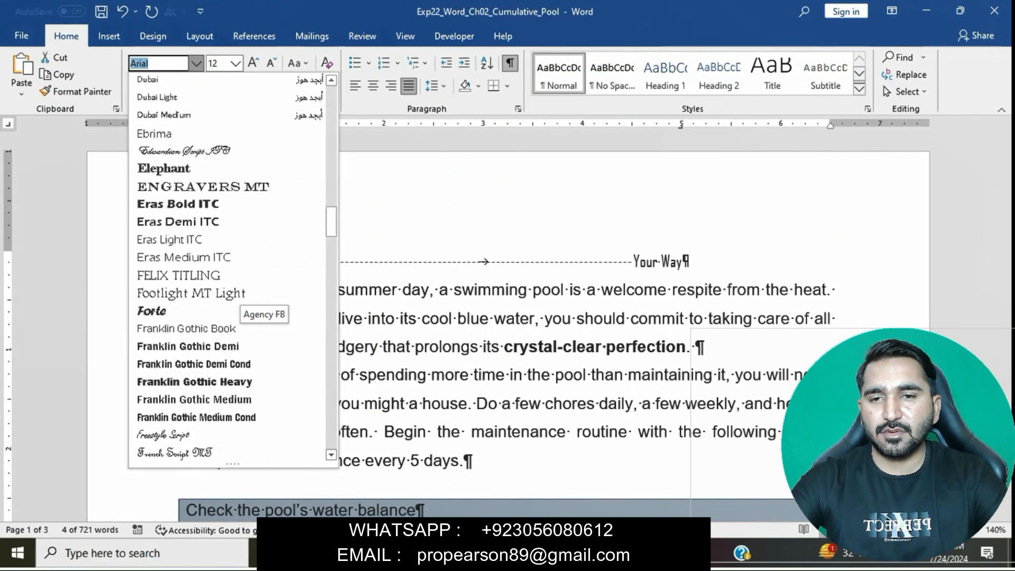
scroll(232, 299, down, 6)
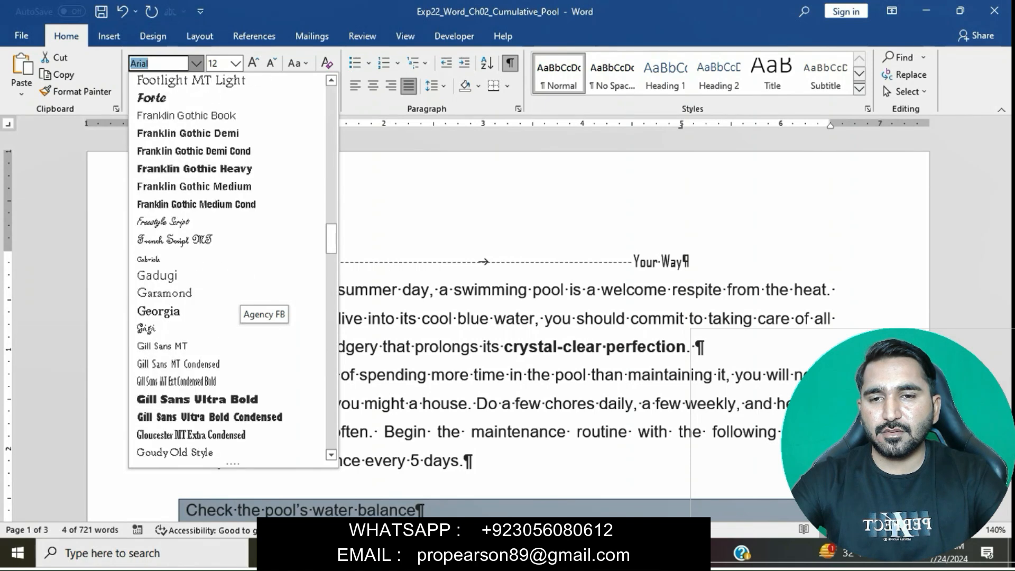
scroll(233, 298, down, 3)
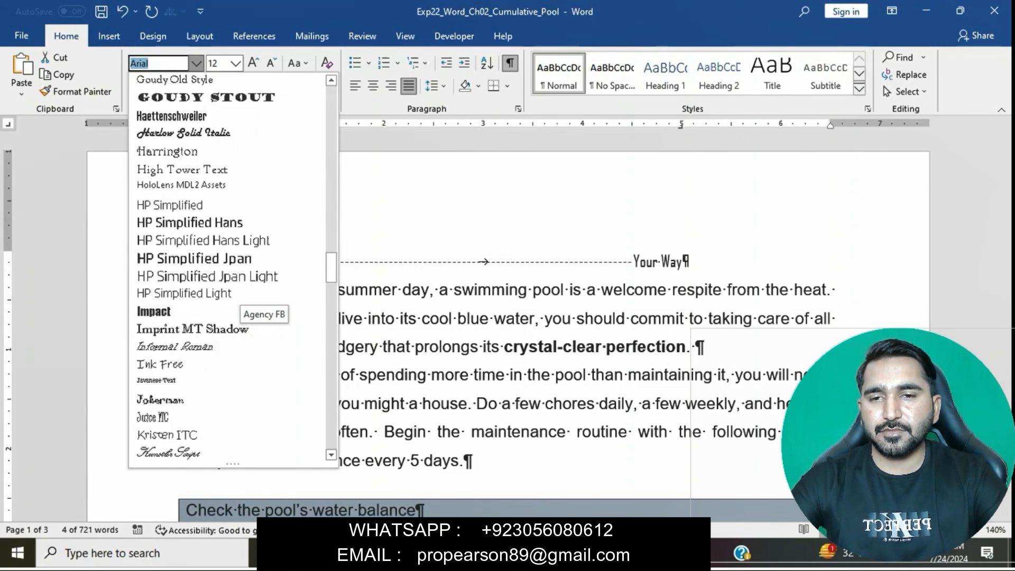
scroll(238, 307, down, 2)
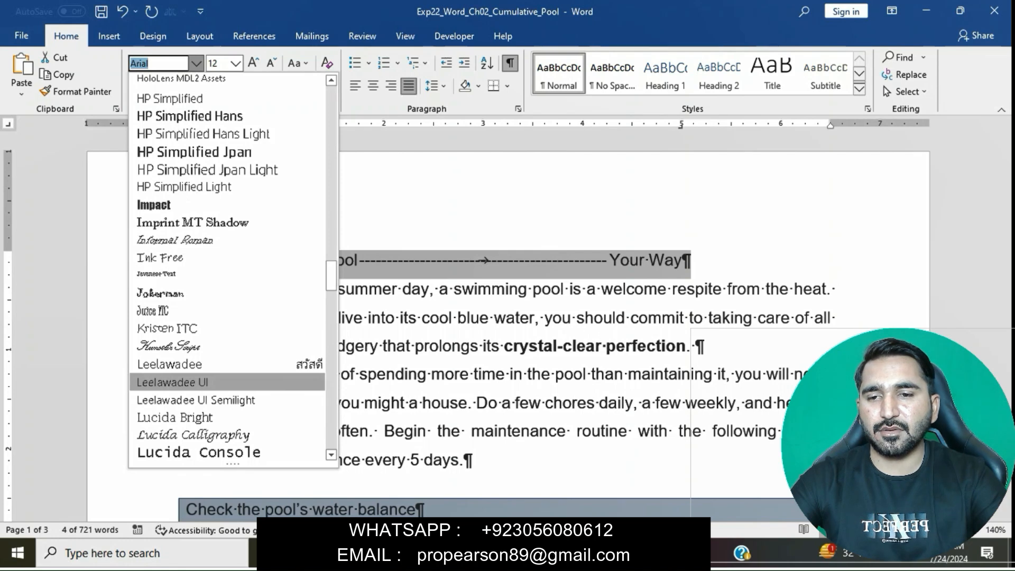
click(193, 435)
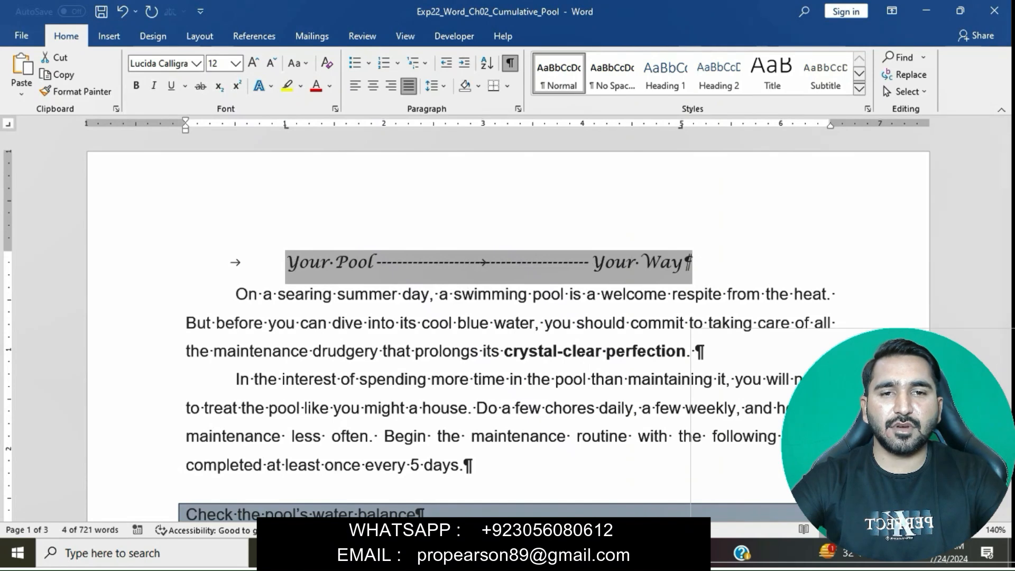
Step: Switch to the instructions document and mark the step 7 sentence about bolding both text items and changing the font size
mouse_move(486, 553)
click(406, 486)
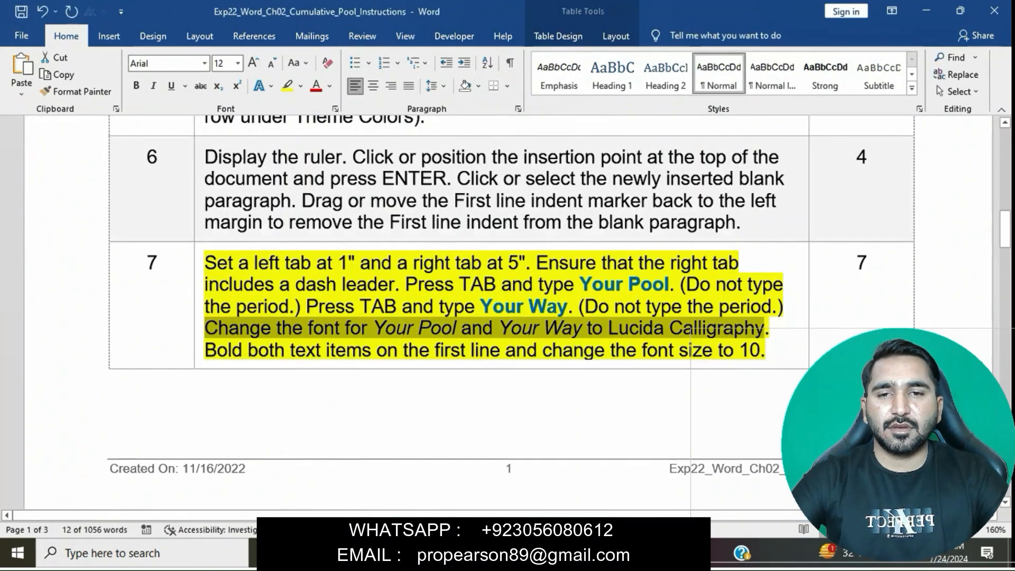
click(517, 350)
drag(205, 350, 766, 350)
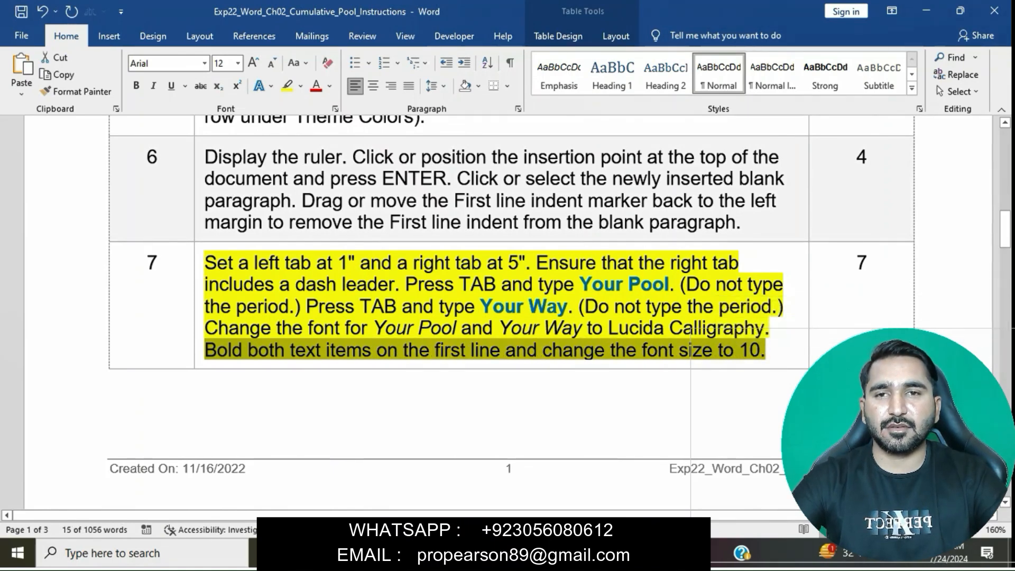
Step: Back in the pool document, make "Your Pool" and "Your Way" on the first line bold and set their font size to 10
mouse_move(488, 553)
click(407, 476)
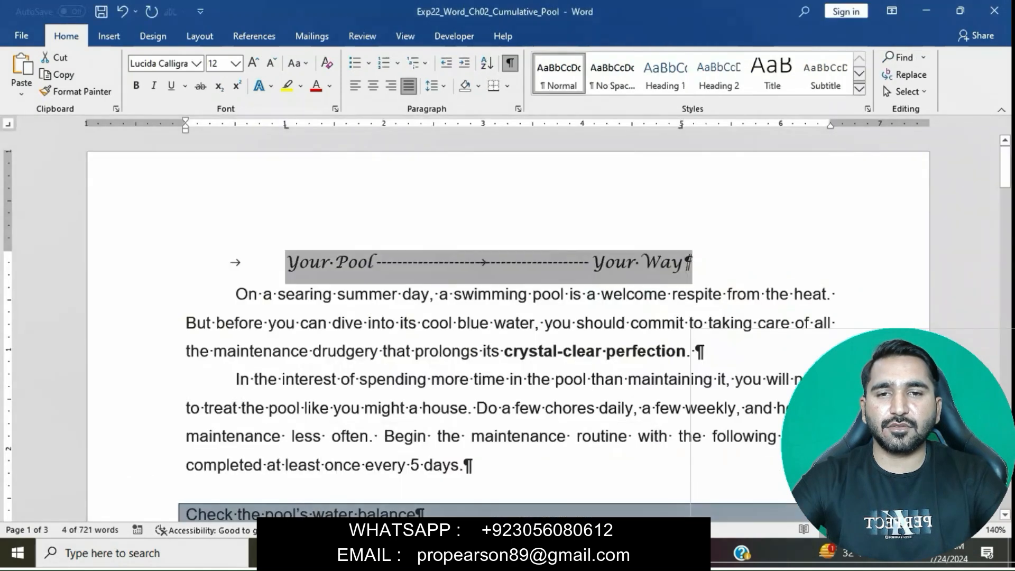
key(ctrl+b)
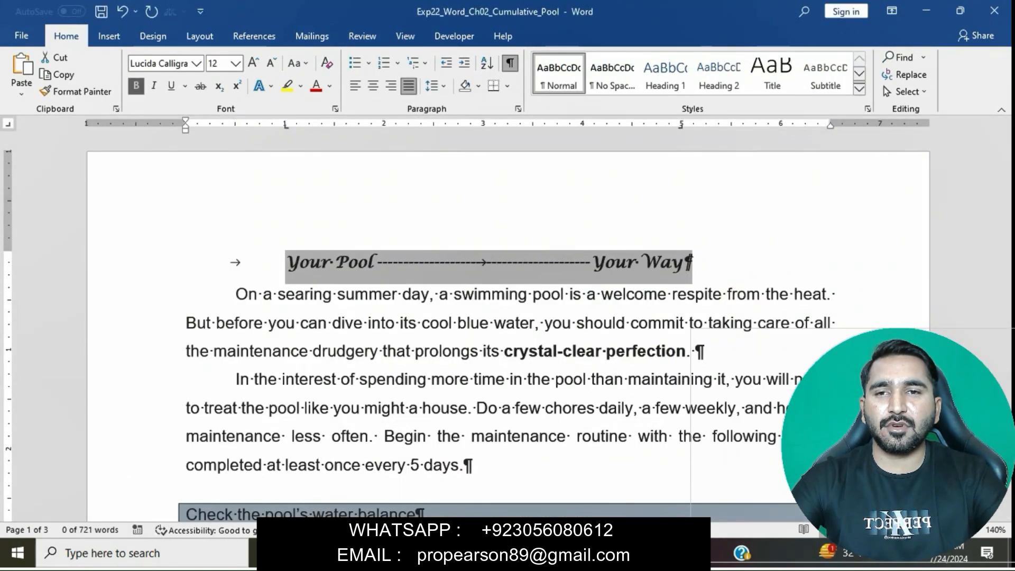
click(235, 64)
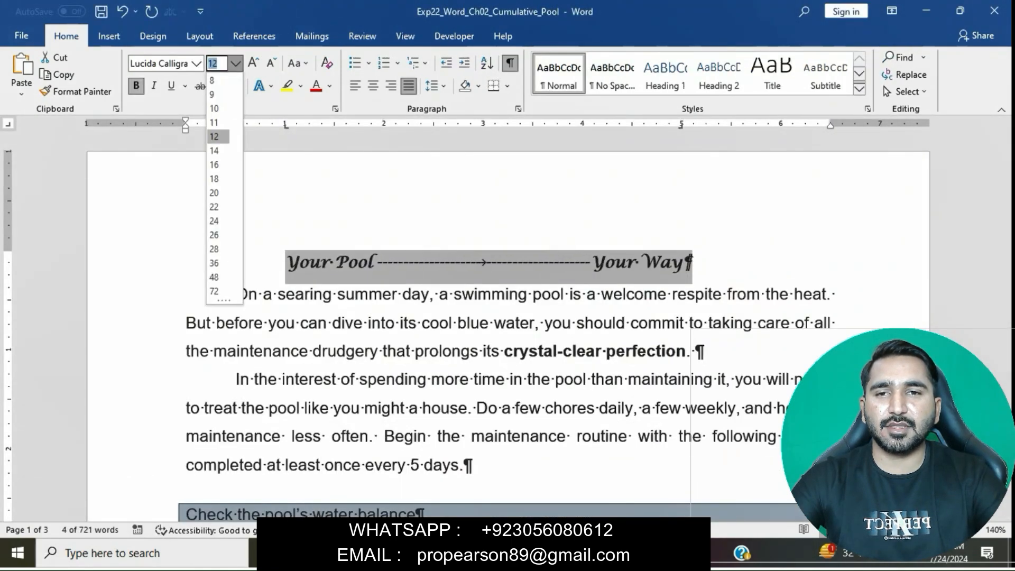
click(214, 108)
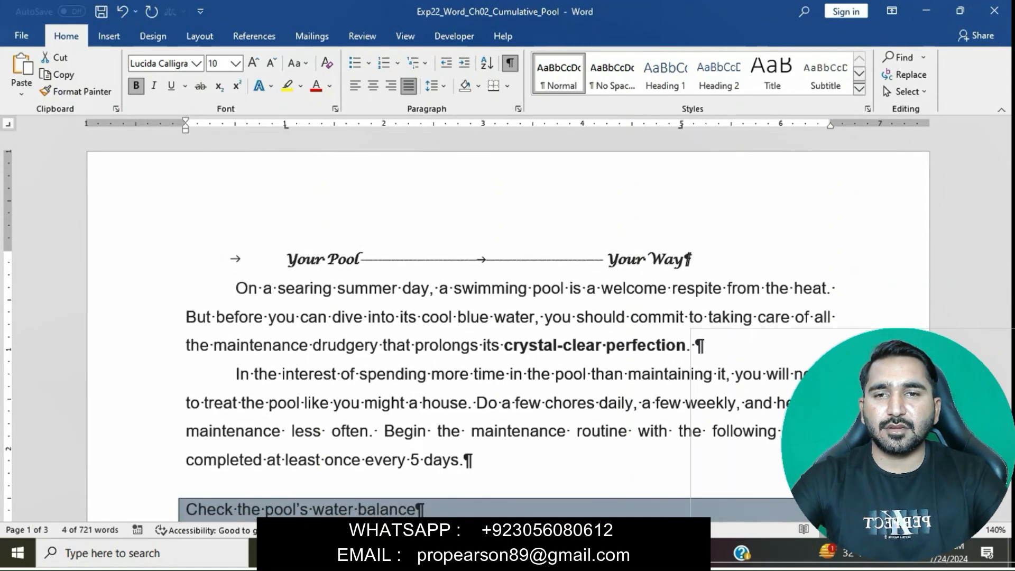